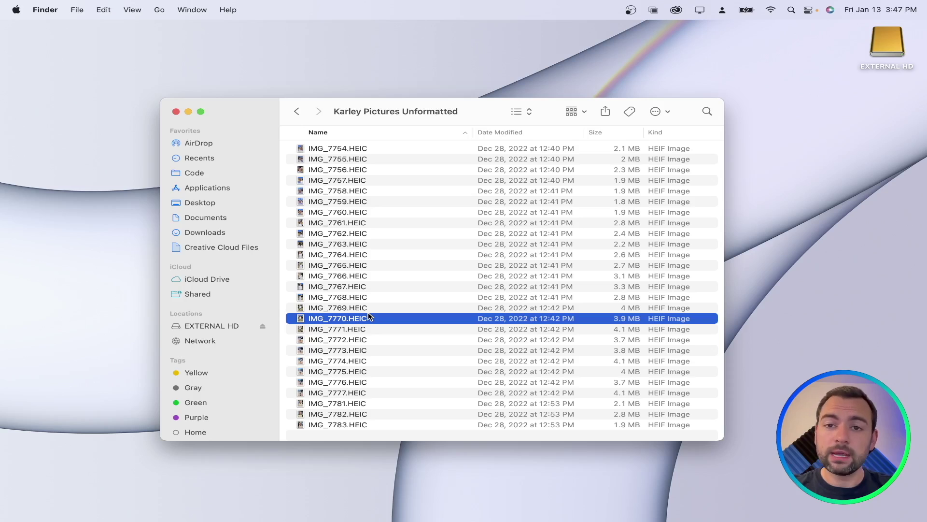
Select all the HEIC photos in the unformatted pictures Finder folder with Cmd+A
{"action": "key", "text": "super+a"}
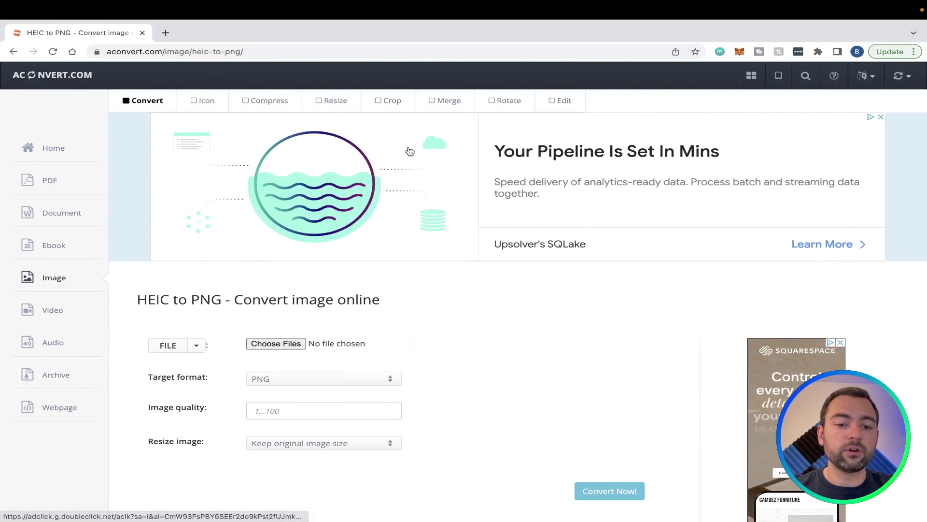
Upload all 27 HEIC photos from the unformatted folder to aConvert for PNG conversion
{"action": "scroll", "coordinate": [410, 152], "scroll_direction": "down", "scroll_amount": 1}
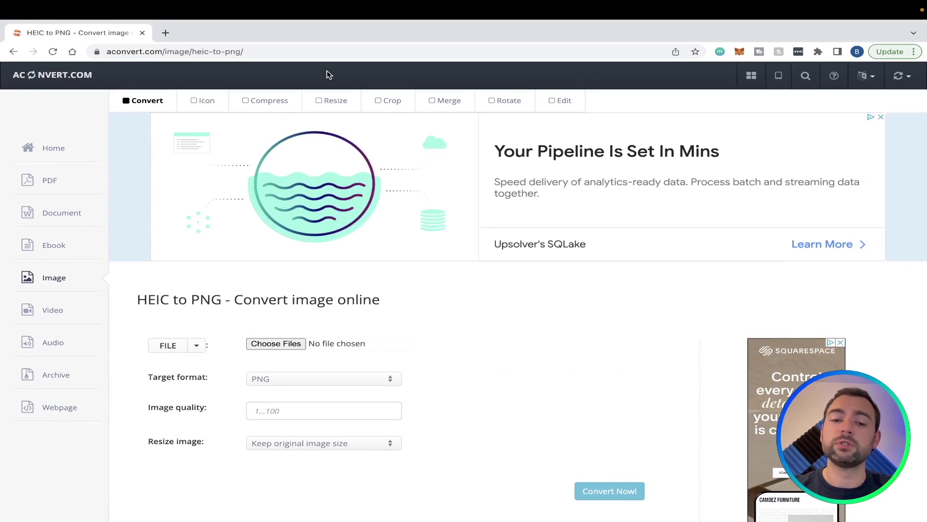
{"action": "left_click", "coordinate": [278, 343]}
{"action": "left_click", "coordinate": [418, 294]}
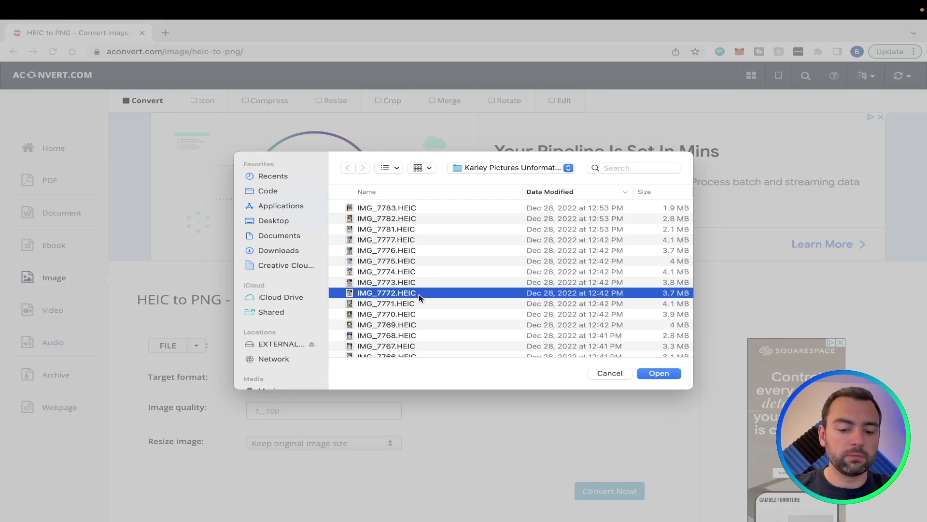
{"action": "key", "text": "super+a"}
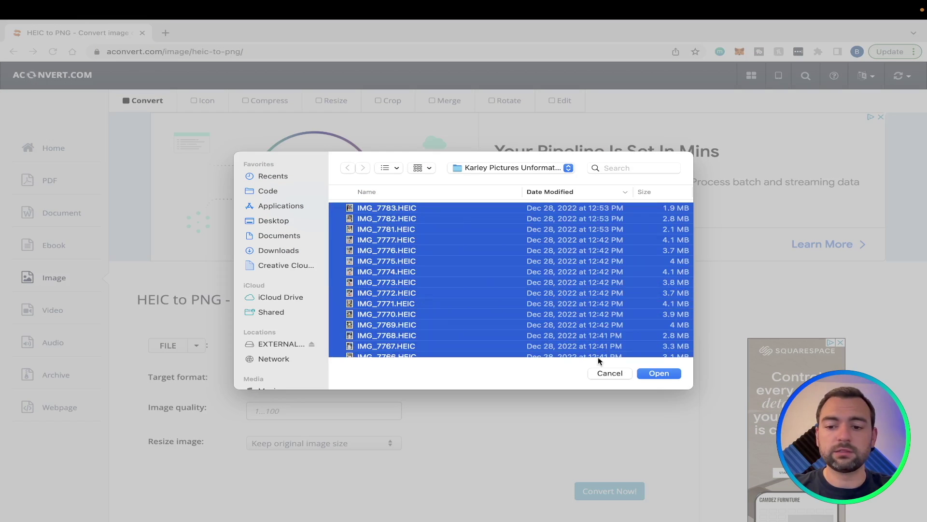
{"action": "left_click", "coordinate": [658, 374]}
{"action": "scroll", "coordinate": [668, 375], "scroll_direction": "down", "scroll_amount": 2}
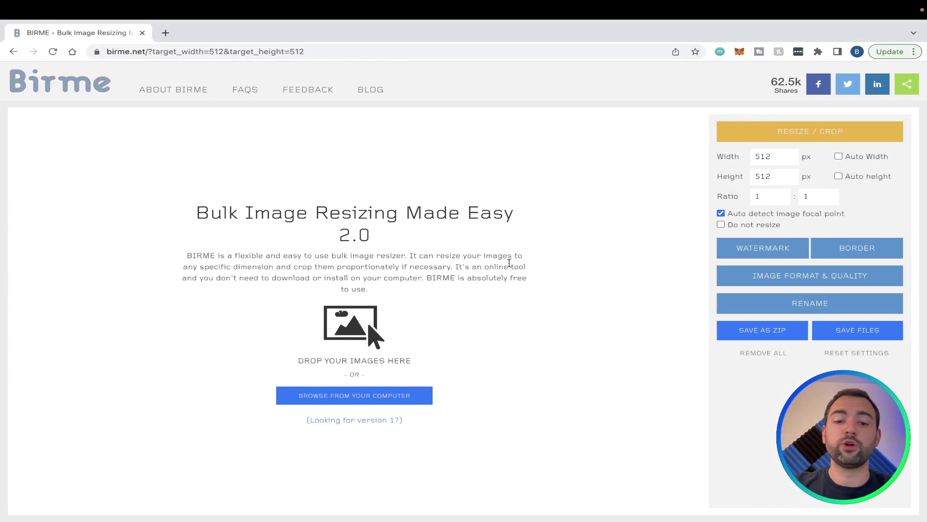
Load all the PNG images from the formatted pictures folder into BIRME
{"action": "left_click", "coordinate": [398, 399]}
{"action": "key", "text": "super+Up"}
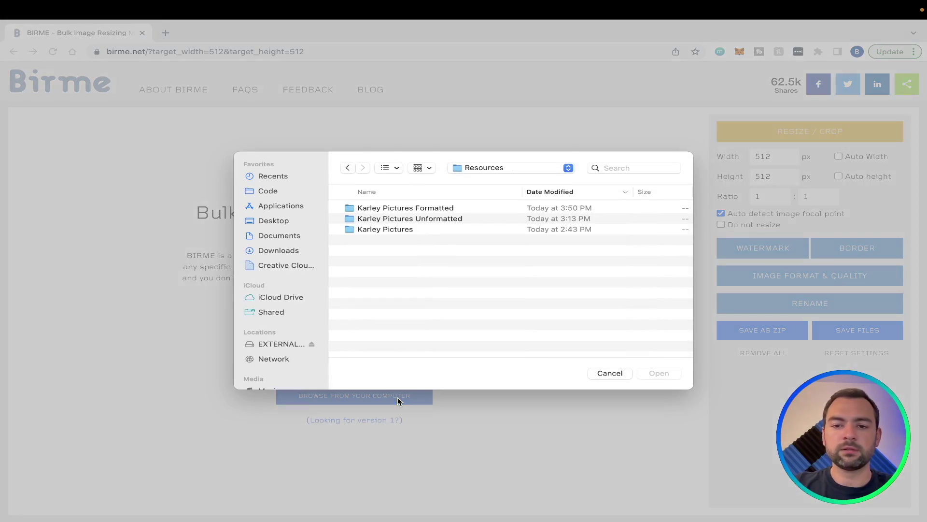
{"action": "double_click", "coordinate": [463, 207]}
{"action": "left_click", "coordinate": [441, 251]}
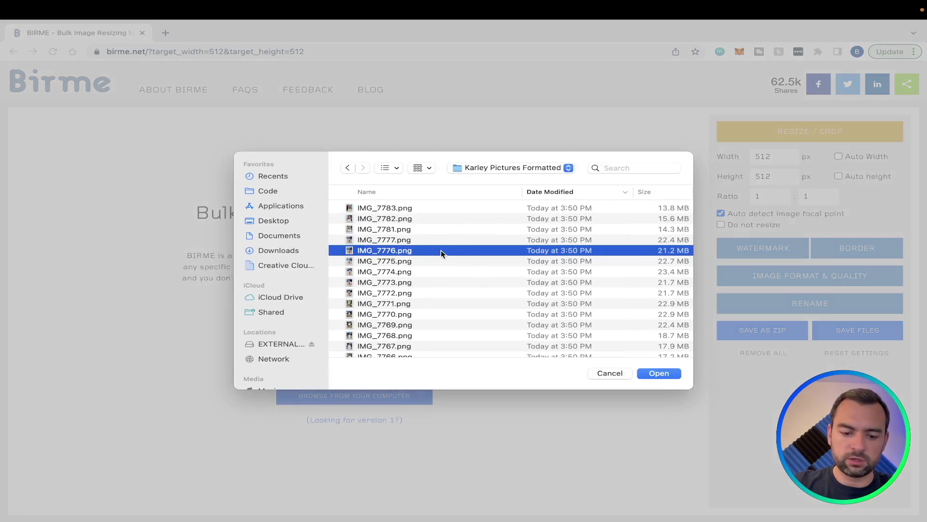
{"action": "key", "text": "super+a"}
{"action": "key", "text": "Return"}
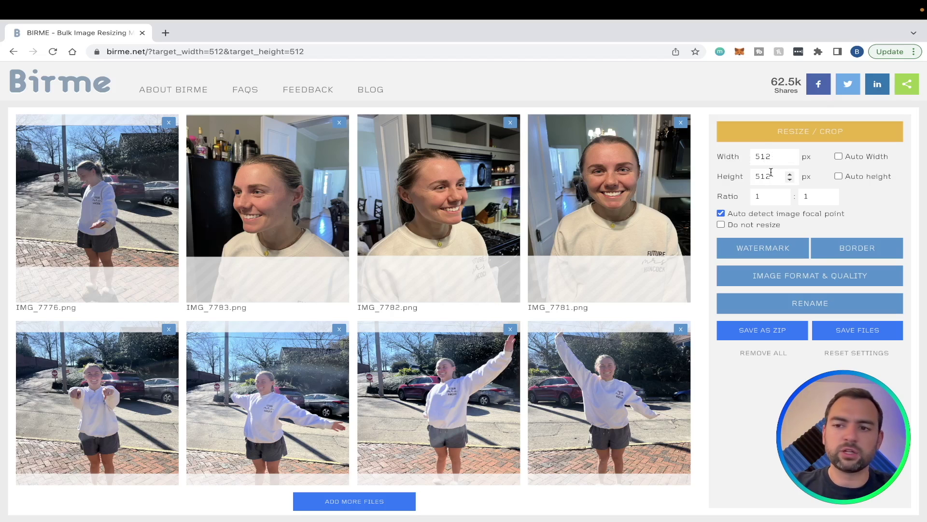
Shift the crop boxes of IMG_7783, IMG_7782, IMG_7781 and others lower, then save the 512×512 images
{"action": "scroll", "coordinate": [628, 300], "scroll_direction": "down", "scroll_amount": 3}
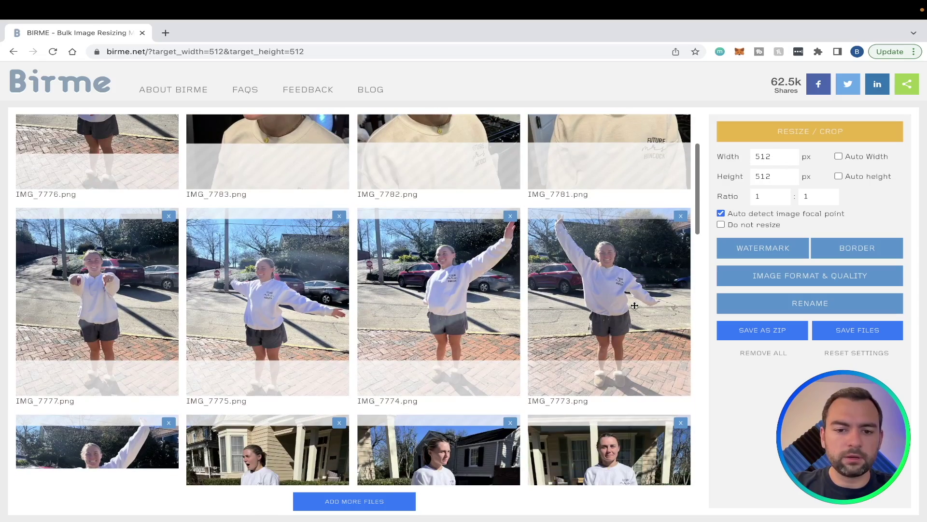
{"action": "scroll", "coordinate": [636, 306], "scroll_direction": "up", "scroll_amount": 3}
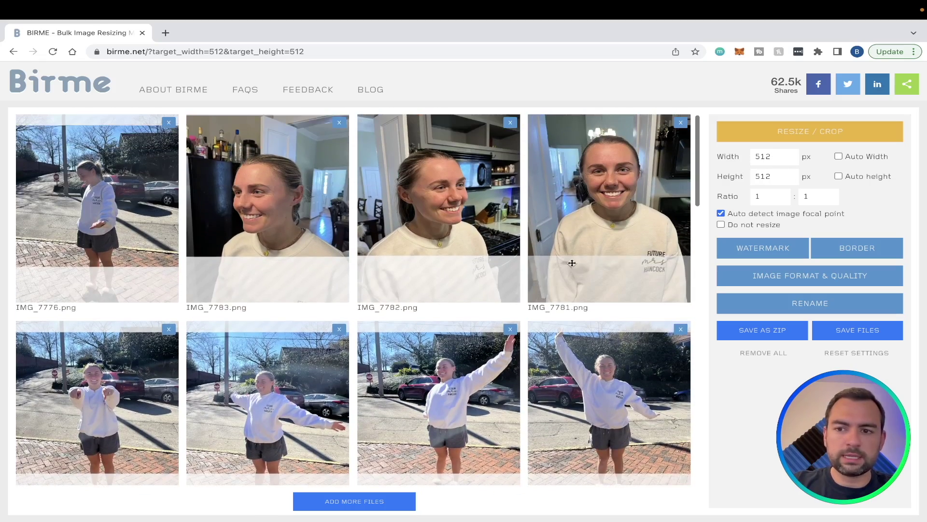
{"action": "scroll", "coordinate": [410, 326], "scroll_direction": "down", "scroll_amount": 1}
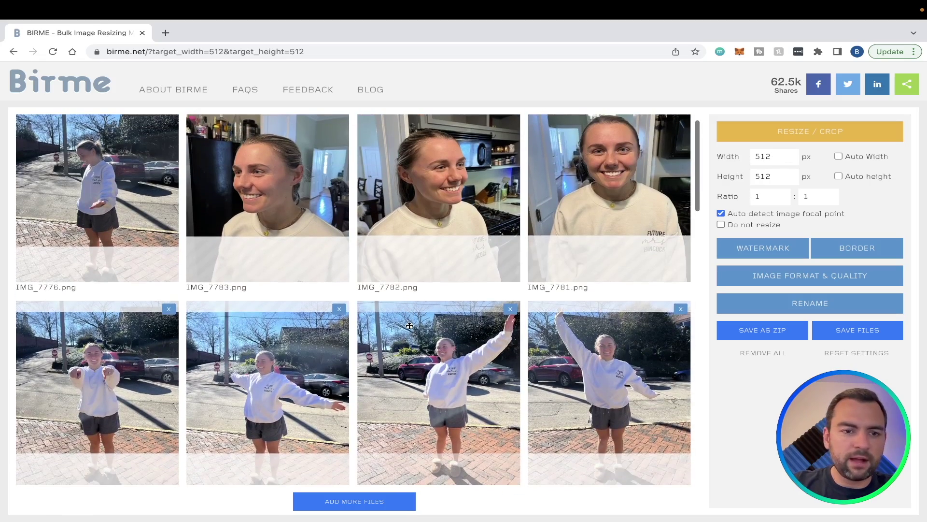
{"action": "scroll", "coordinate": [141, 229], "scroll_direction": "up", "scroll_amount": 1}
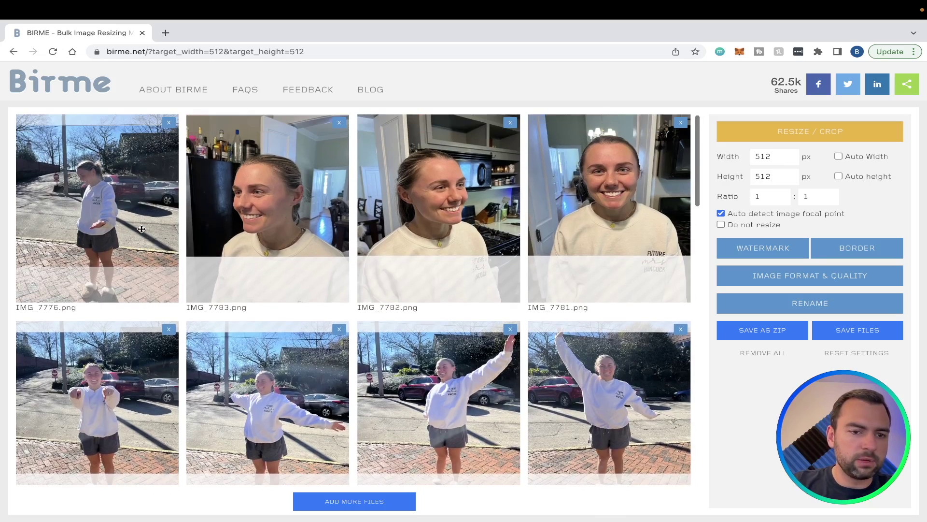
{"action": "left_click_drag", "start_coordinate": [140, 249], "coordinate": [127, 273]}
{"action": "left_click_drag", "start_coordinate": [250, 244], "coordinate": [250, 267]}
{"action": "left_click_drag", "start_coordinate": [437, 222], "coordinate": [437, 239]}
{"action": "left_click_drag", "start_coordinate": [610, 203], "coordinate": [609, 225]}
{"action": "left_click_drag", "start_coordinate": [616, 374], "coordinate": [613, 384]}
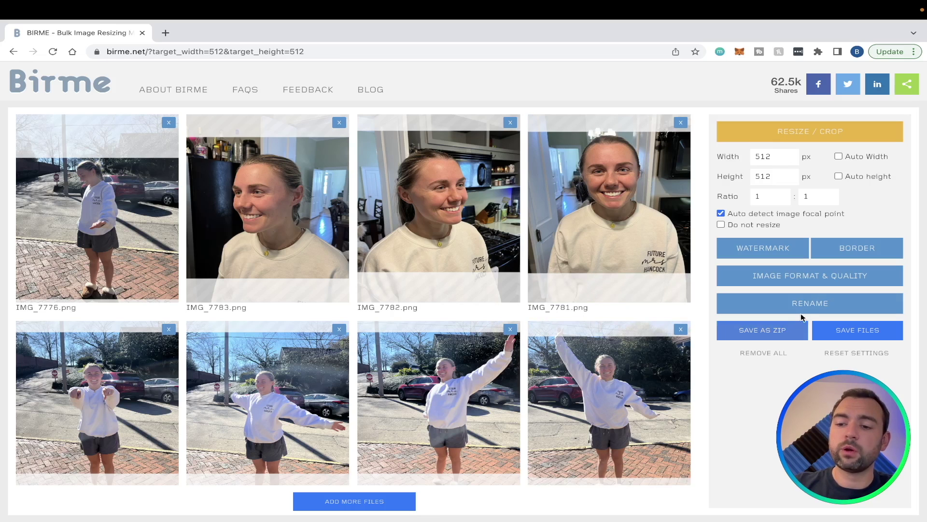
{"action": "left_click", "coordinate": [859, 333]}
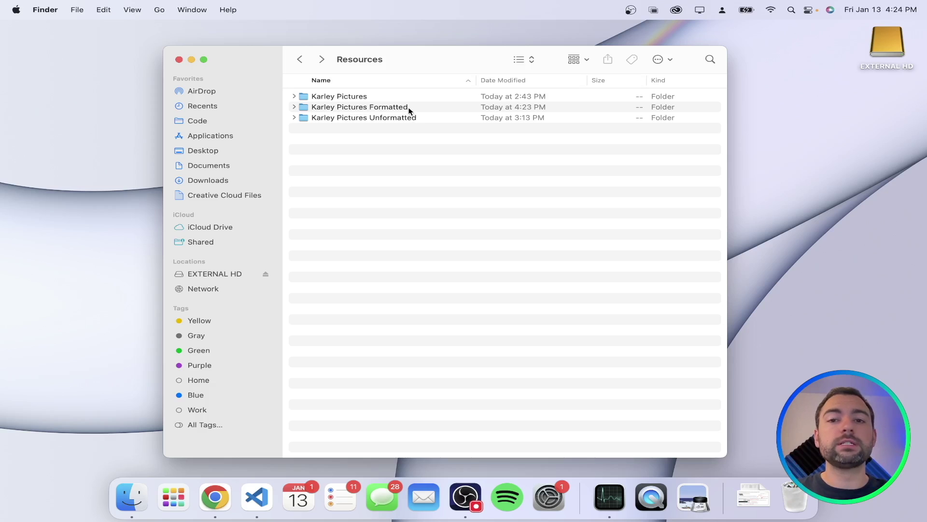
Copy IMG_7764.png's folder location from its Get Info window in the formatted pictures folder
{"action": "double_click", "coordinate": [409, 108]}
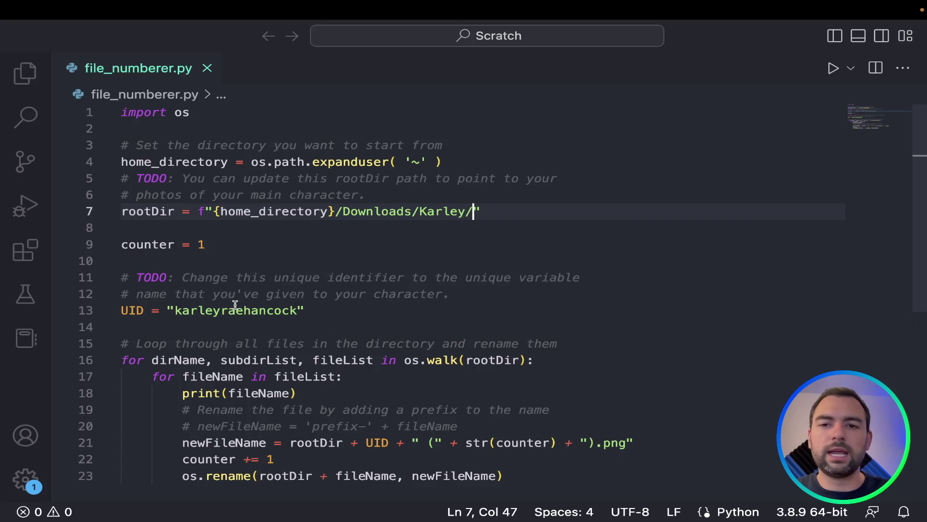
{"action": "left_click", "coordinate": [342, 212]}
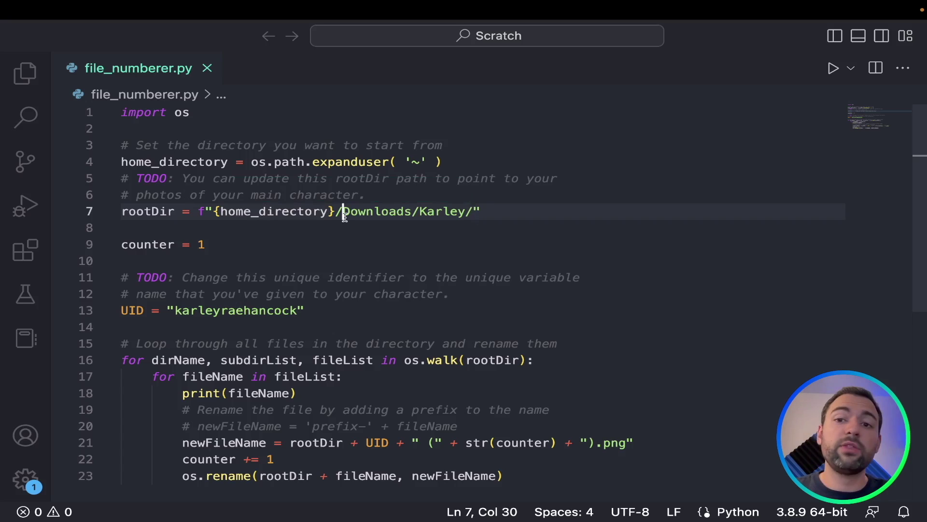
{"action": "key", "text": "ctrl+Left"}
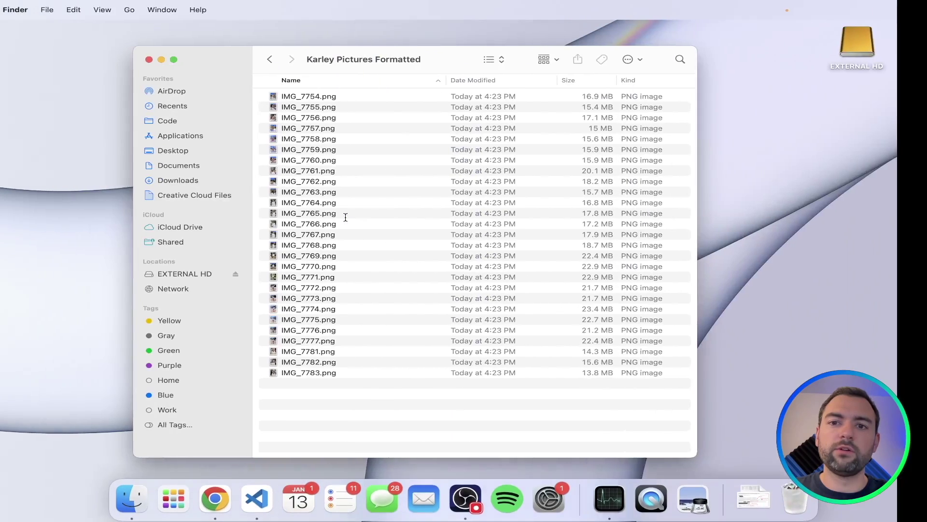
{"action": "left_click", "coordinate": [362, 205]}
{"action": "right_click", "coordinate": [361, 205]}
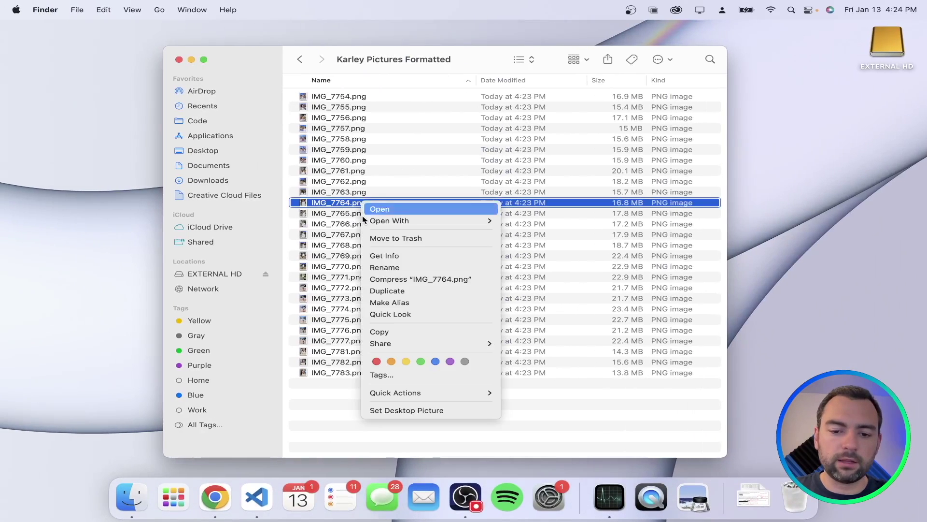
{"action": "left_click", "coordinate": [384, 255]}
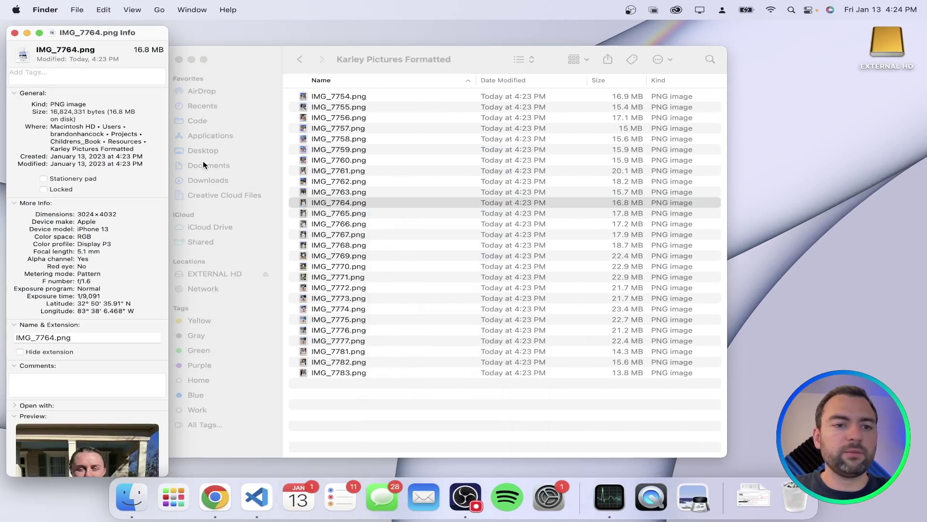
{"action": "left_click_drag", "start_coordinate": [51, 126], "coordinate": [142, 150]}
{"action": "key", "text": "ctrl+Right"}
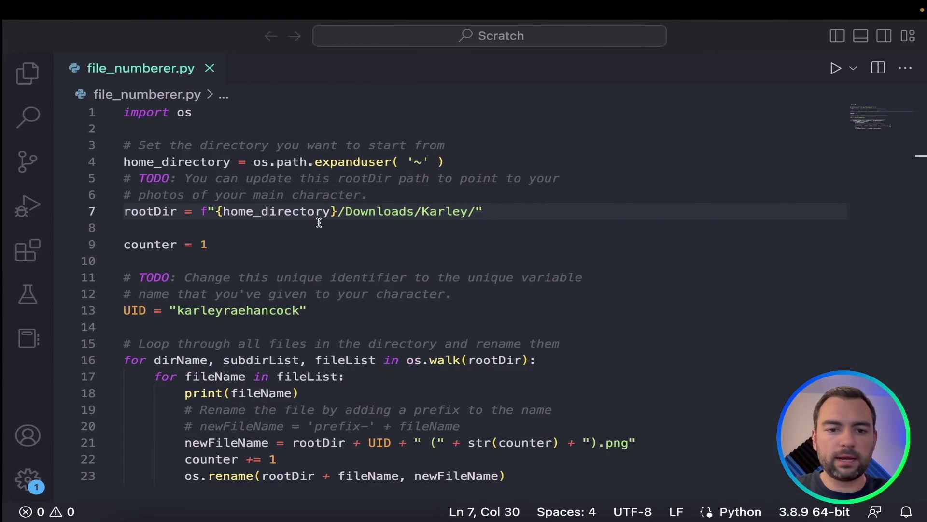
Replace the Downloads part of rootDir on line 7 with the copied path, minus the /Users home prefix
{"action": "key", "text": "Left"}
{"action": "left_click_drag", "start_coordinate": [338, 211], "coordinate": [474, 211]}
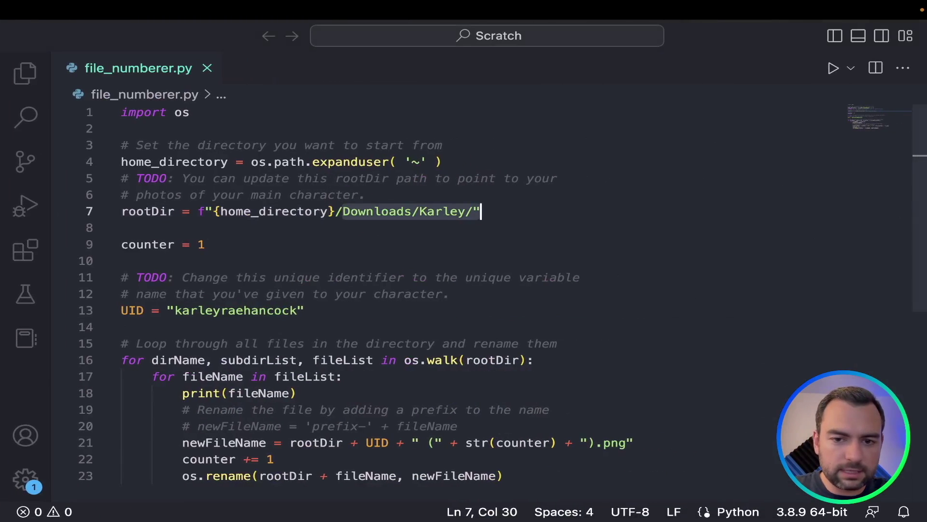
{"action": "scroll", "coordinate": [629, 296], "scroll_direction": "left", "scroll_amount": 5}
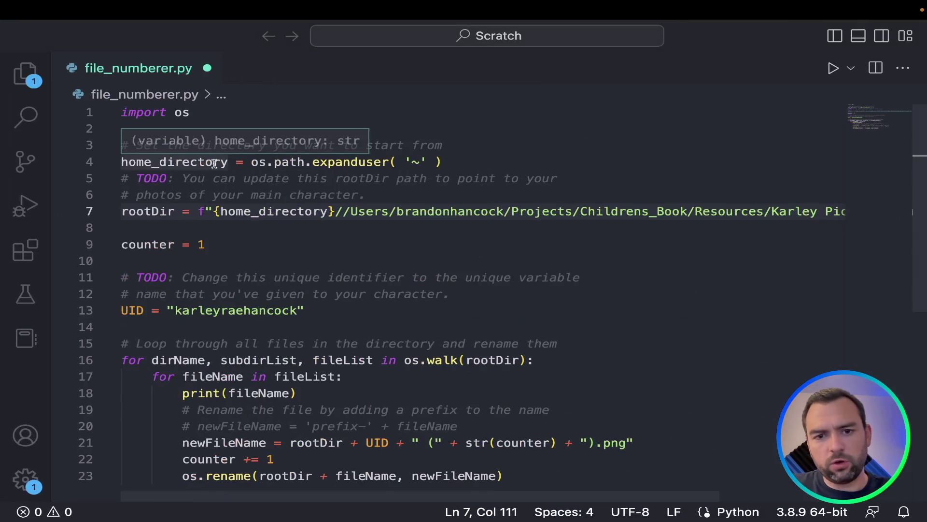
{"action": "left_click", "coordinate": [343, 211]}
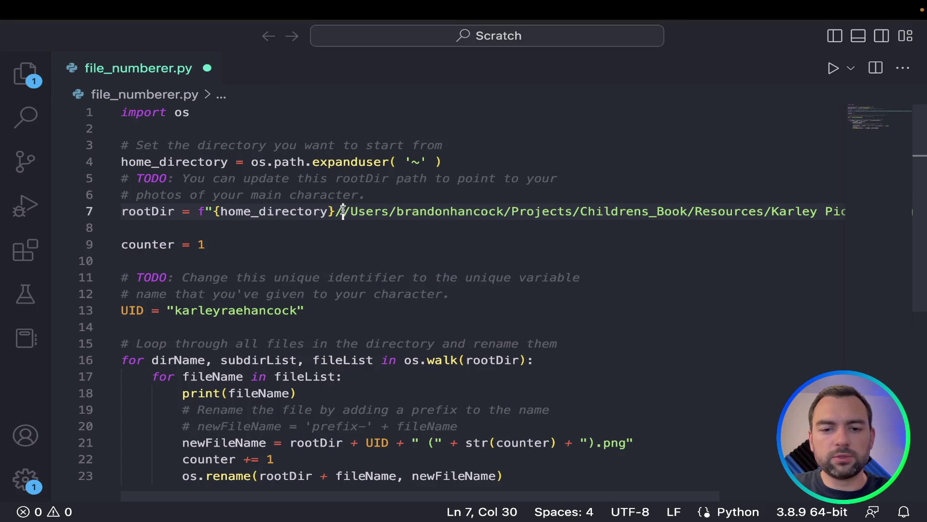
{"action": "left_click_drag", "start_coordinate": [343, 211], "coordinate": [505, 211]}
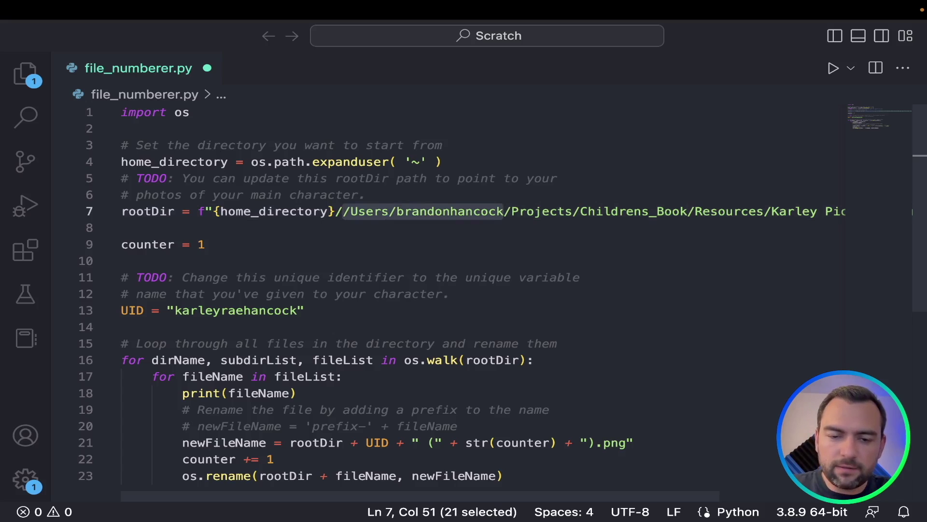
{"action": "key", "text": "BackSpace"}
{"action": "key", "text": "Left"}
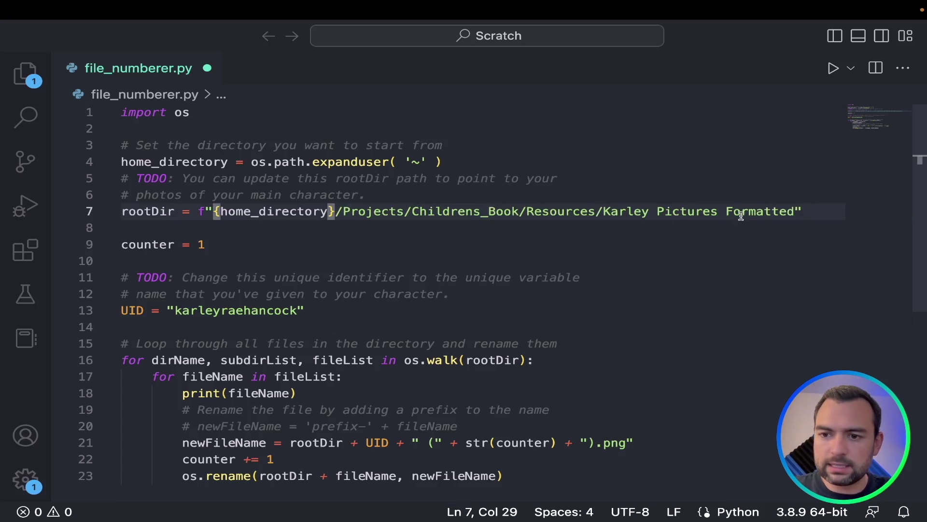
Add a trailing slash to the rootDir path and replace its spaces with underscores
{"action": "left_click", "coordinate": [795, 210]}
{"action": "type", "text": "/"}
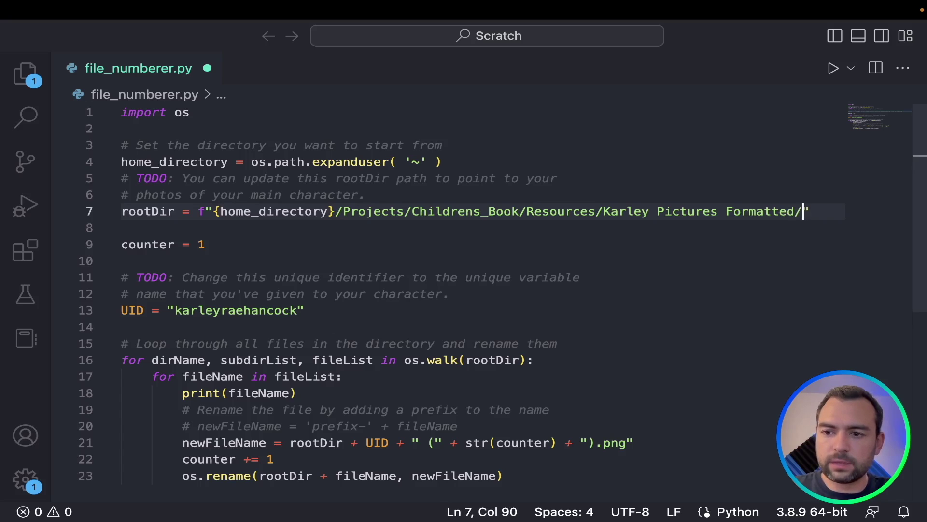
{"action": "left_click", "coordinate": [727, 211]}
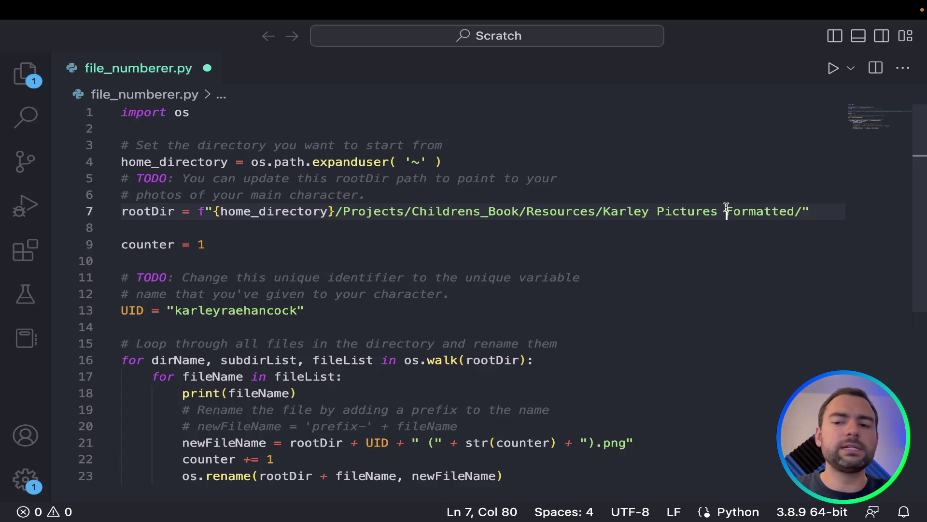
{"action": "key", "text": "BackSpace"}
{"action": "type", "text": "_"}
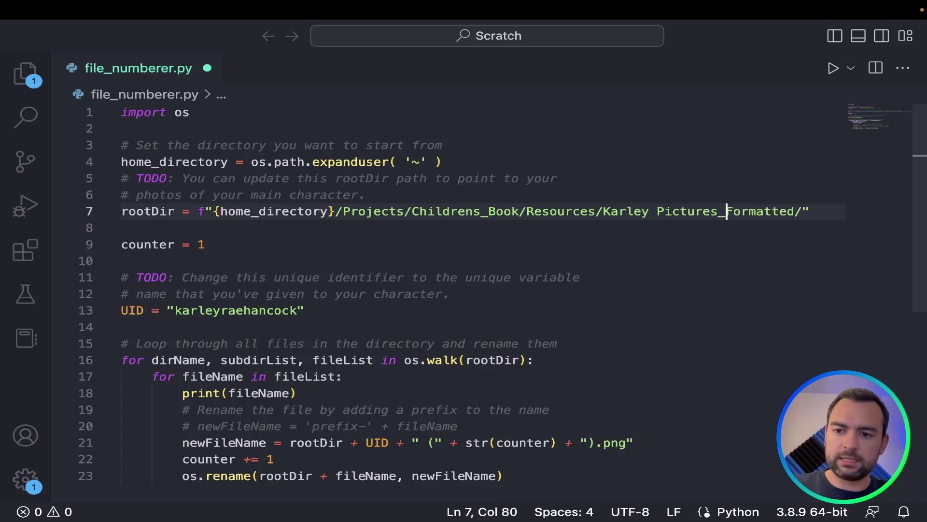
{"action": "key", "text": "alt+Left"}
{"action": "key", "text": "BackSpace"}
{"action": "type", "text": "_"}
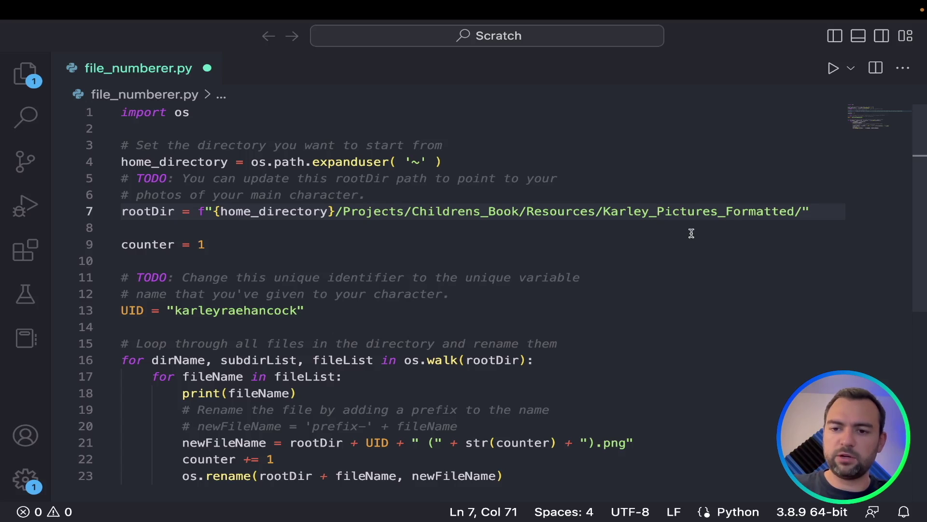
{"action": "key", "text": "super+Tab"}
Rename the formatted pictures folder in Resources, replacing both spaces with underscores
{"action": "key", "text": "super+Up"}
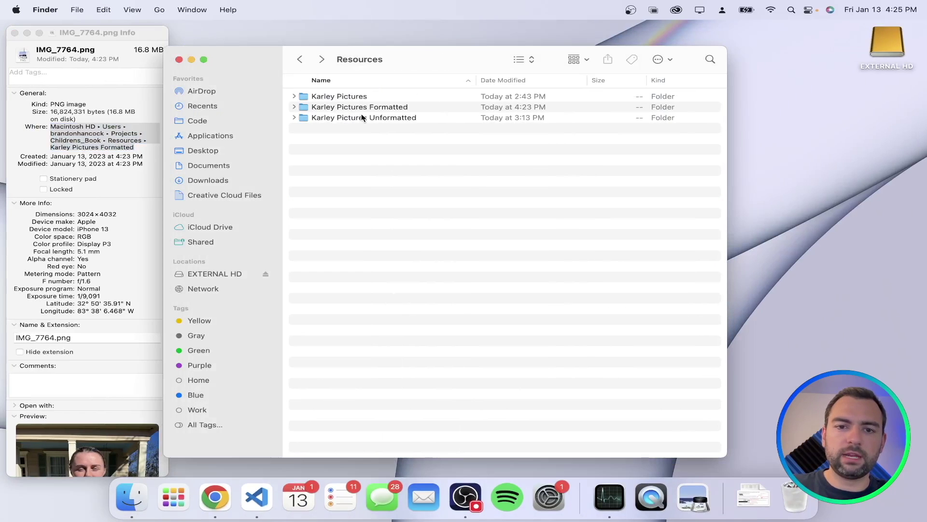
{"action": "right_click", "coordinate": [371, 110]}
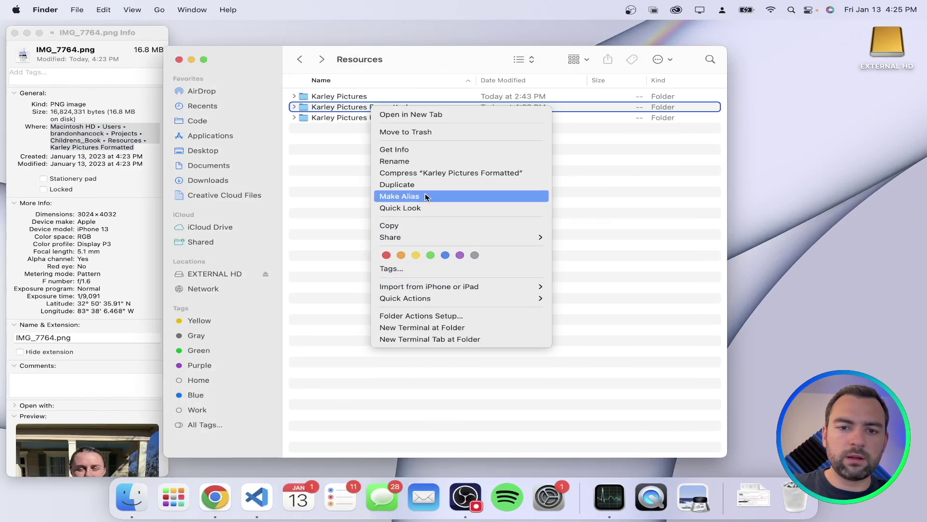
{"action": "left_click", "coordinate": [425, 161]}
{"action": "key", "text": "Right"}
{"action": "key", "text": "alt+Left"}
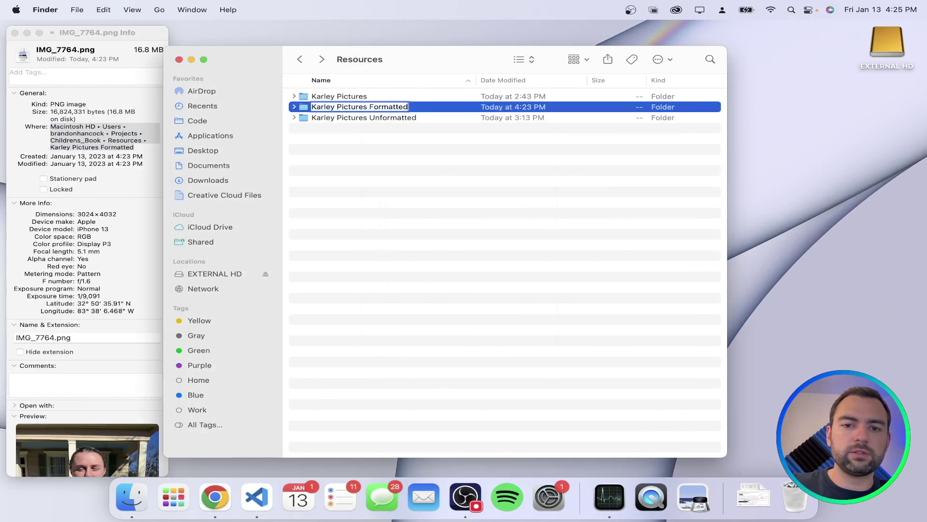
{"action": "key", "text": "BackSpace"}
{"action": "type", "text": "_"}
{"action": "key", "text": "BackSpace"}
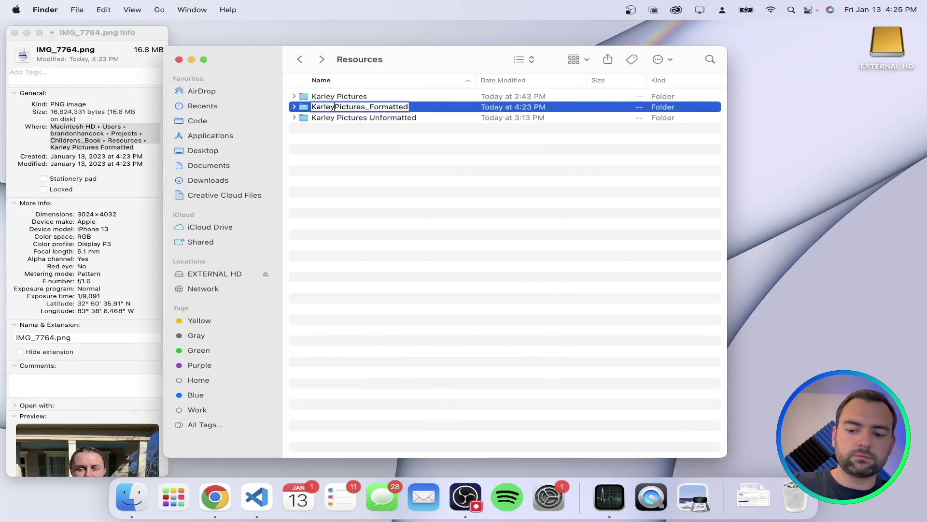
{"action": "type", "text": "_"}
{"action": "key", "text": "Return"}
{"action": "key", "text": "super+Tab"}
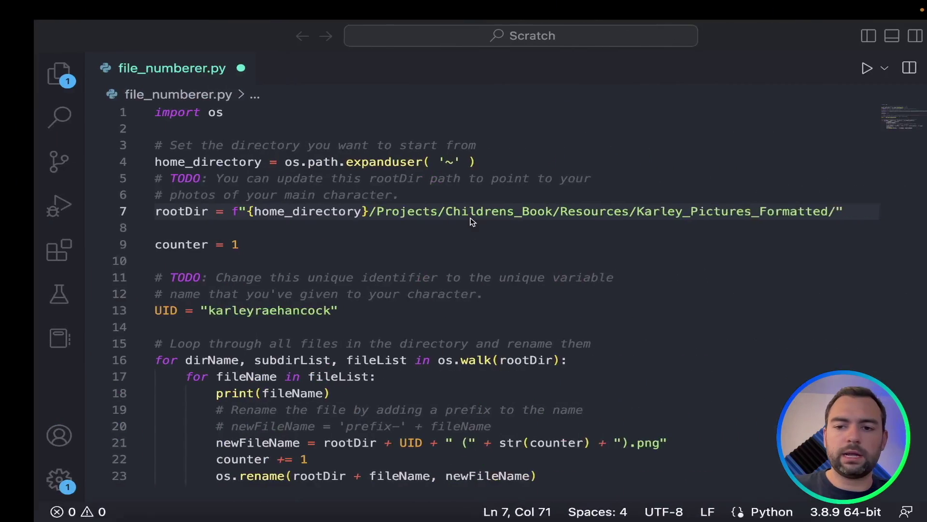
Save file_numberer.py and open a terminal below the editor
{"action": "left_click", "coordinate": [550, 245]}
{"action": "scroll", "coordinate": [254, 295], "scroll_direction": "down", "scroll_amount": 5}
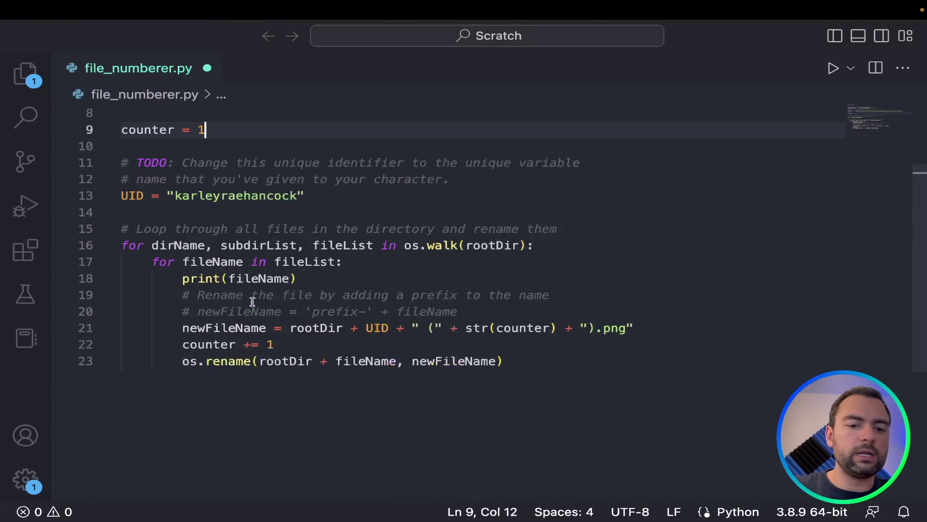
{"action": "scroll", "coordinate": [248, 201], "scroll_direction": "up", "scroll_amount": 5}
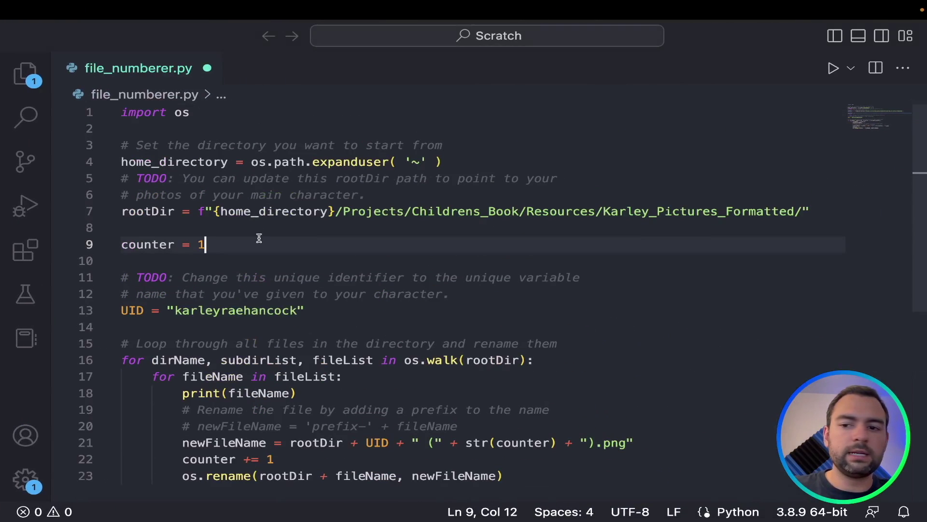
{"action": "key", "text": "super+s"}
{"action": "key", "text": "ctrl+grave"}
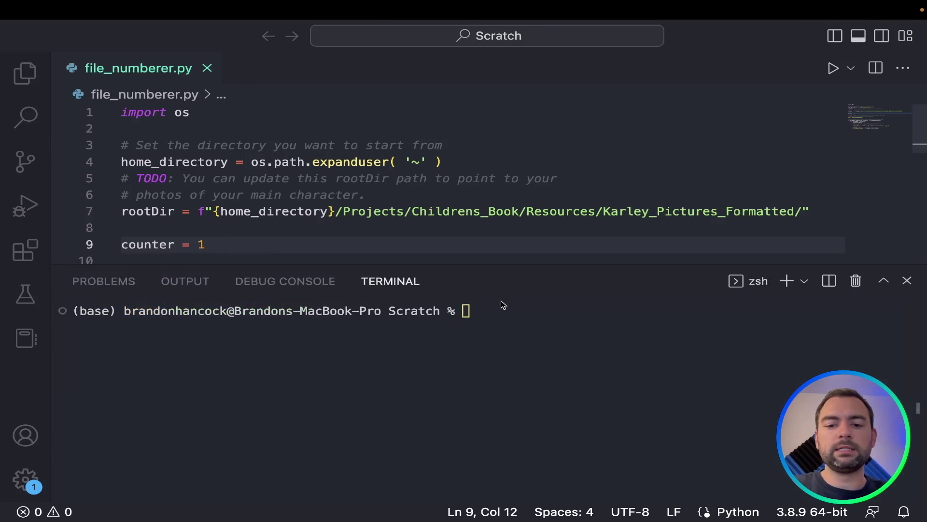
Run 'python file_numberer.py' in the terminal, then open the formatted pictures folder to check the photos
{"action": "left_click", "coordinate": [472, 310]}
{"action": "type", "text": "ptyon"}
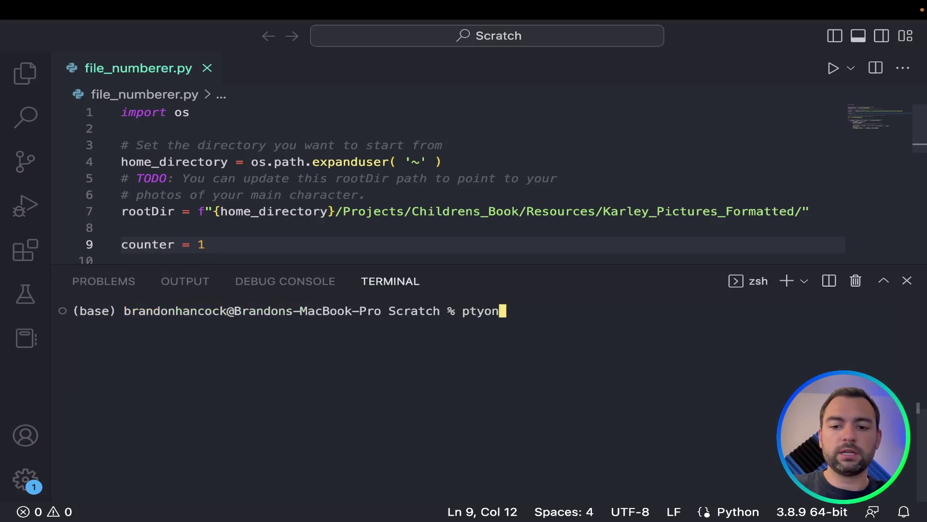
{"action": "key", "text": "BackSpace"}
{"action": "key", "text": "BackSpace"}
{"action": "key", "text": "BackSpace"}
{"action": "key", "text": "BackSpace"}
{"action": "type", "text": "ython "}
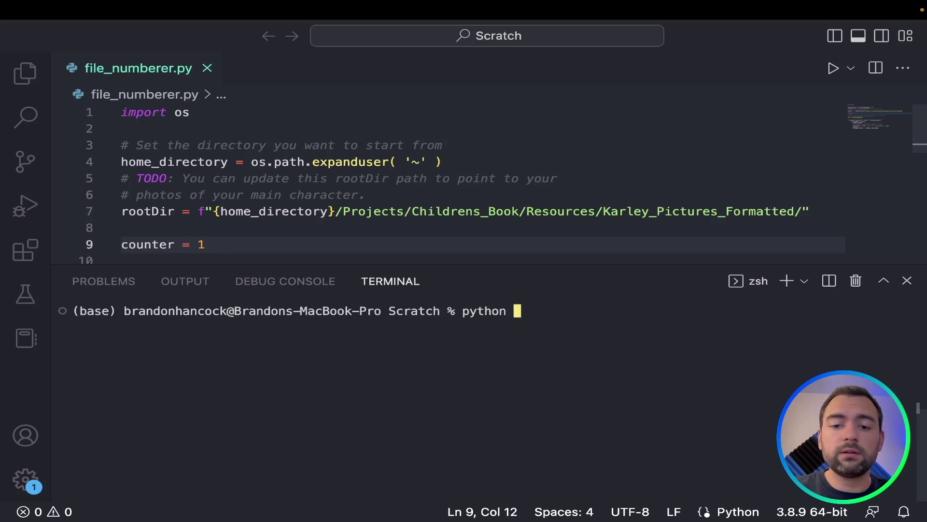
{"action": "type", "text": "fil"}
{"action": "key", "text": "Tab"}
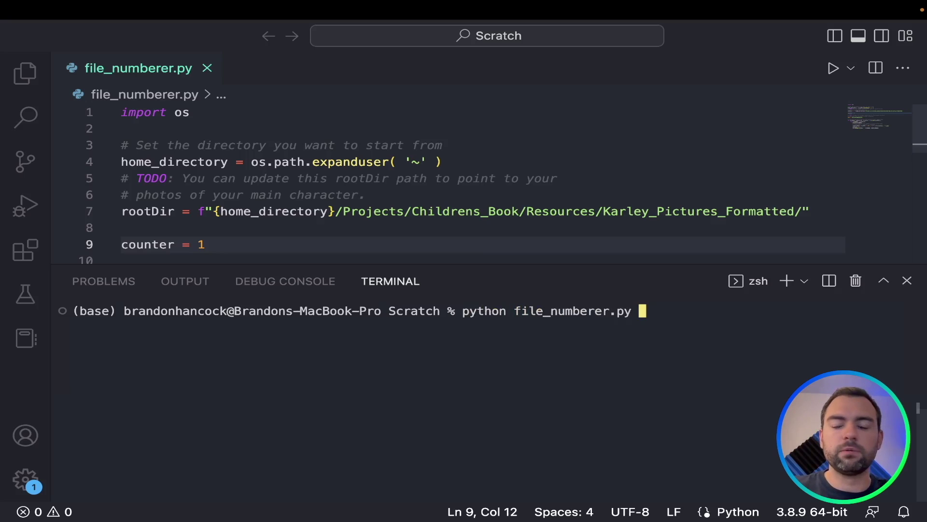
{"action": "key", "text": "Return"}
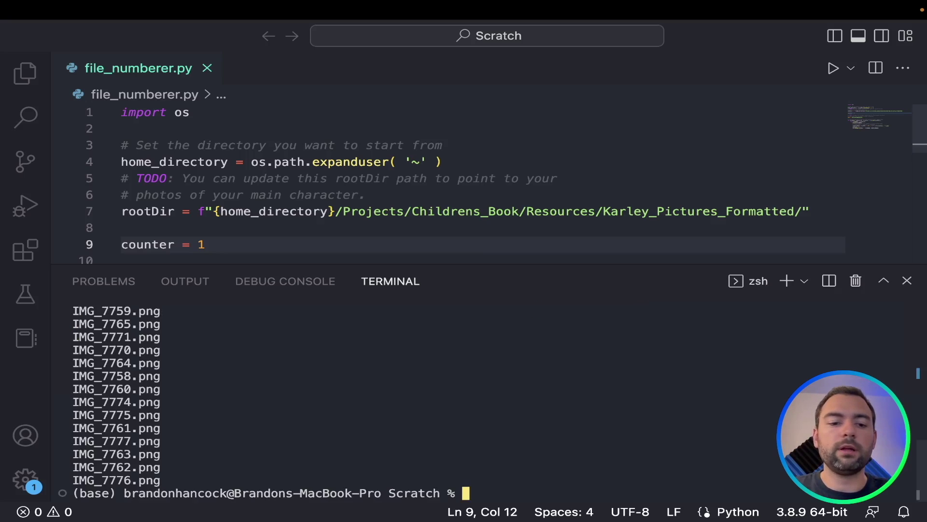
{"action": "scroll", "coordinate": [141, 365], "scroll_direction": "up", "scroll_amount": 4}
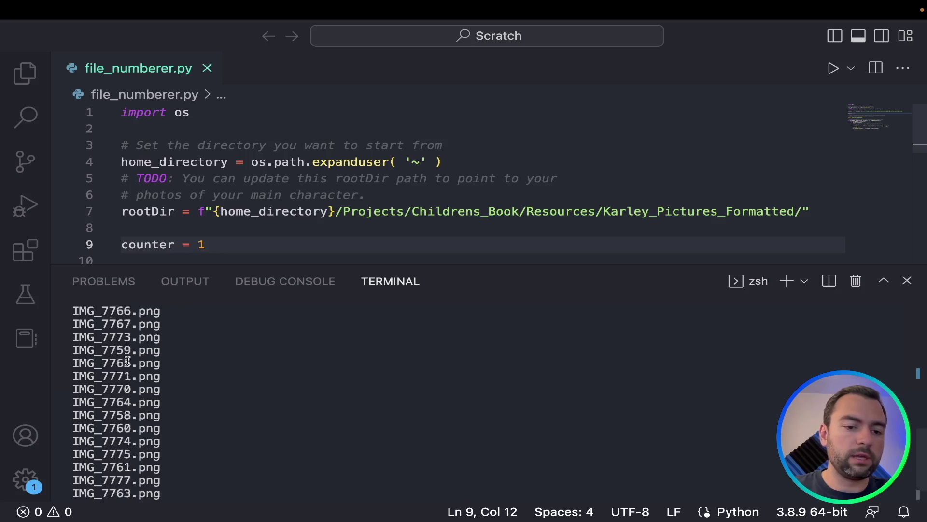
{"action": "scroll", "coordinate": [140, 363], "scroll_direction": "down", "scroll_amount": 4}
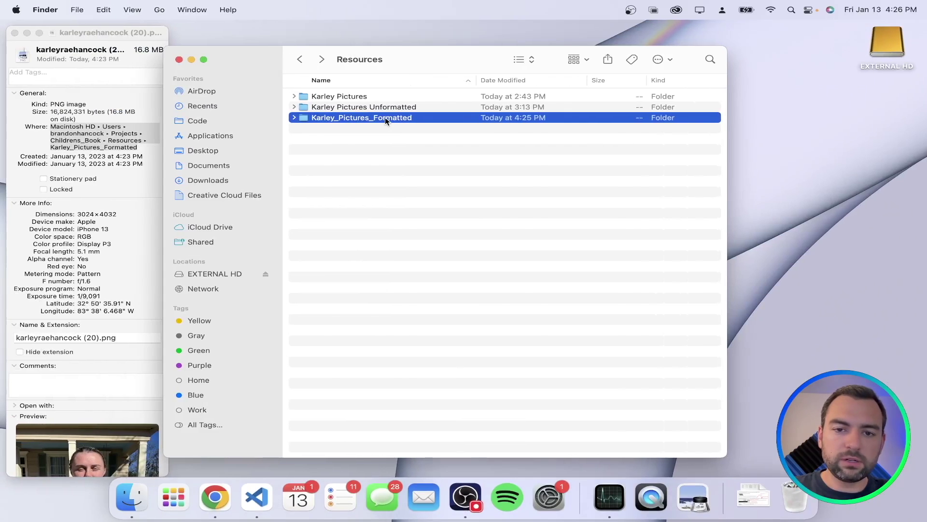
{"action": "double_click", "coordinate": [385, 117]}
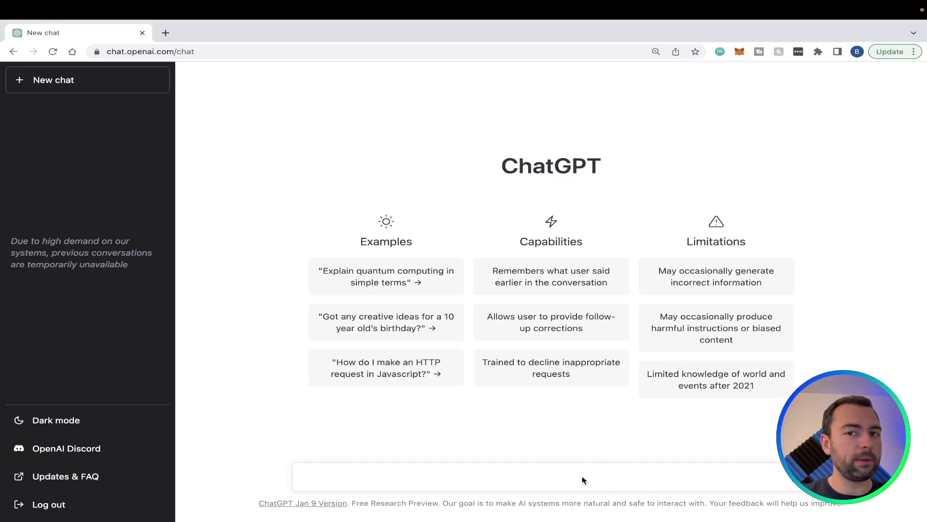
Ask ChatGPT for 5 children's book plots about a girl learning life lessons
{"action": "type", "text": "Generate 5 plots for a girls children's book that teaches valuable life lessons."}
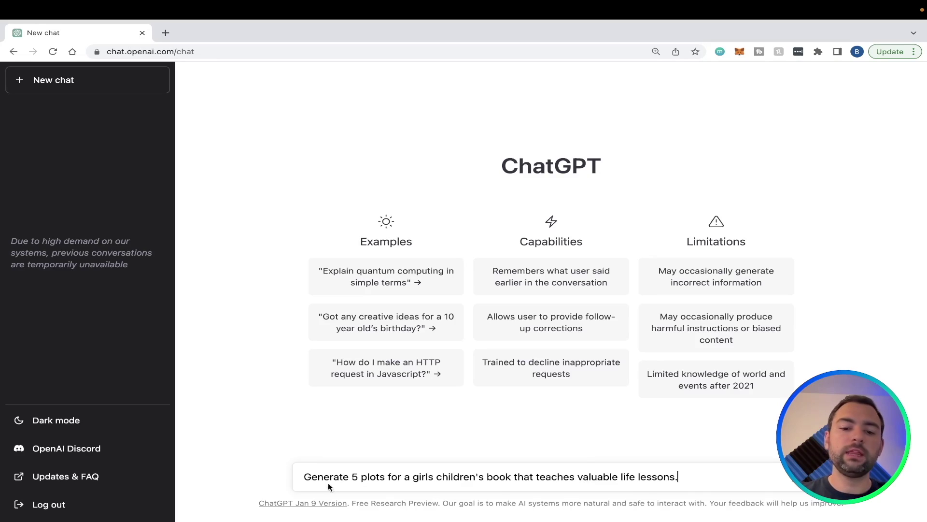
{"action": "left_click", "coordinate": [353, 476]}
{"action": "left_click_drag", "start_coordinate": [353, 476], "coordinate": [517, 470]}
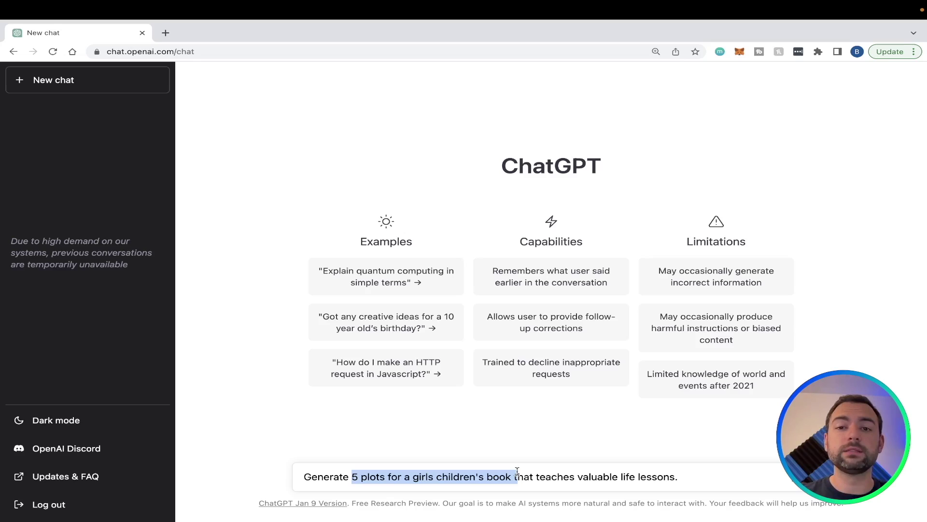
{"action": "left_click_drag", "start_coordinate": [536, 472], "coordinate": [710, 471]}
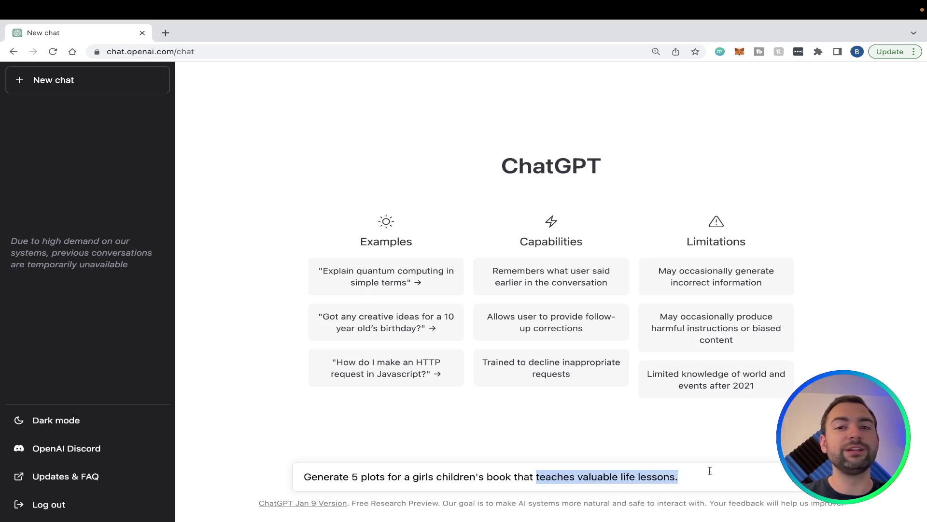
{"action": "left_click", "coordinate": [710, 470]}
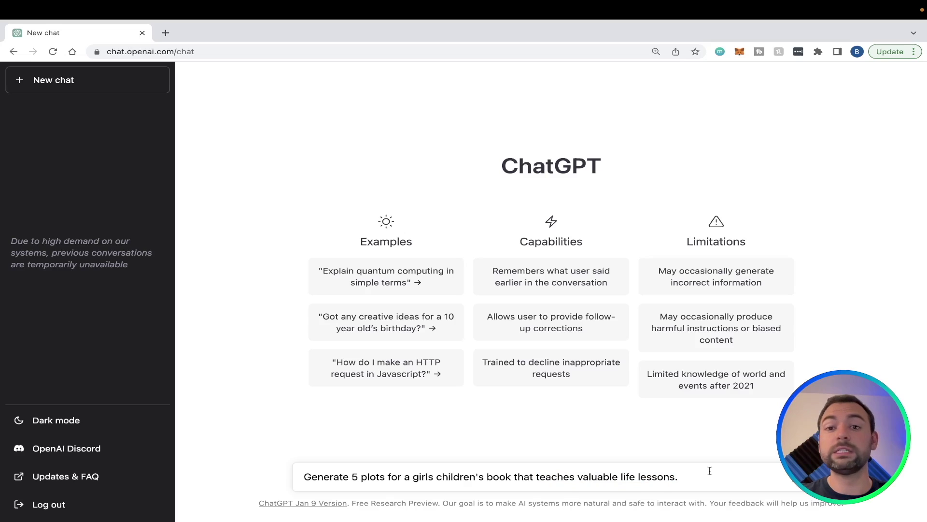
{"action": "key", "text": "Return"}
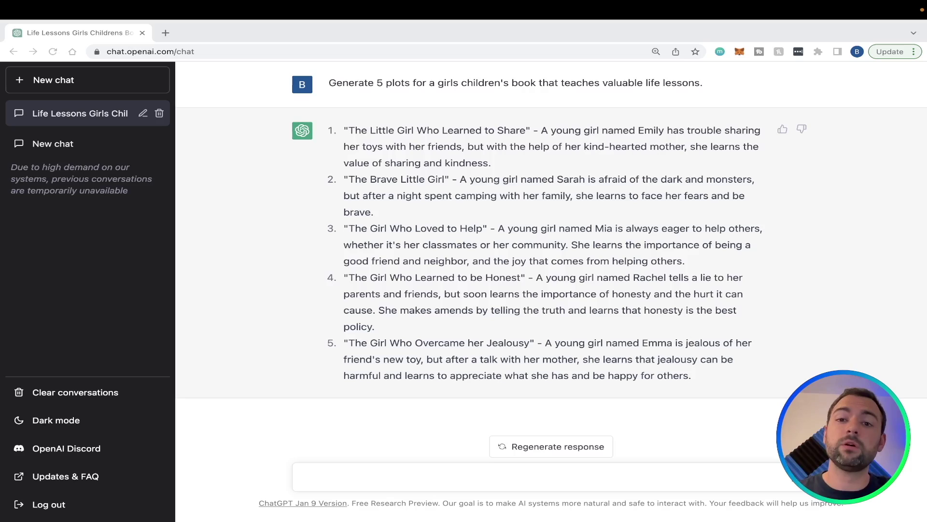
Send the follow-up 'Please generate 5 more prompts similar to number 4.'
{"action": "left_click", "coordinate": [356, 471]}
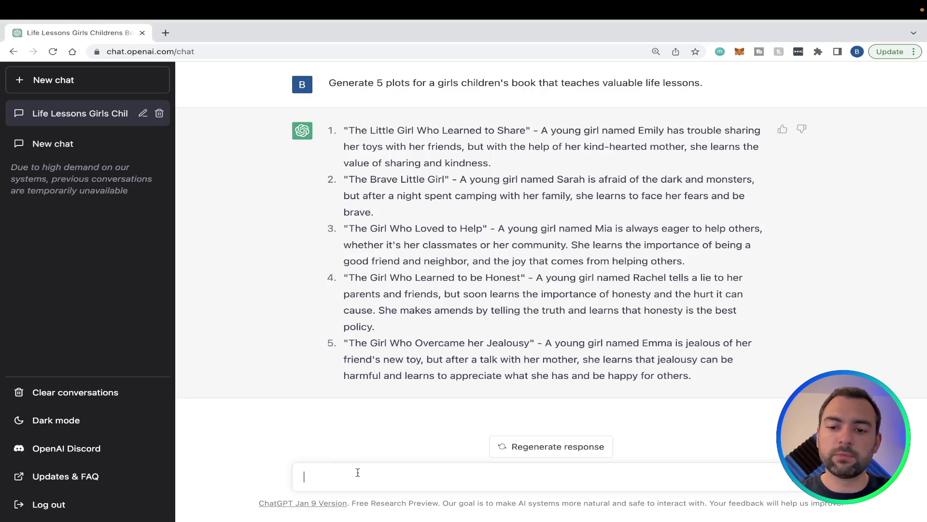
{"action": "type", "text": "Please generate 5 more prompts similar to number 4."}
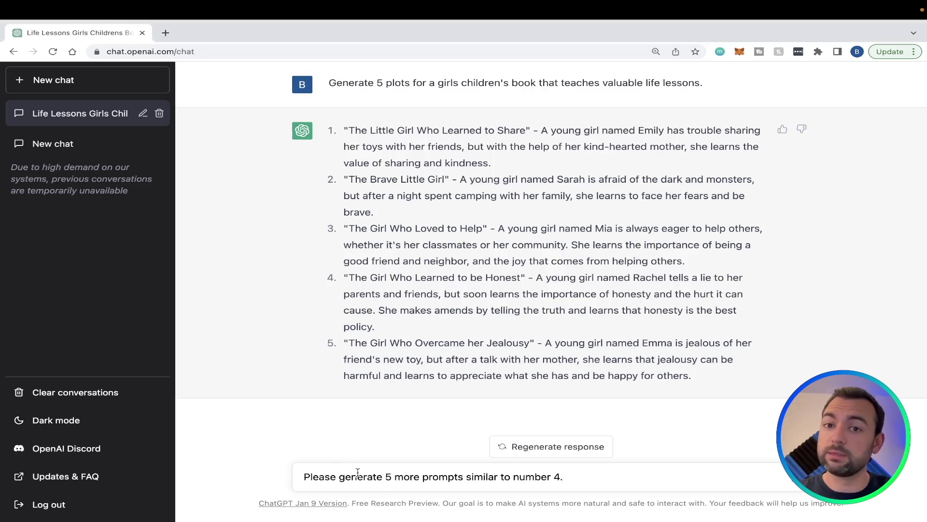
{"action": "key", "text": "Return"}
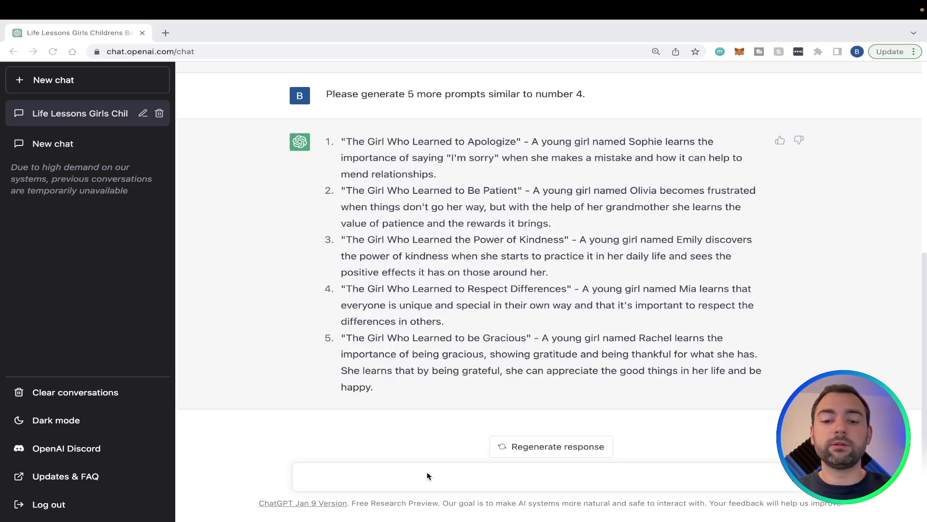
Bring up the Stickies note with the soccer plot and add a blank line below it
{"action": "key", "text": "super+Tab"}
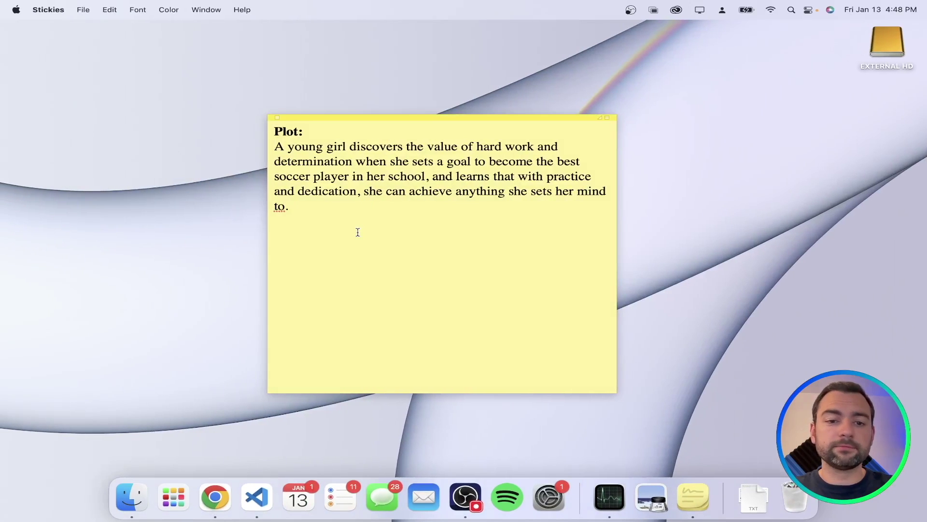
{"action": "key", "text": "Return"}
{"action": "key", "text": "Return"}
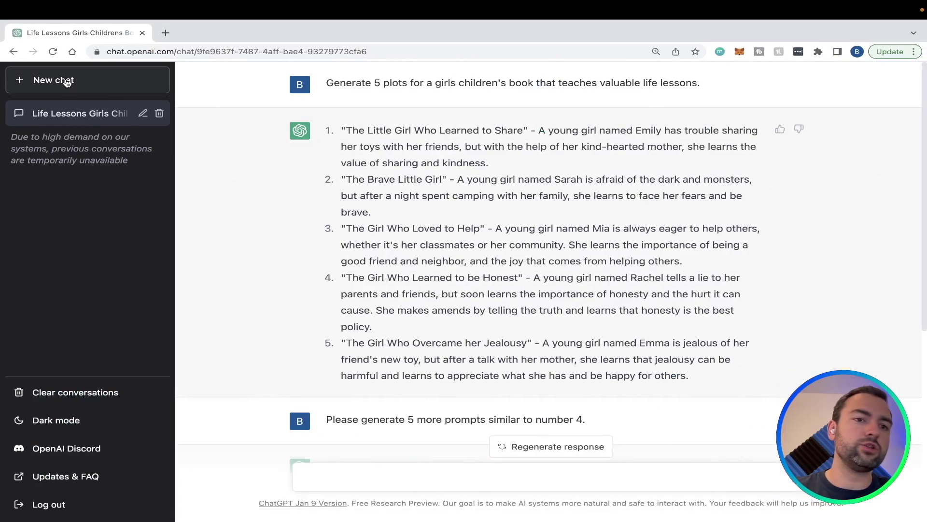
In a new chat, send the story prompt with the # Plot and # Character sections for a 3-part soccer story
{"action": "left_click", "coordinate": [67, 81]}
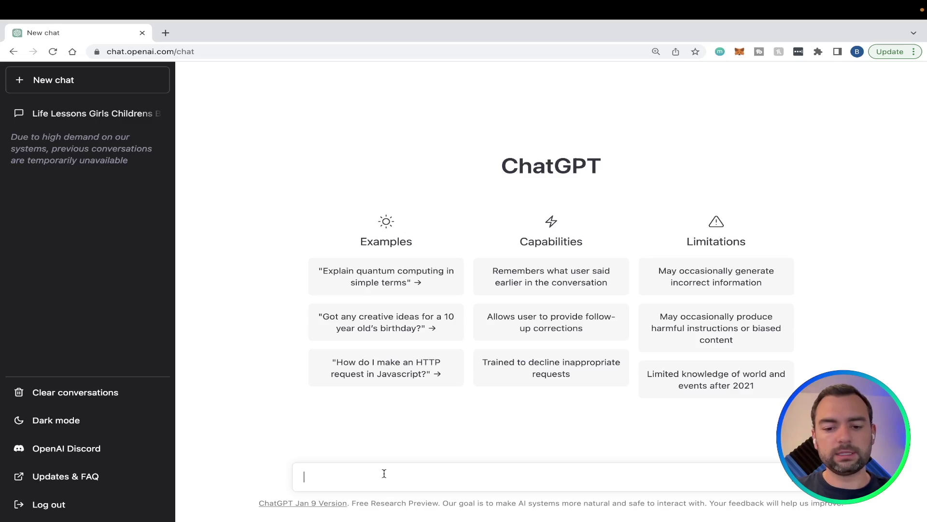
{"action": "type", "text": "Generate a 3 part children's book with the following plot and main character. Be sure to incorporate challenges that the main character has to overcome to make the story engaging.  # Plot A young girl discovers the value of hard work and determination when she sets a goal to become the best soccer player in her school, and learns that with practice and dedication, she can achieve anything she sets her mind to.  # Character - name: Karley - Age: 8 - Characteristics: cute girl, energetic, smart, loving - Strengths: competitive - Weakness: overly competitive"}
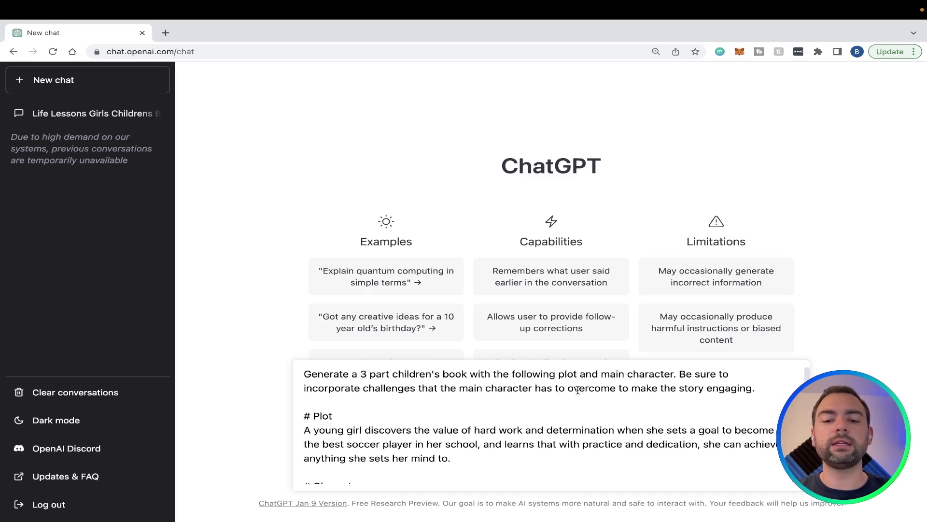
{"action": "scroll", "coordinate": [578, 389], "scroll_direction": "down", "scroll_amount": 1}
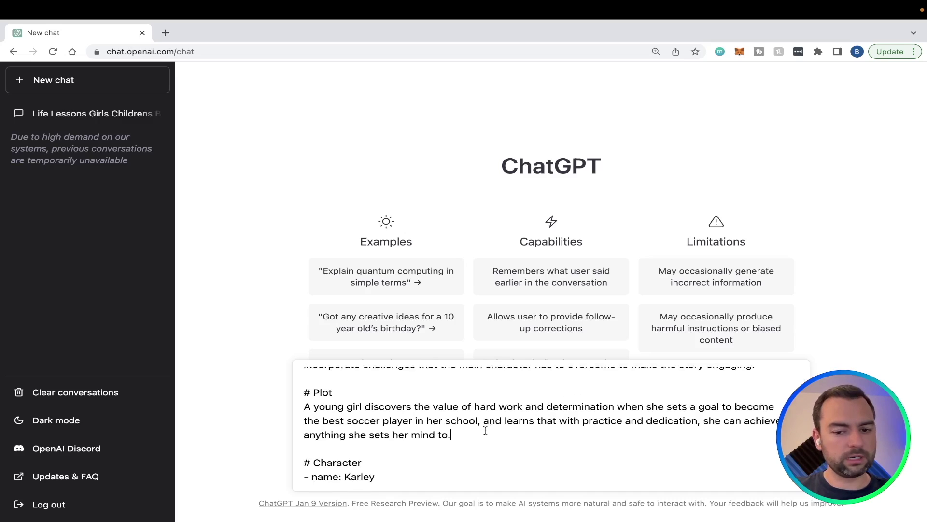
{"action": "left_click_drag", "start_coordinate": [484, 434], "coordinate": [301, 410]}
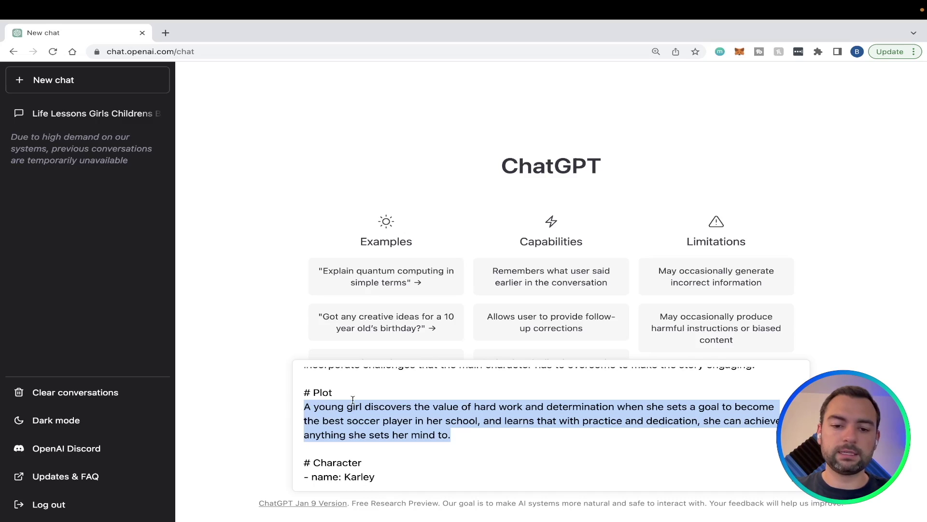
{"action": "scroll", "coordinate": [353, 399], "scroll_direction": "down", "scroll_amount": 1}
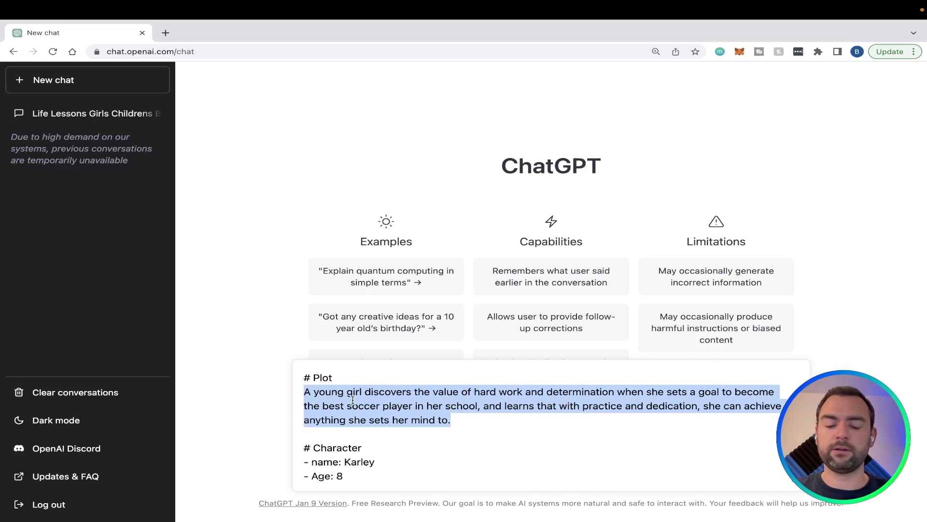
{"action": "scroll", "coordinate": [422, 435], "scroll_direction": "down", "scroll_amount": 2}
{"action": "left_click_drag", "start_coordinate": [458, 477], "coordinate": [301, 428]}
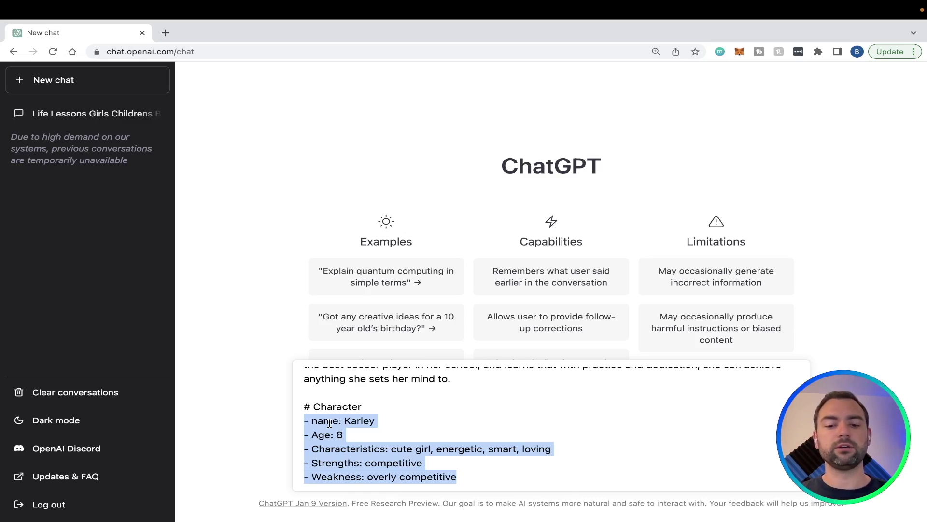
{"action": "left_click", "coordinate": [370, 437]}
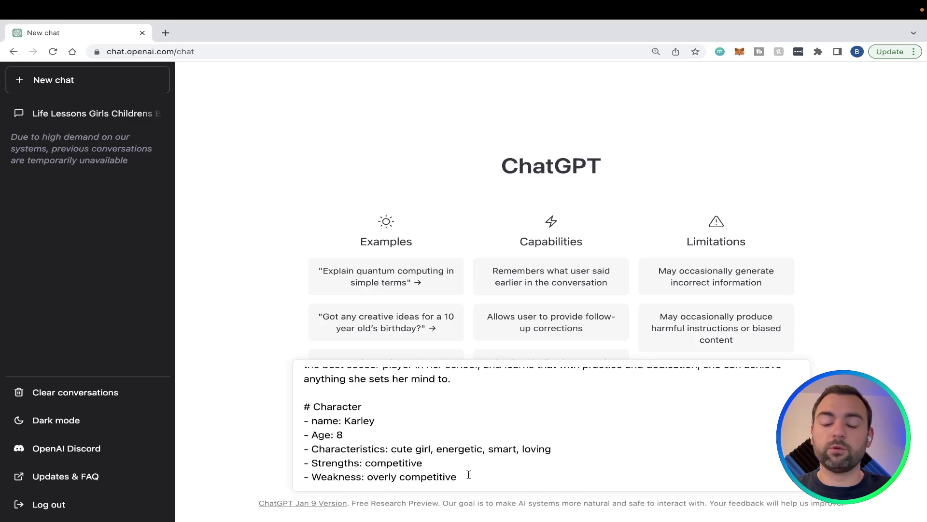
{"action": "key", "text": "Return"}
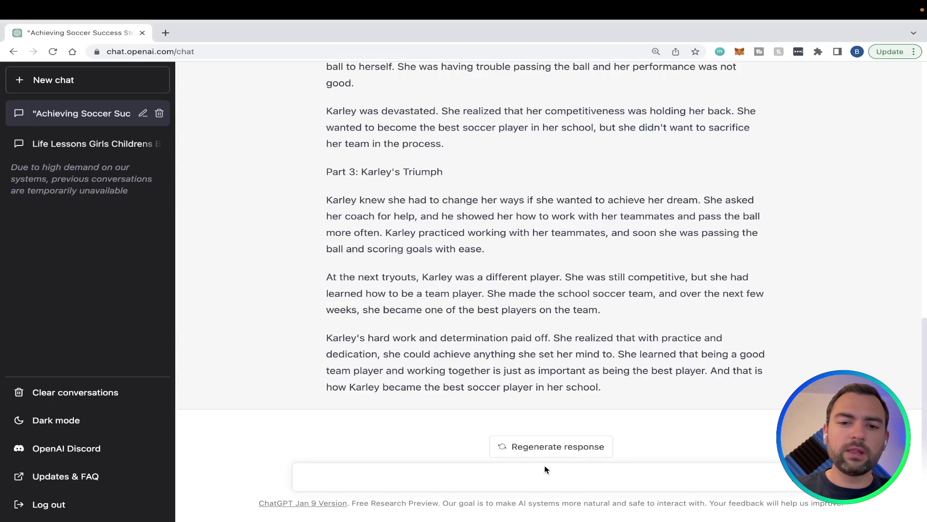
{"action": "scroll", "coordinate": [567, 327], "scroll_direction": "up", "scroll_amount": 10}
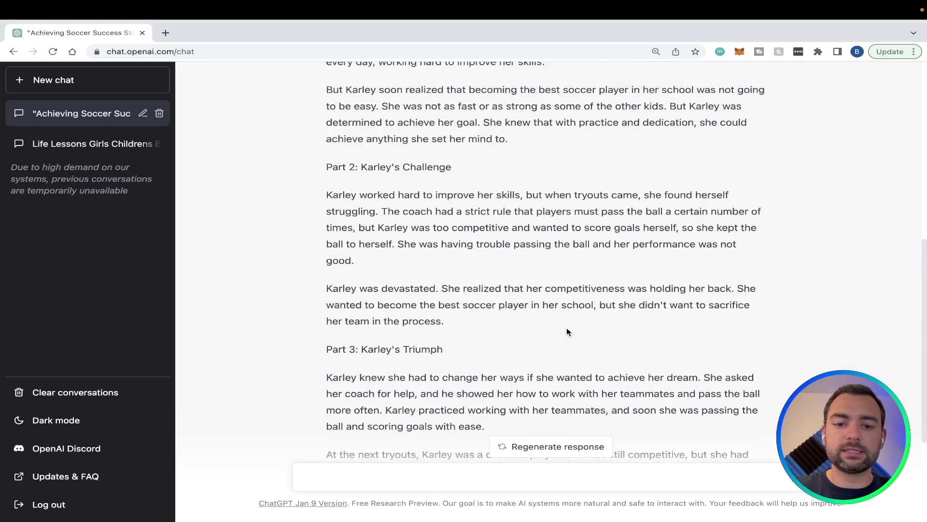
{"action": "scroll", "coordinate": [555, 362], "scroll_direction": "down", "scroll_amount": 10}
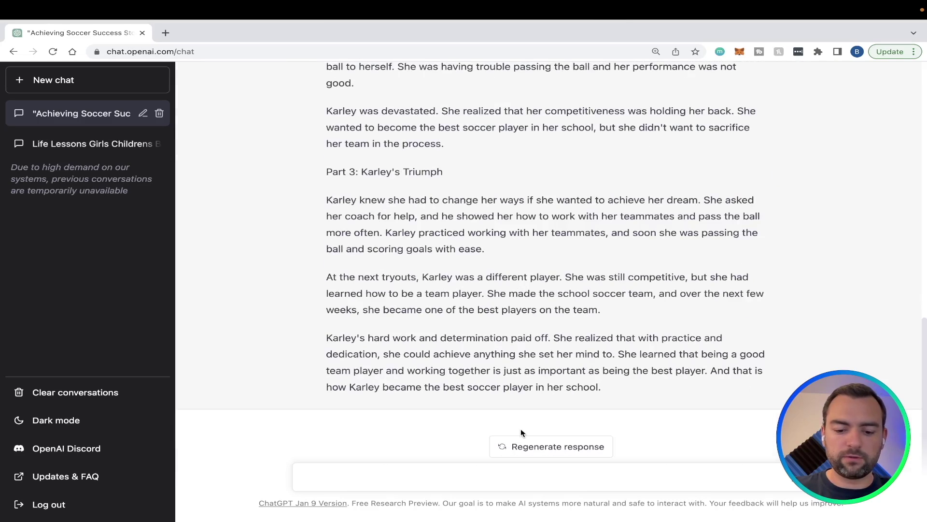
Ask ChatGPT to 'Generate 5 titles for the story above', then glance at the Stickies story note
{"action": "type", "text": "Generate 5 titles for the story above"}
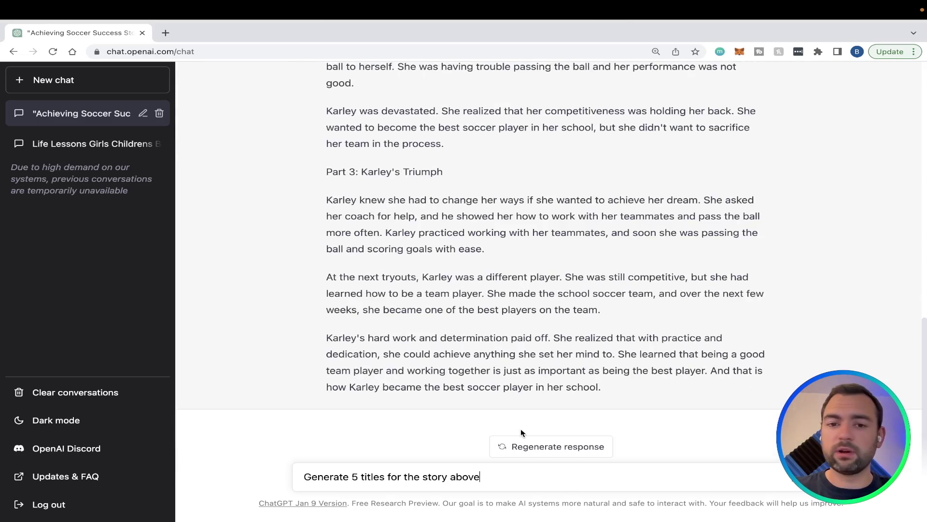
{"action": "key", "text": "Return"}
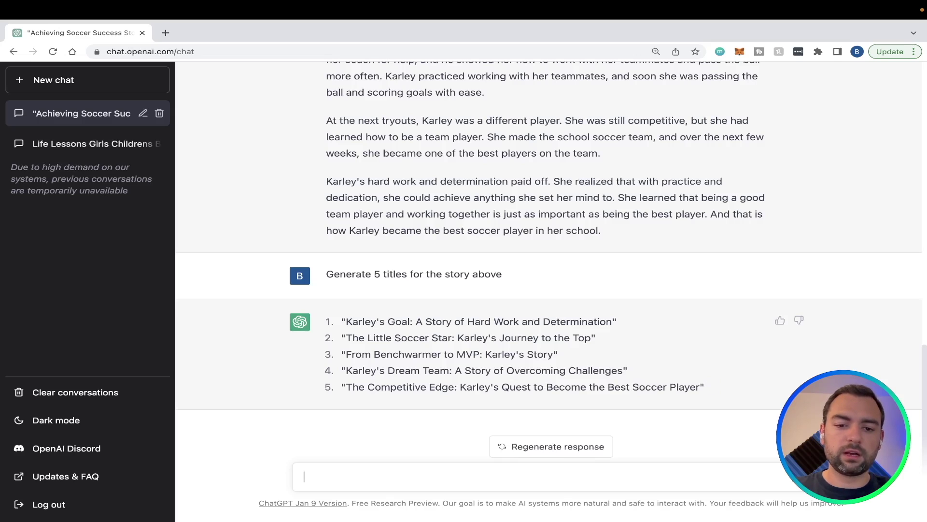
{"action": "left_click", "coordinate": [651, 497]}
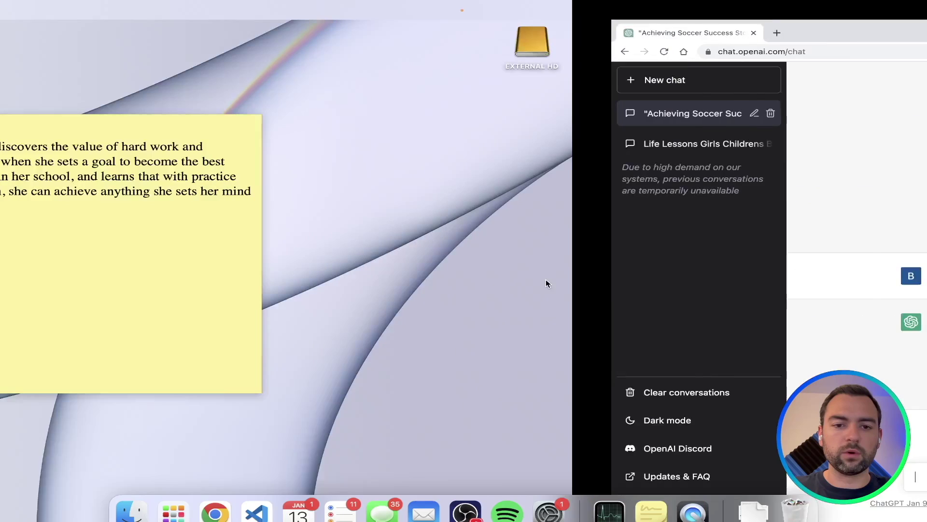
{"action": "key", "text": "super+Tab"}
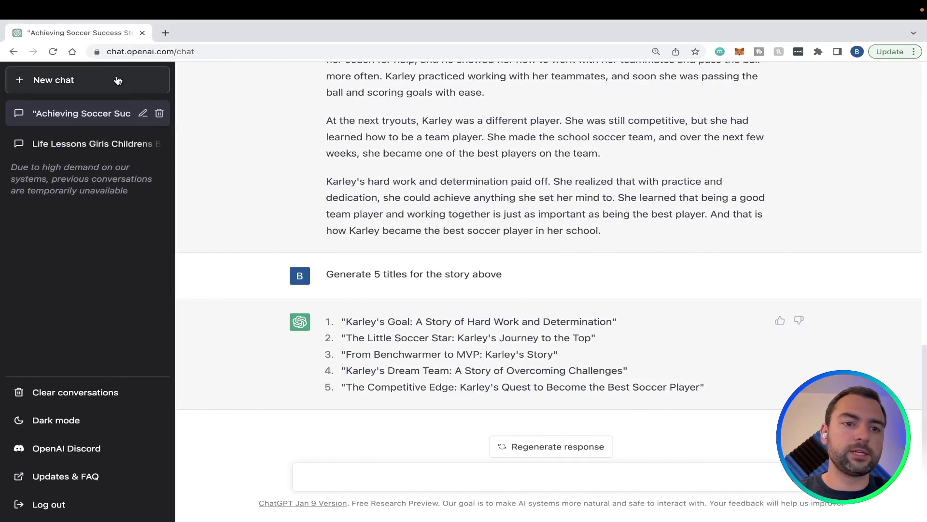
In a new chat, paste the prompt asking for descriptive scenes of the main character under 30 words
{"action": "left_click", "coordinate": [118, 80]}
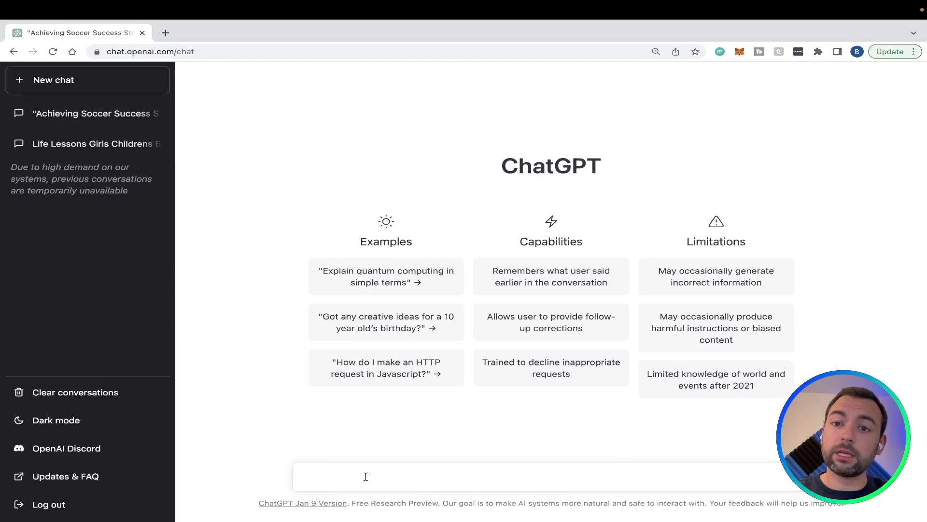
{"action": "type", "text": "Generate a descriptive scene basd off the following prompt. The scene description needs to be less than 30 words. Make sure the scene describes what the main character is doing and the background."}
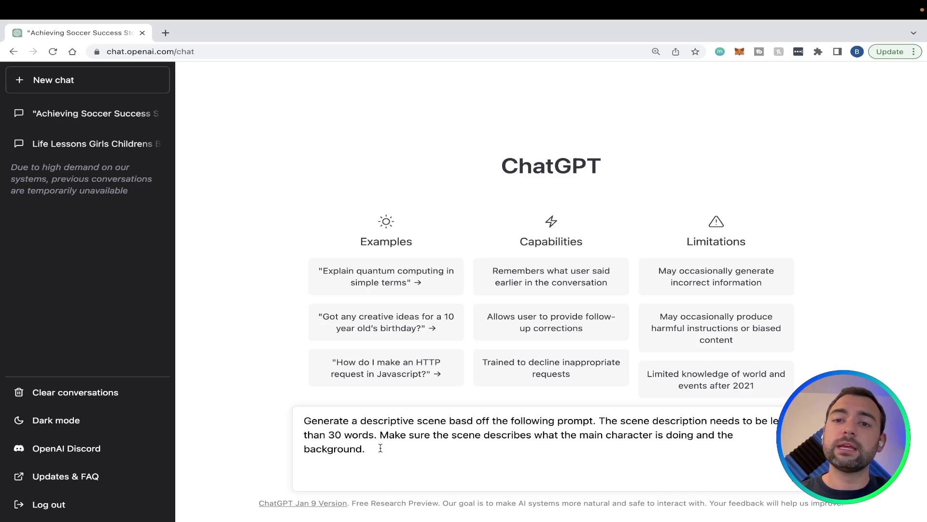
{"action": "left_click_drag", "start_coordinate": [360, 421], "coordinate": [450, 423]}
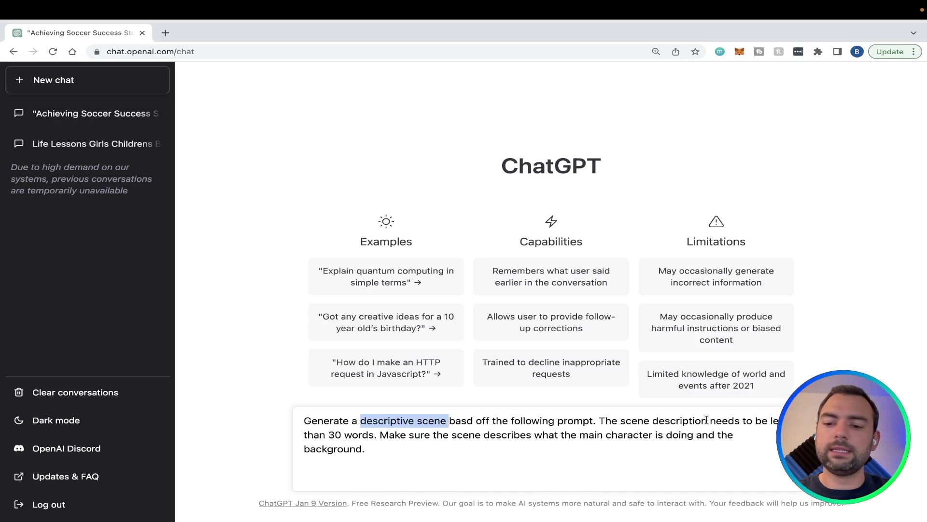
{"action": "left_click_drag", "start_coordinate": [768, 420], "coordinate": [377, 430]}
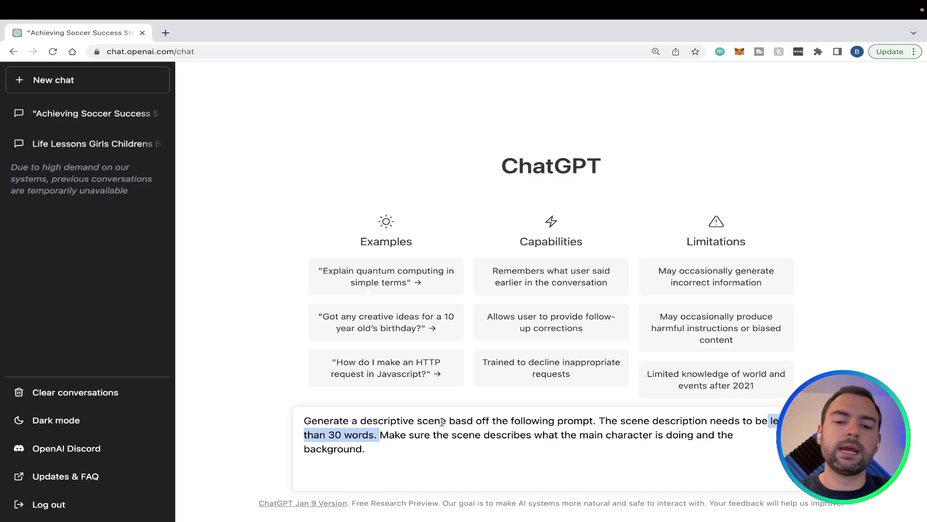
{"action": "left_click_drag", "start_coordinate": [656, 435], "coordinate": [561, 430]}
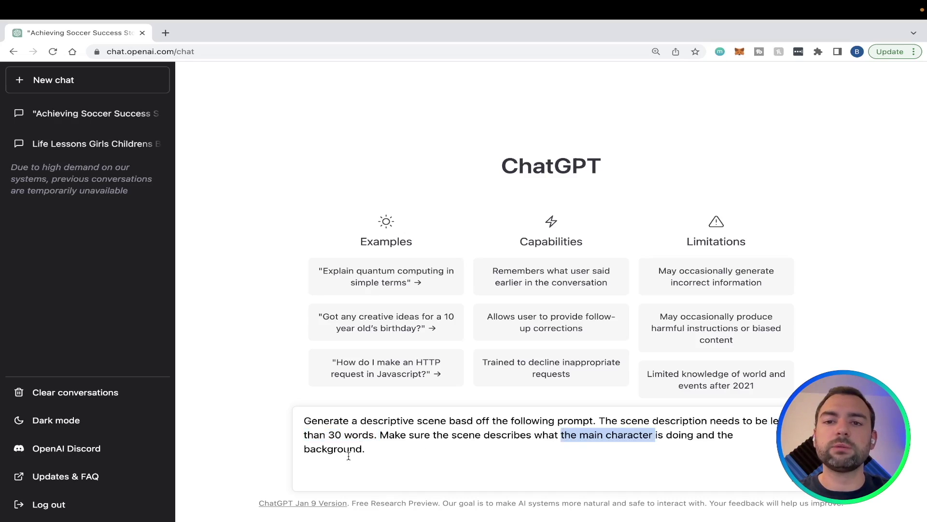
{"action": "left_click_drag", "start_coordinate": [366, 450], "coordinate": [290, 420]}
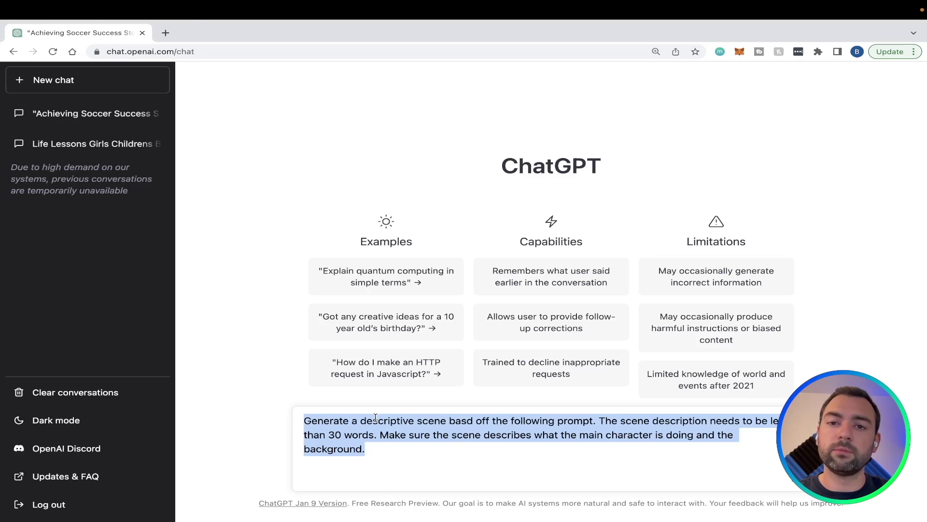
Copy the story's first paragraph from the Stickies note and send it below the prompt
{"action": "key", "text": "ctrl+Left"}
{"action": "left_click_drag", "start_coordinate": [389, 279], "coordinate": [268, 259]}
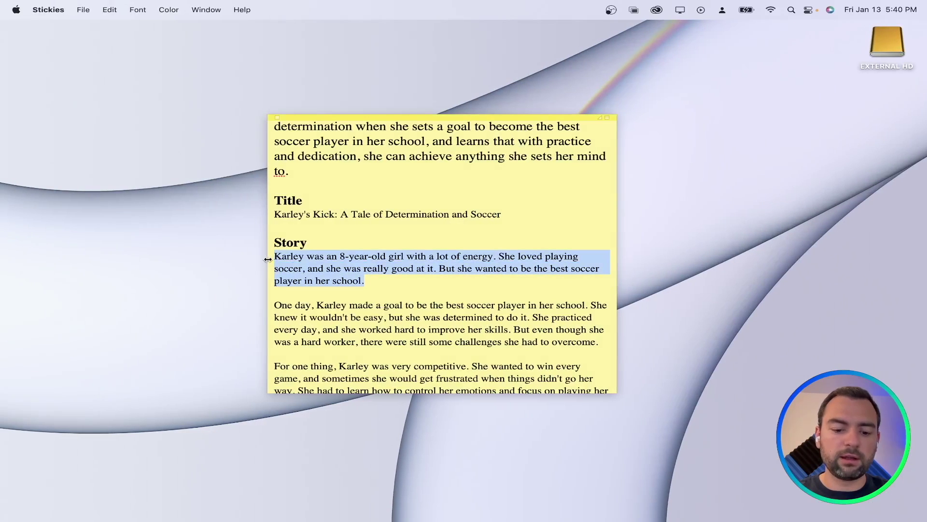
{"action": "key", "text": "super+c"}
{"action": "key", "text": "ctrl+Right"}
{"action": "key", "text": "Right"}
{"action": "key", "text": "shift+Return"}
{"action": "key", "text": "shift+Return"}
{"action": "key", "text": "super+v"}
{"action": "key", "text": "Return"}
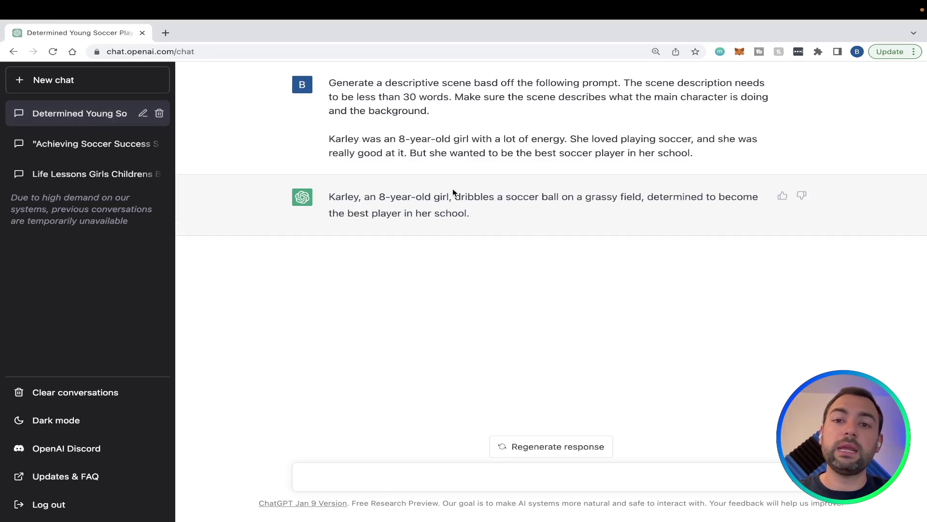
Select the 'One day, Karley' paragraph in the Stickies note
{"action": "key", "text": "ctrl+Left"}
{"action": "scroll", "coordinate": [361, 328], "scroll_direction": "down", "scroll_amount": 3}
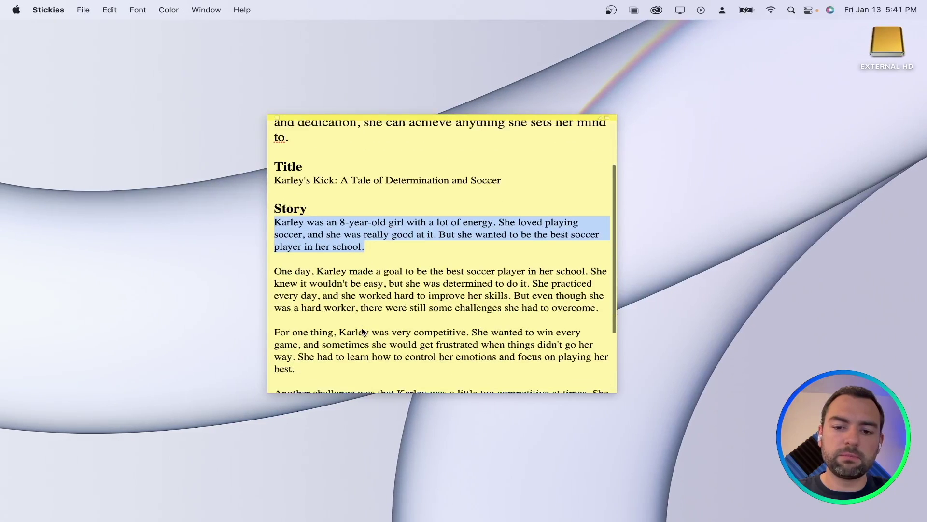
{"action": "left_click_drag", "start_coordinate": [602, 293], "coordinate": [274, 258]}
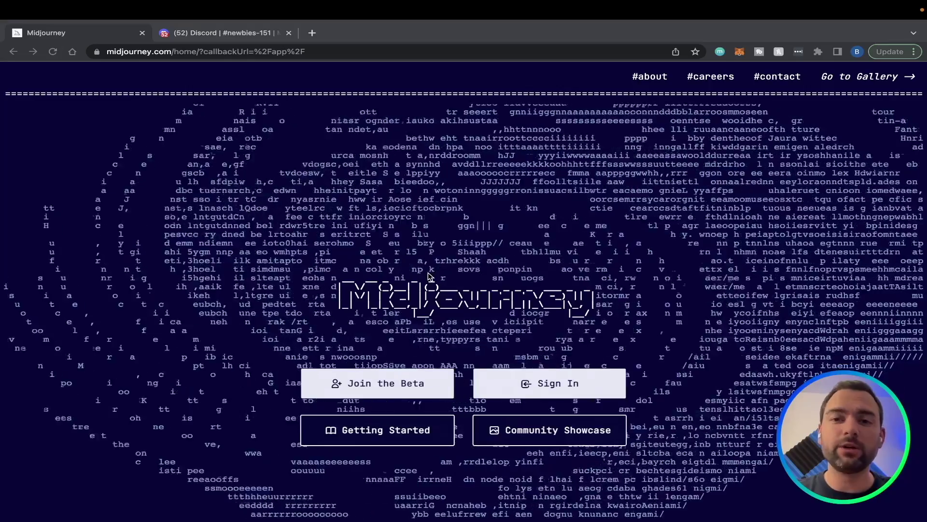
Sign in on midjourney.com and authorize Midjourney to use the Discord account
{"action": "left_click", "coordinate": [127, 51]}
{"action": "double_click", "coordinate": [127, 52]}
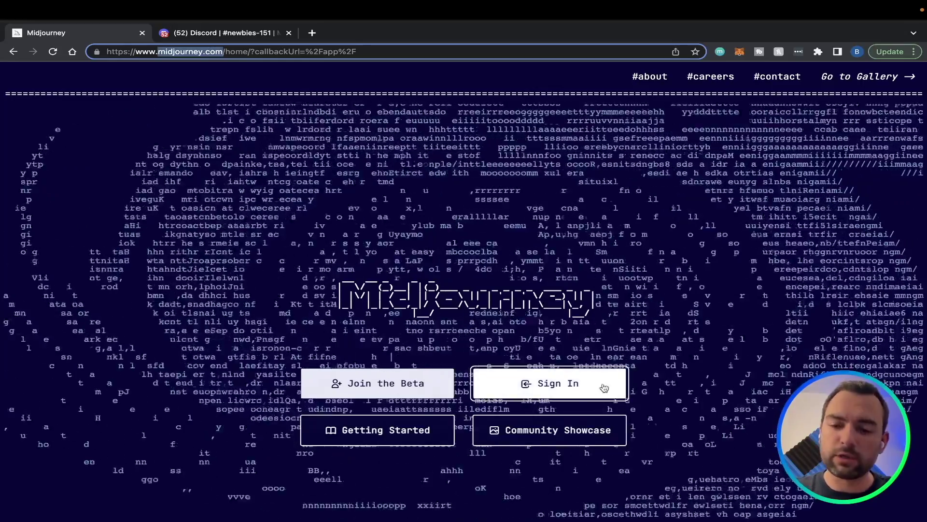
{"action": "left_click", "coordinate": [574, 386]}
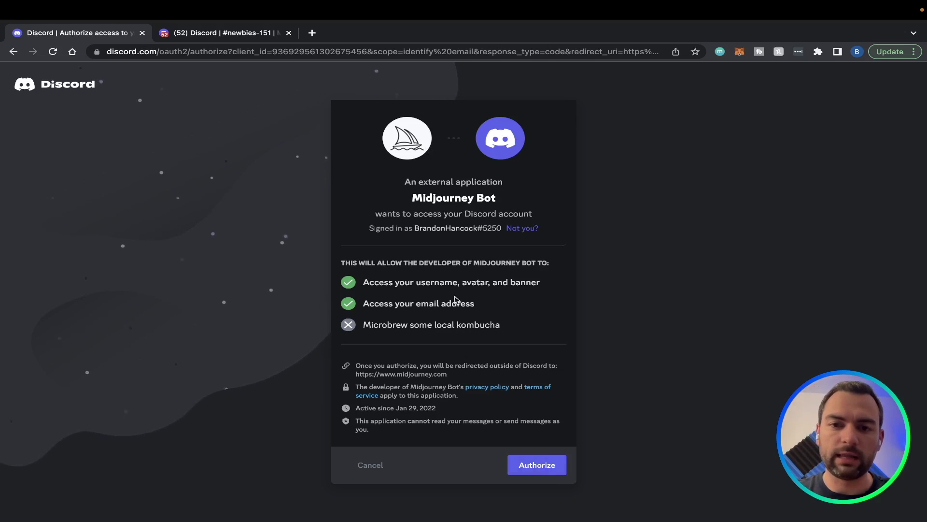
{"action": "left_click", "coordinate": [520, 468]}
{"action": "scroll", "coordinate": [532, 381], "scroll_direction": "down", "scroll_amount": 5}
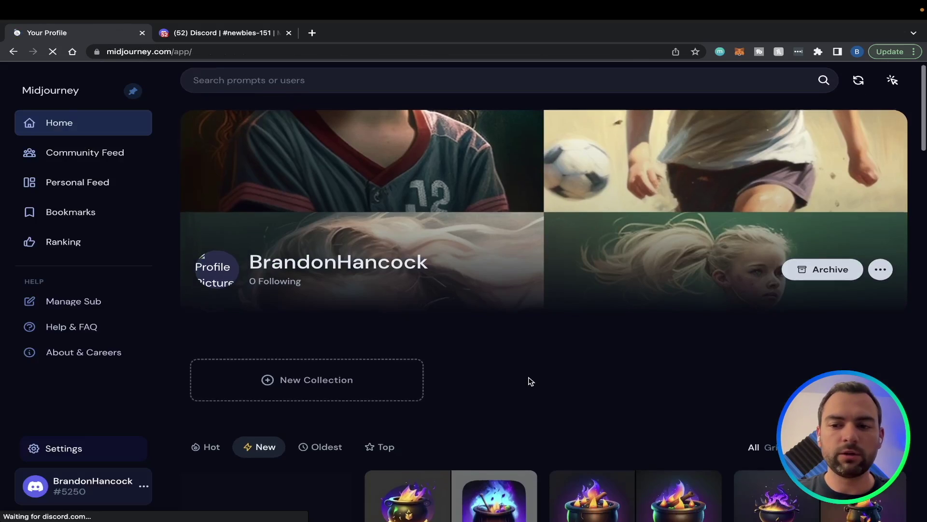
{"action": "scroll", "coordinate": [531, 381], "scroll_direction": "up", "scroll_amount": 2}
{"action": "scroll", "coordinate": [528, 377], "scroll_direction": "up", "scroll_amount": 3}
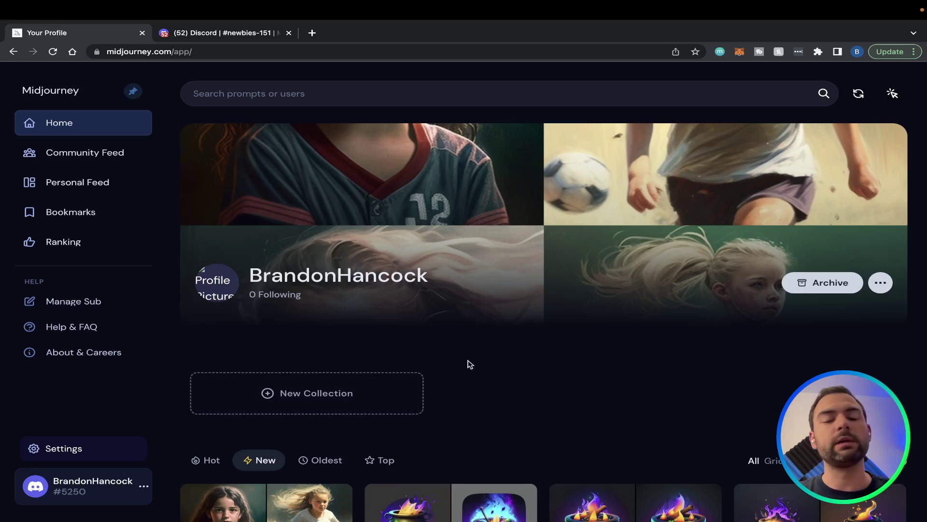
Switch to the Discord #newbies-151 channel and look over other users' example prompts
{"action": "left_click", "coordinate": [223, 34]}
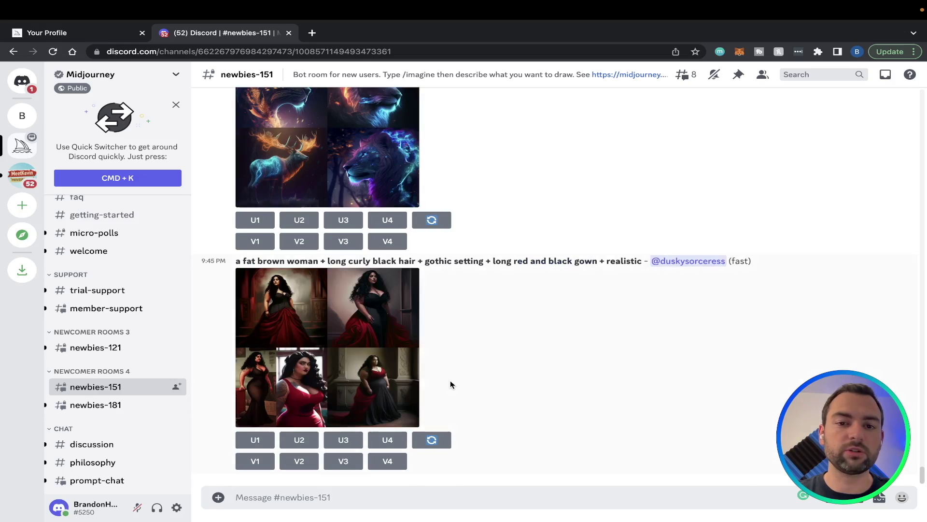
{"action": "scroll", "coordinate": [451, 380], "scroll_direction": "up", "scroll_amount": 3}
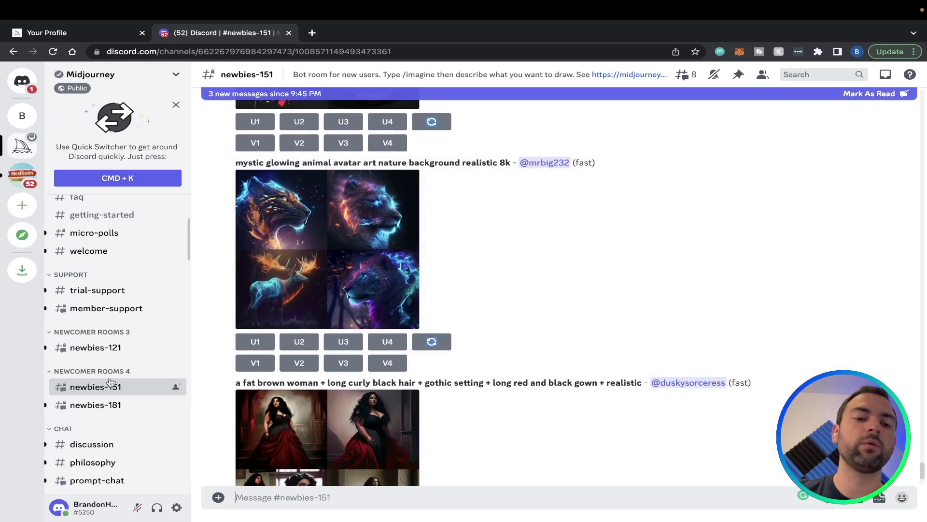
{"action": "mouse_move", "coordinate": [108, 383]}
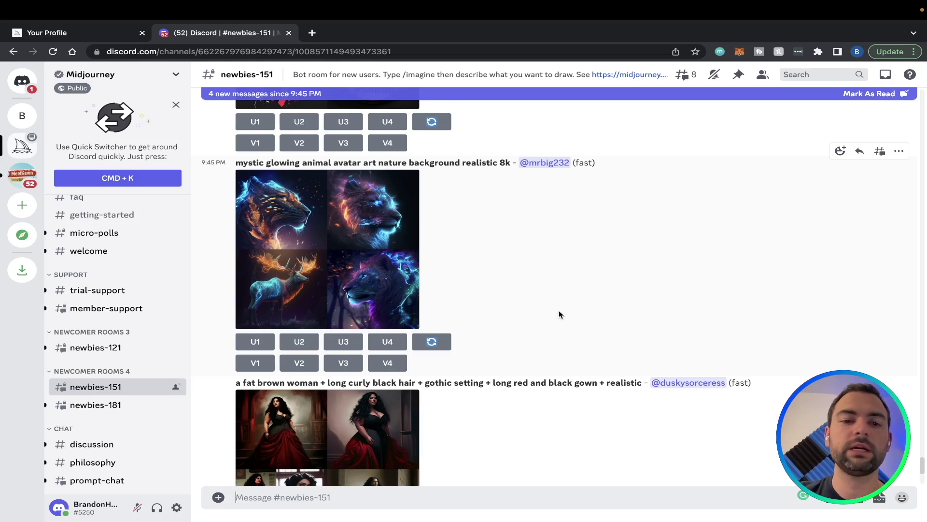
{"action": "scroll", "coordinate": [551, 309], "scroll_direction": "up", "scroll_amount": 1}
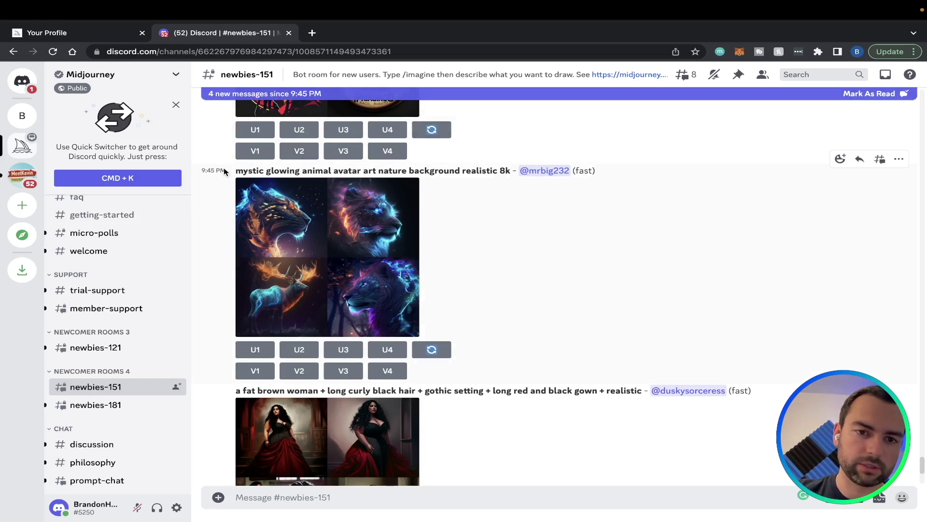
{"action": "left_click_drag", "start_coordinate": [236, 170], "coordinate": [339, 173]}
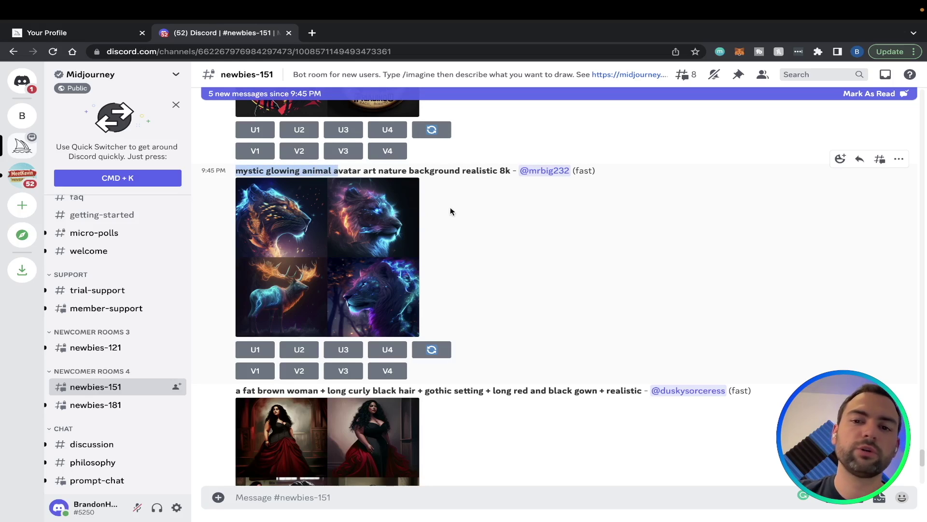
{"action": "left_click", "coordinate": [254, 171]}
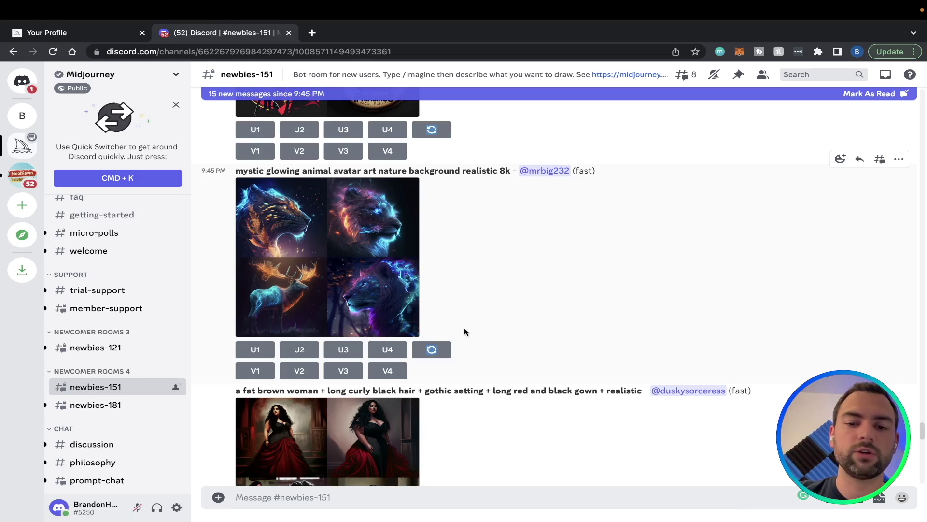
Copy ChatGPT's latest dimly-lit-field scene description and go back to Discord
{"action": "left_click", "coordinate": [449, 355]}
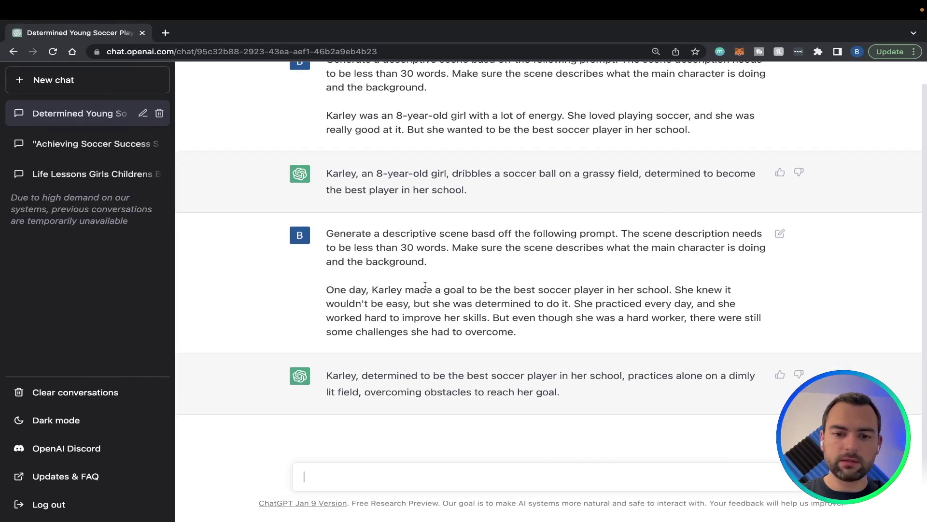
{"action": "scroll", "coordinate": [433, 277], "scroll_direction": "down", "scroll_amount": 1}
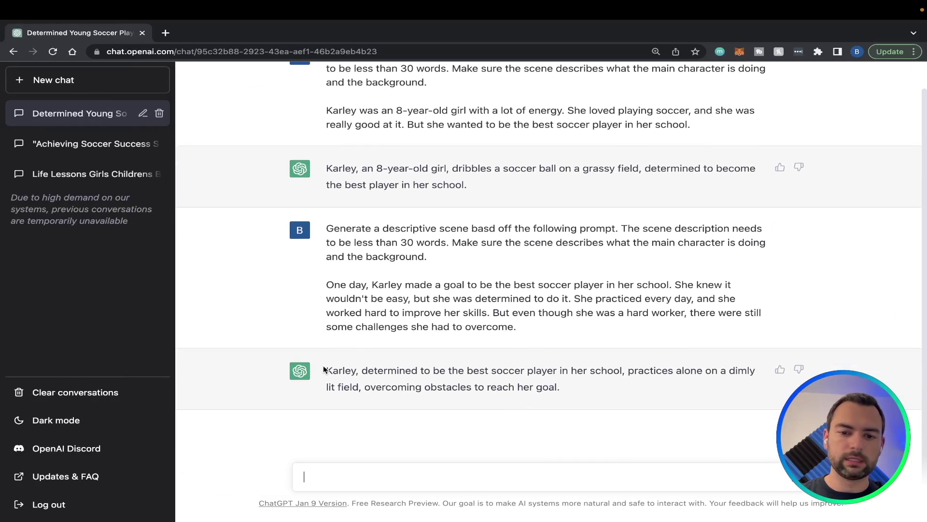
{"action": "left_click_drag", "start_coordinate": [328, 368], "coordinate": [582, 392]}
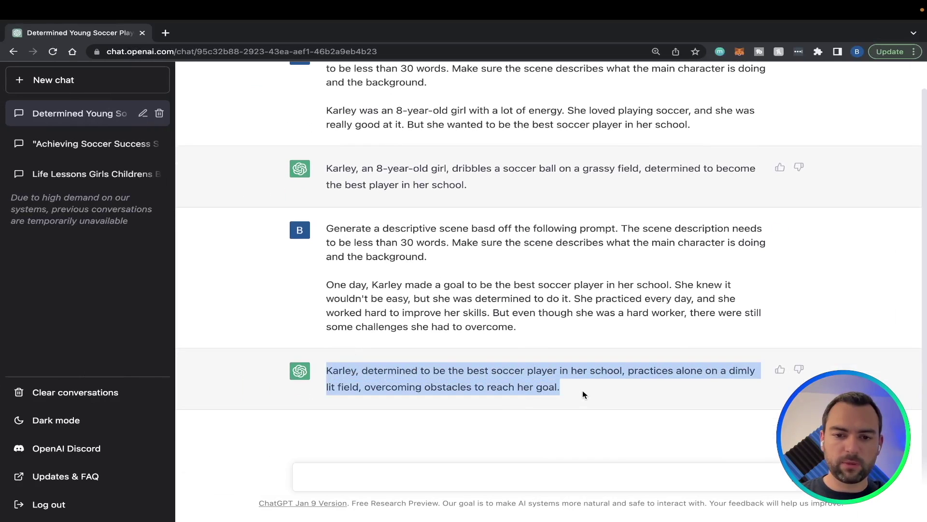
{"action": "key", "text": "super+grave"}
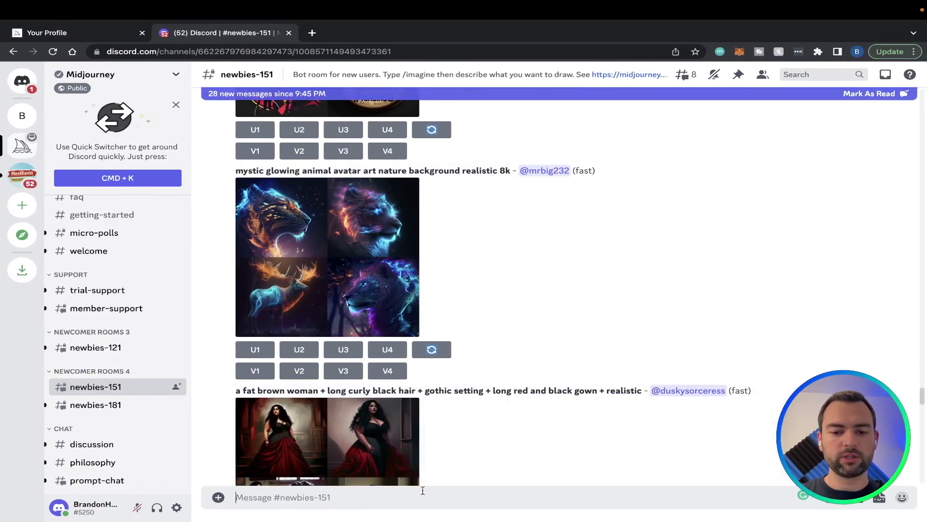
Submit a /imagine prompt from the pasted scene, with the girl described as '8 year old girl, caucasian'
{"action": "type", "text": "/"}
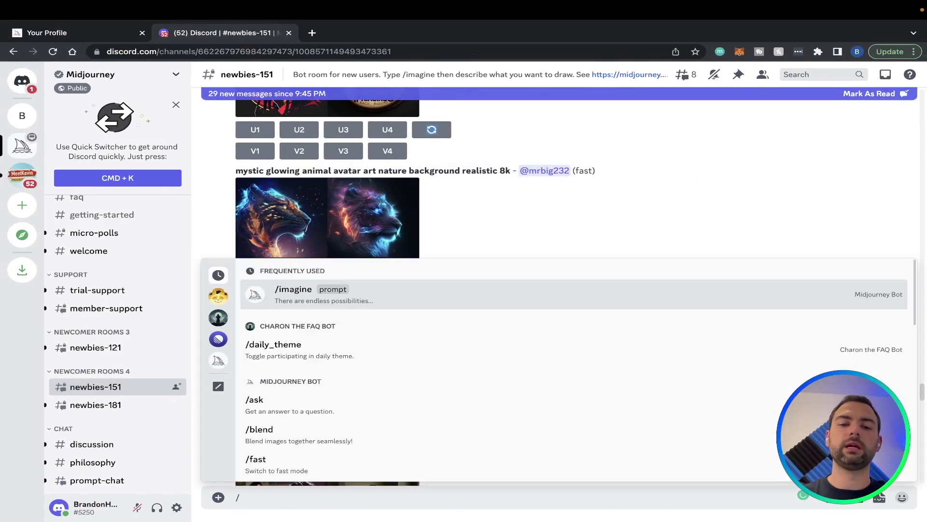
{"action": "key", "text": "Return"}
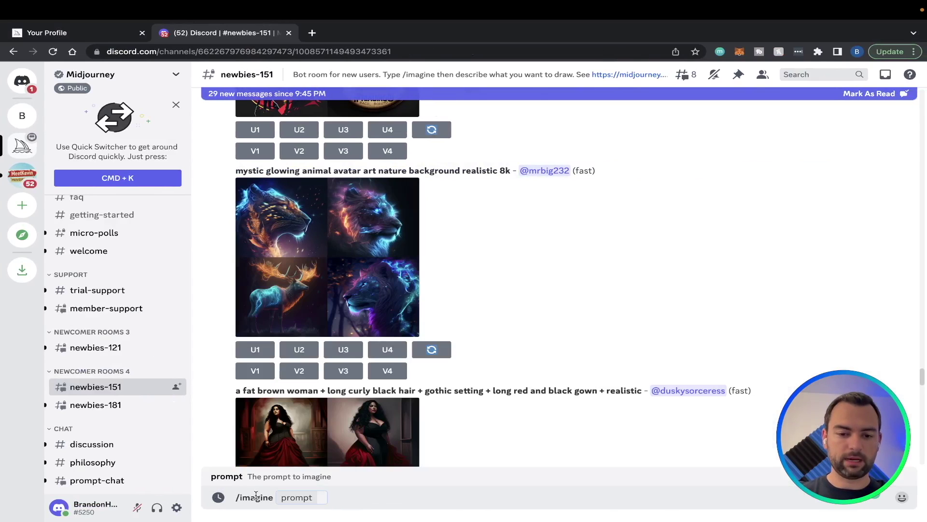
{"action": "key", "text": "super+v"}
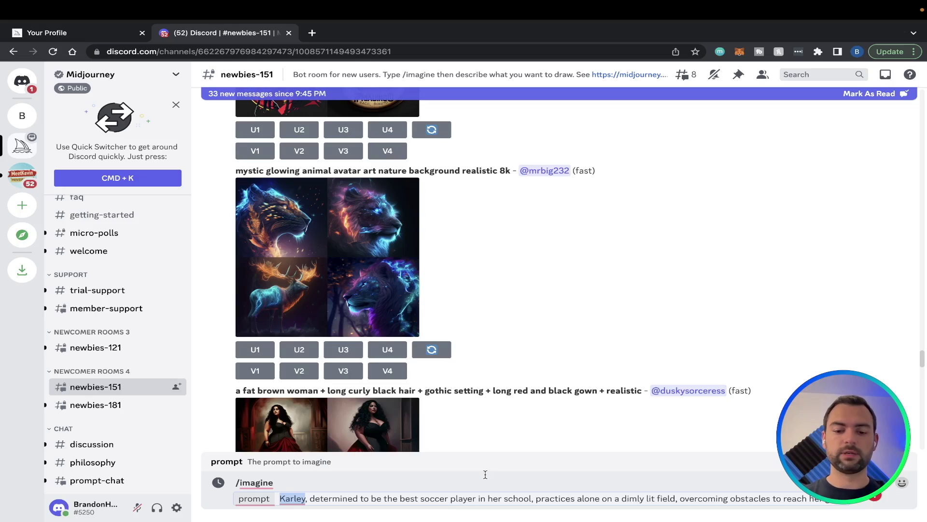
{"action": "type", "text": "8 year old girl"}
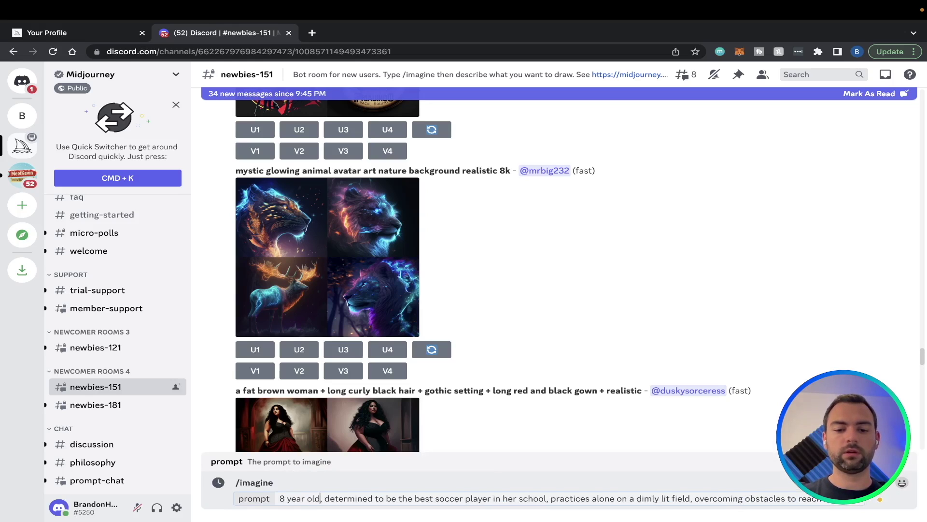
{"action": "type", "text": ", caucasia"}
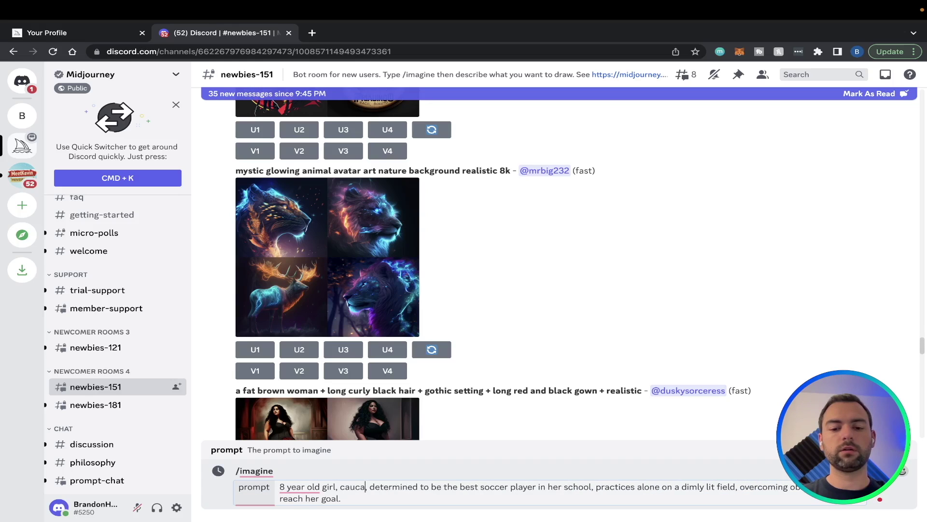
{"action": "type", "text": "n"}
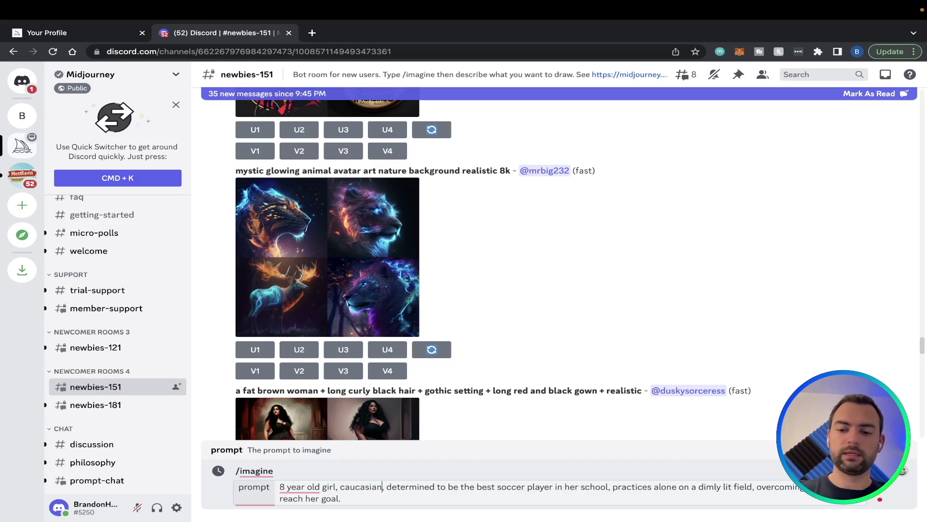
{"action": "key", "text": "Return"}
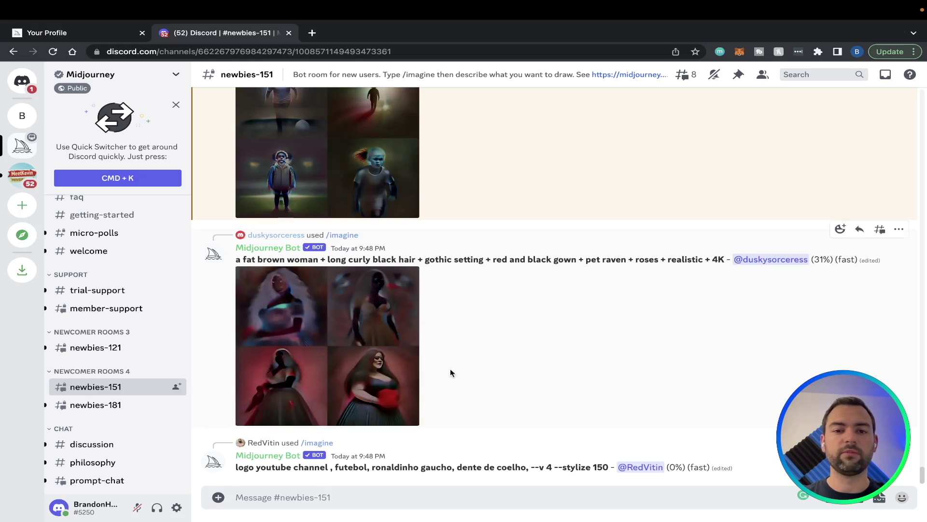
Scroll up to the finished dimly-lit-field grid, view it enlarged, then close the viewer
{"action": "scroll", "coordinate": [474, 254], "scroll_direction": "up", "scroll_amount": 2}
{"action": "scroll", "coordinate": [475, 254], "scroll_direction": "up", "scroll_amount": 2}
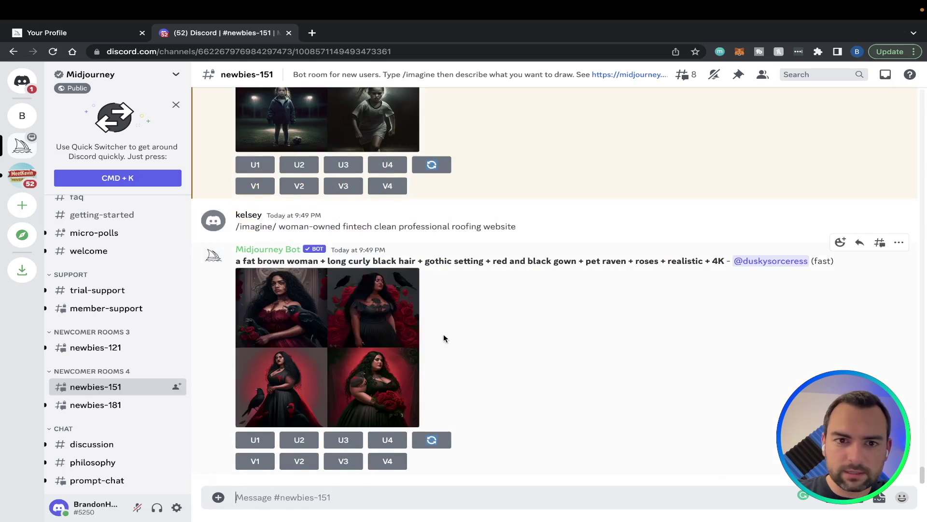
{"action": "scroll", "coordinate": [443, 334], "scroll_direction": "up", "scroll_amount": 3}
{"action": "left_click", "coordinate": [411, 285]}
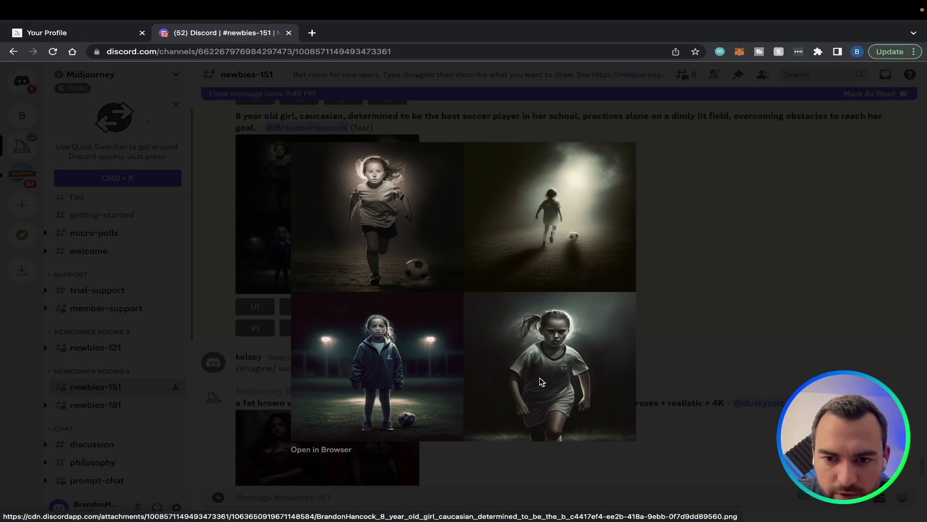
{"action": "key", "text": "Escape"}
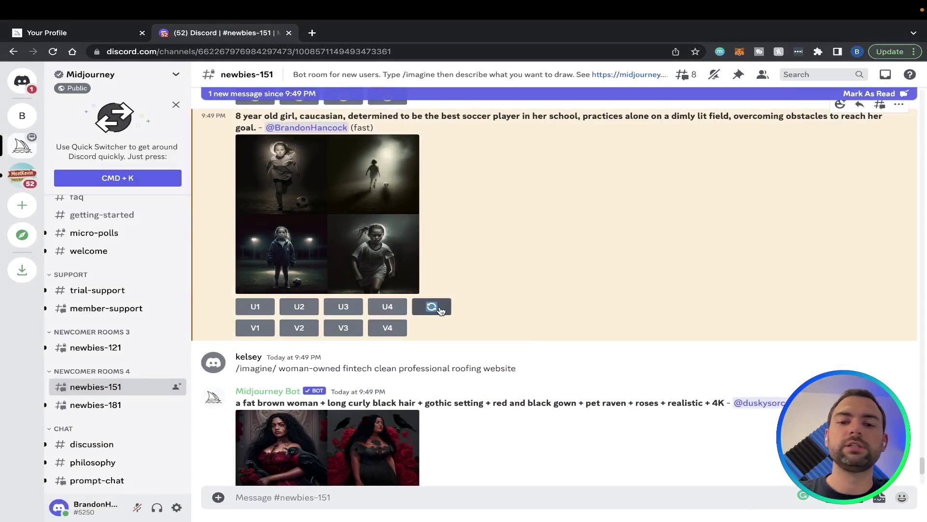
Reroll the soccer girl prompt to get a new grid set on a green soccer field
{"action": "left_click", "coordinate": [439, 307]}
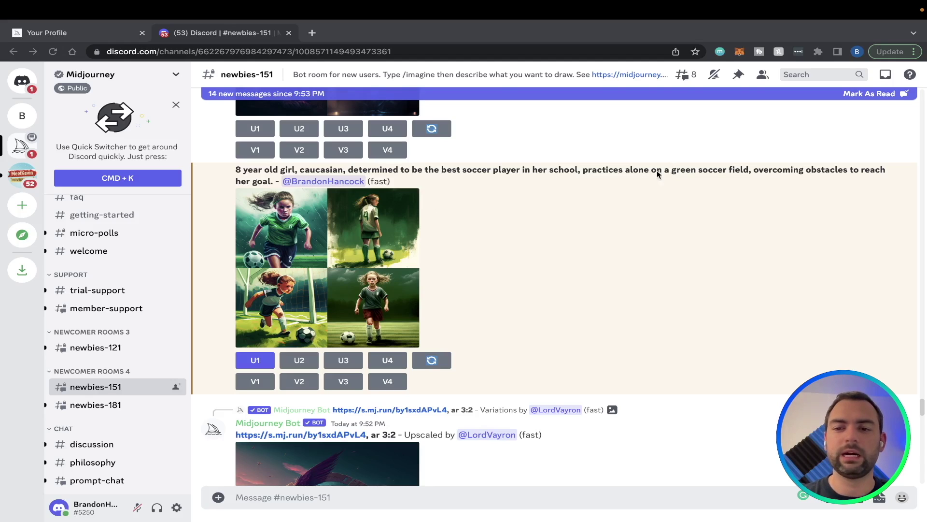
{"action": "left_click", "coordinate": [672, 172]}
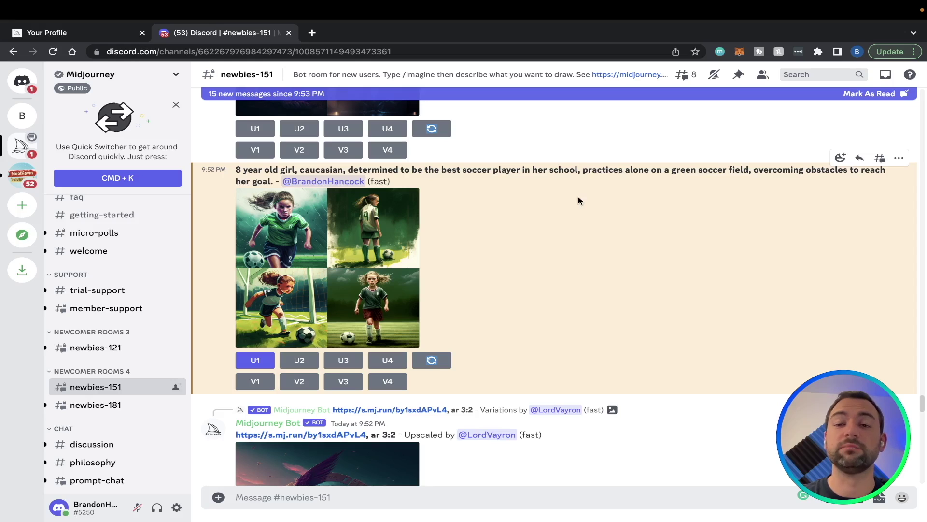
Preview the green-field grid enlarged, then scroll down to the upscaled image
{"action": "left_click", "coordinate": [291, 247]}
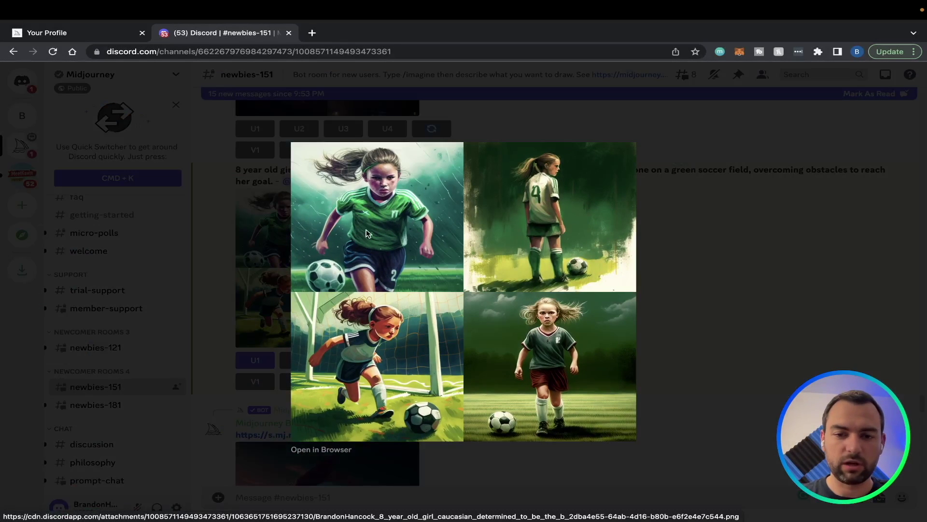
{"action": "left_click", "coordinate": [729, 249]}
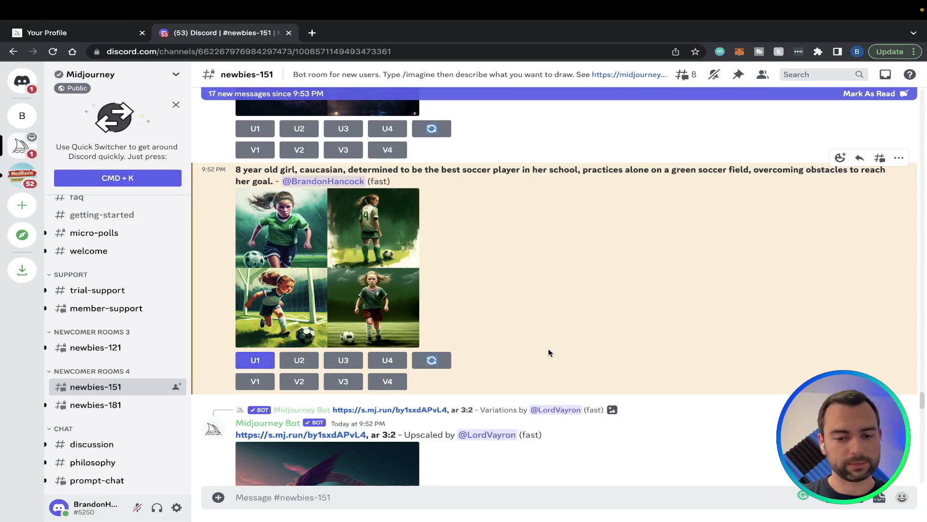
{"action": "scroll", "coordinate": [549, 353], "scroll_direction": "down", "scroll_amount": 9}
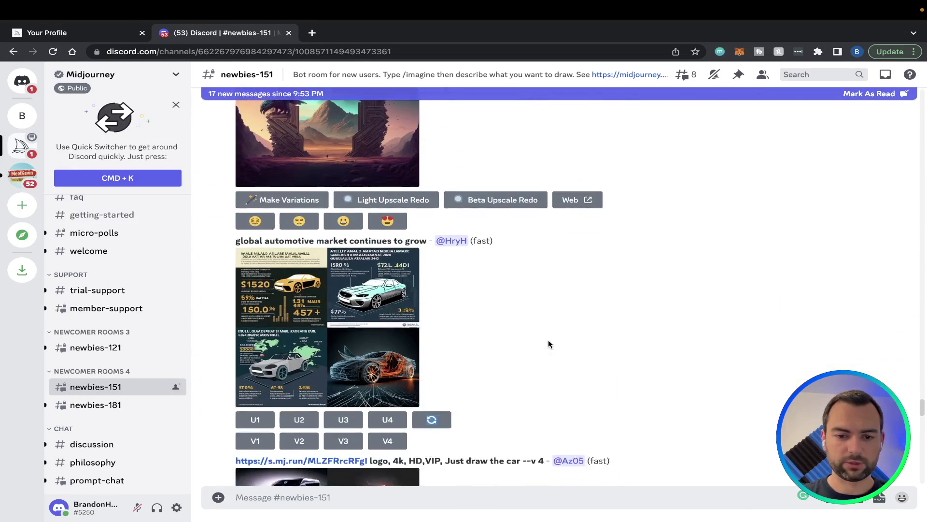
{"action": "scroll", "coordinate": [549, 340], "scroll_direction": "down", "scroll_amount": 12}
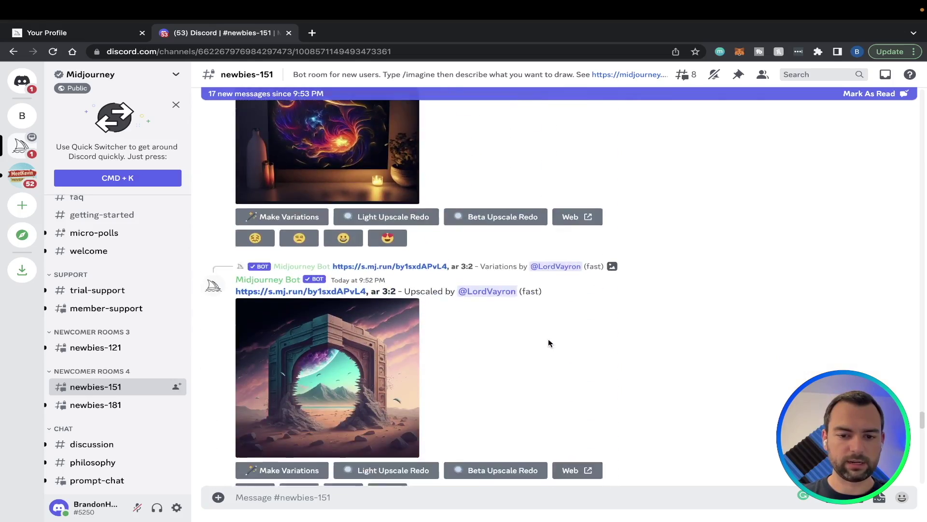
{"action": "scroll", "coordinate": [549, 341], "scroll_direction": "down", "scroll_amount": 10}
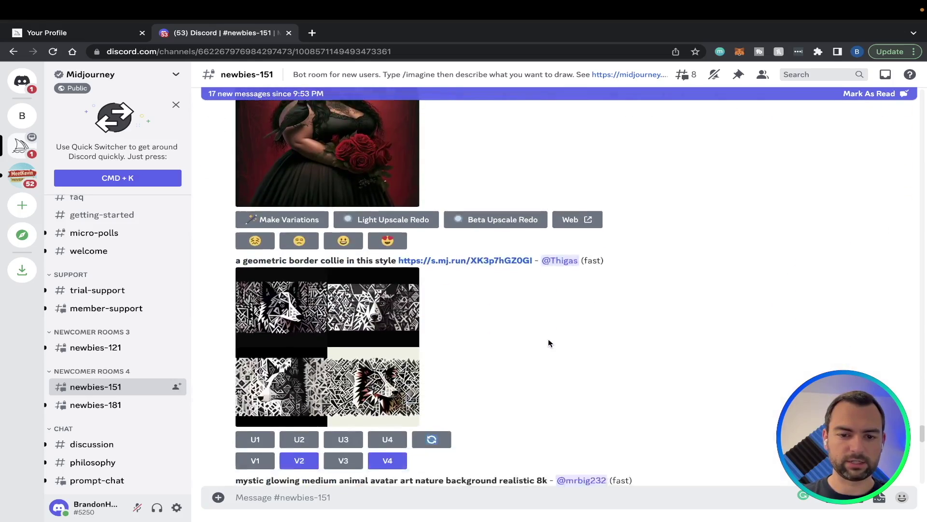
{"action": "scroll", "coordinate": [548, 341], "scroll_direction": "down", "scroll_amount": 10}
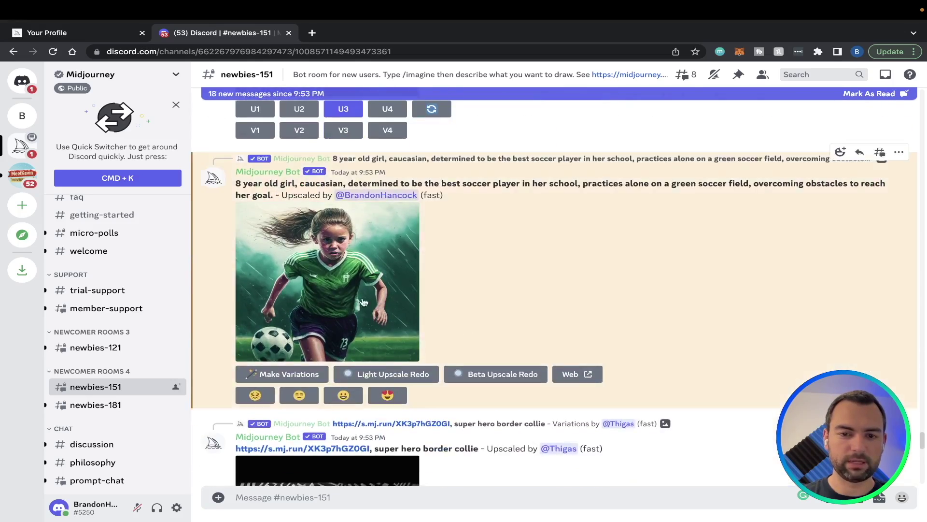
Save the enlarged upscaled image through Save Image As, named scene_1.png in Downloads
{"action": "left_click", "coordinate": [363, 302]}
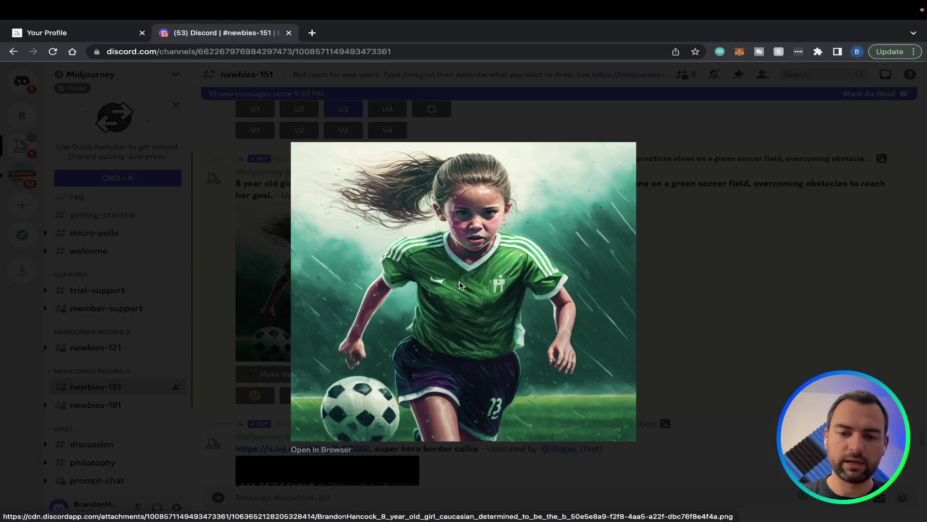
{"action": "right_click", "coordinate": [459, 282]}
{"action": "left_click", "coordinate": [479, 301]}
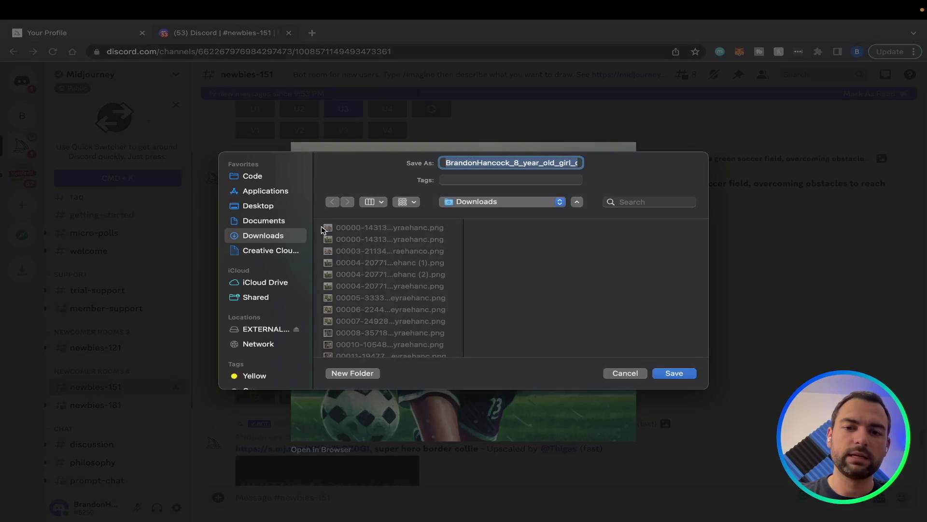
{"action": "key", "text": "Right"}
{"action": "key", "text": "alt+Left"}
{"action": "key", "text": "alt+Left"}
{"action": "key", "text": "alt+Left"}
{"action": "key", "text": "alt+Left"}
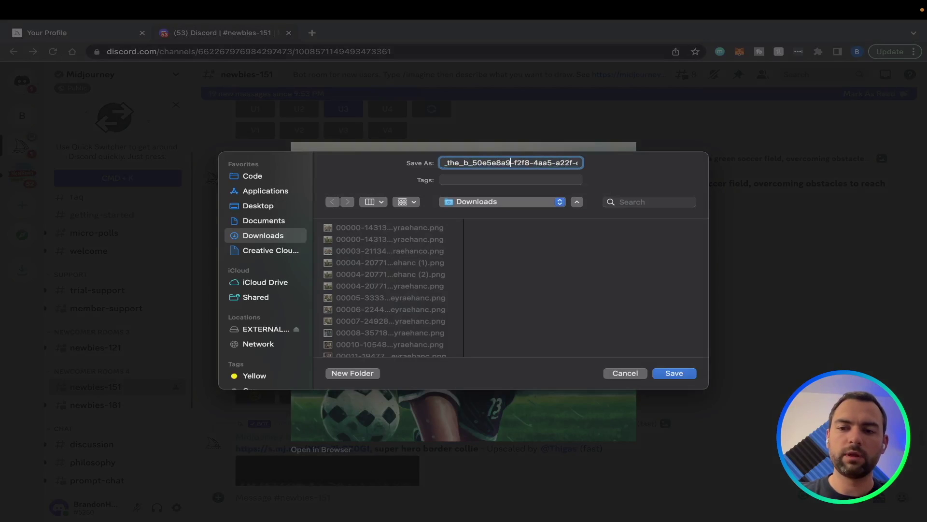
{"action": "key", "text": "Return"}
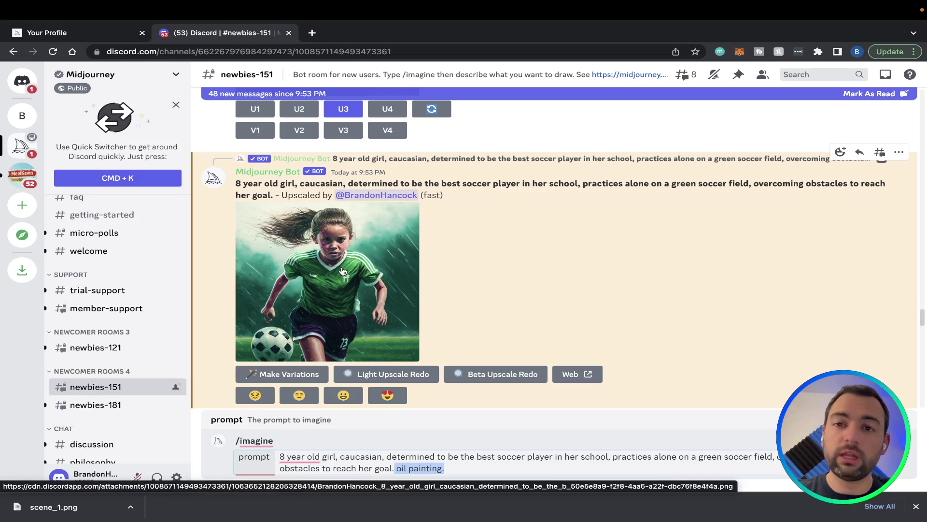
Open the upscaled image's Midjourney web job page, copy its image address, and return to Discord
{"action": "left_click", "coordinate": [570, 376]}
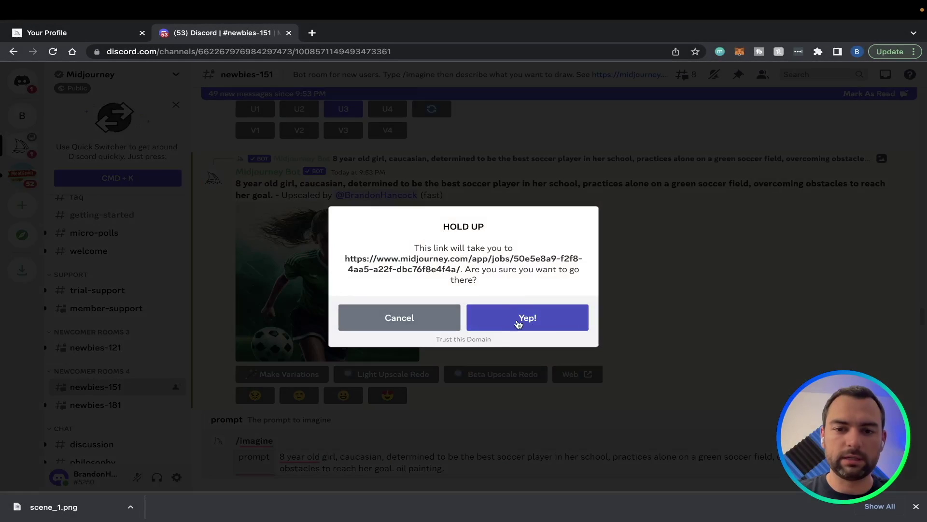
{"action": "left_click", "coordinate": [517, 320]}
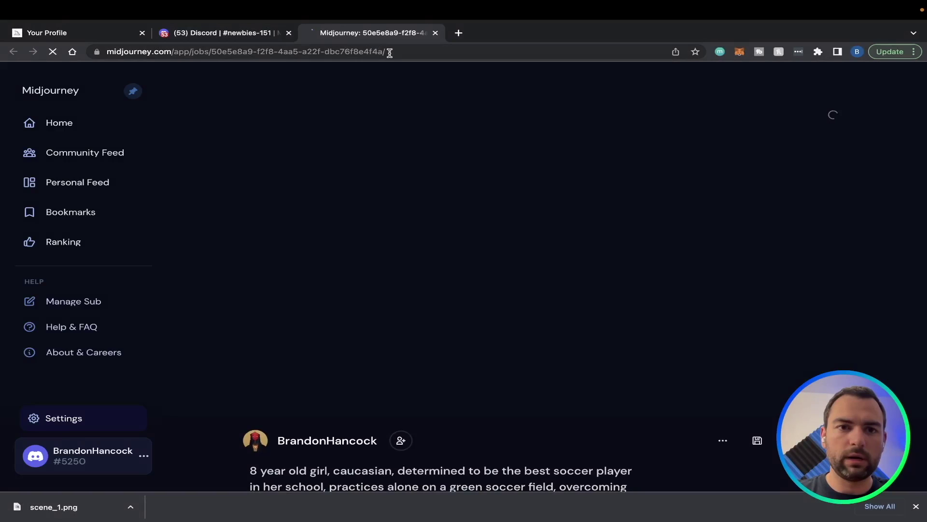
{"action": "right_click", "coordinate": [489, 177]}
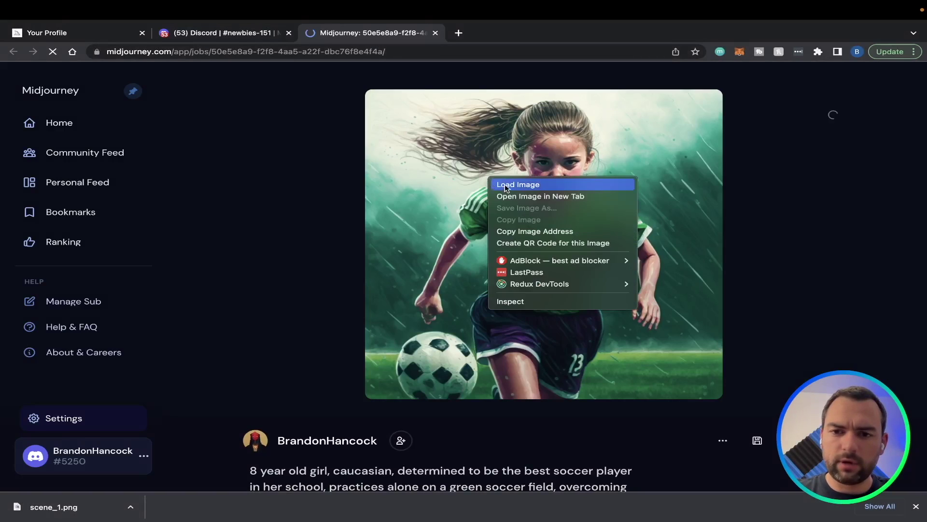
{"action": "right_click", "coordinate": [457, 198]}
{"action": "left_click", "coordinate": [531, 244]}
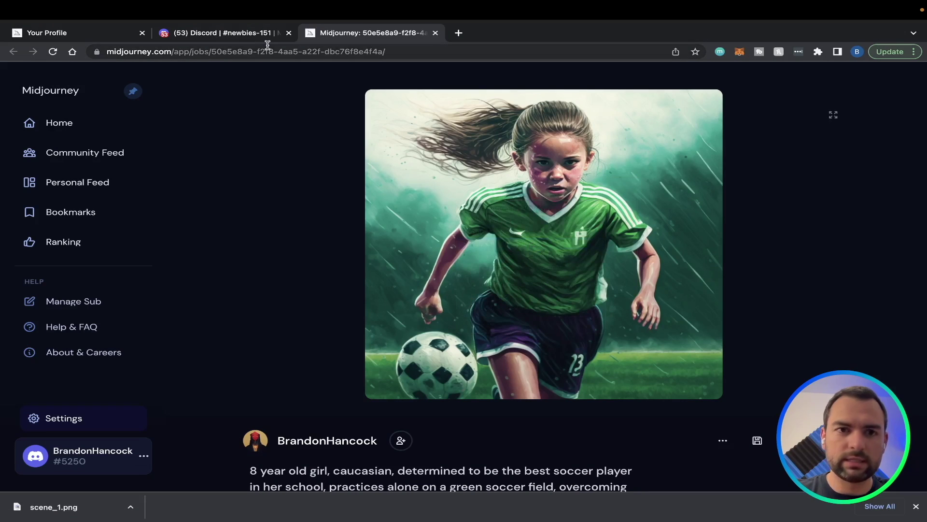
{"action": "left_click", "coordinate": [227, 32]}
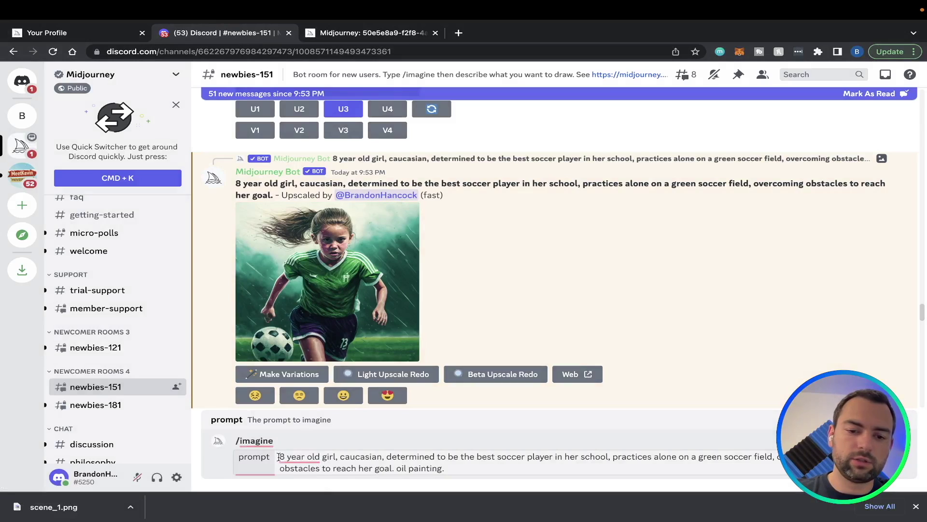
Replace the old prompt with the image URL plus '8 year … girl soccer player' text and submit it
{"action": "left_click_drag", "start_coordinate": [279, 457], "coordinate": [464, 464]}
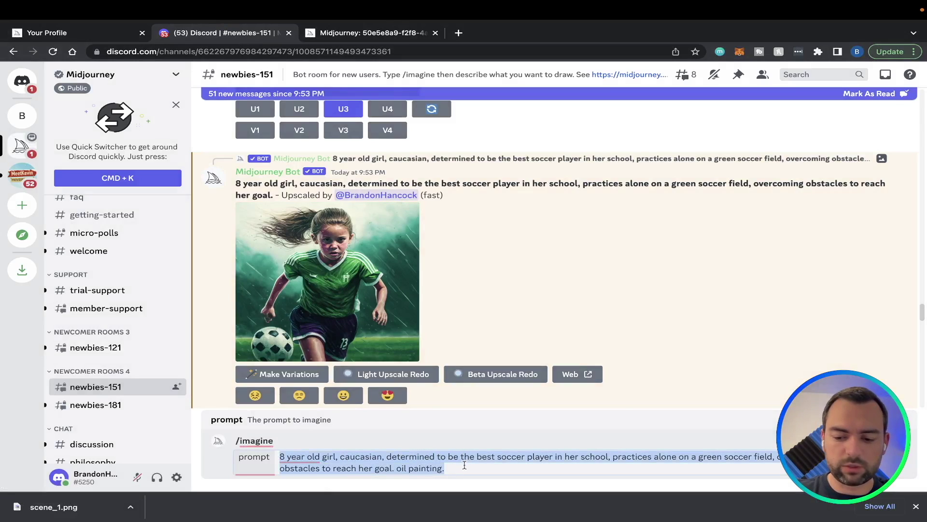
{"action": "key", "text": "super+v"}
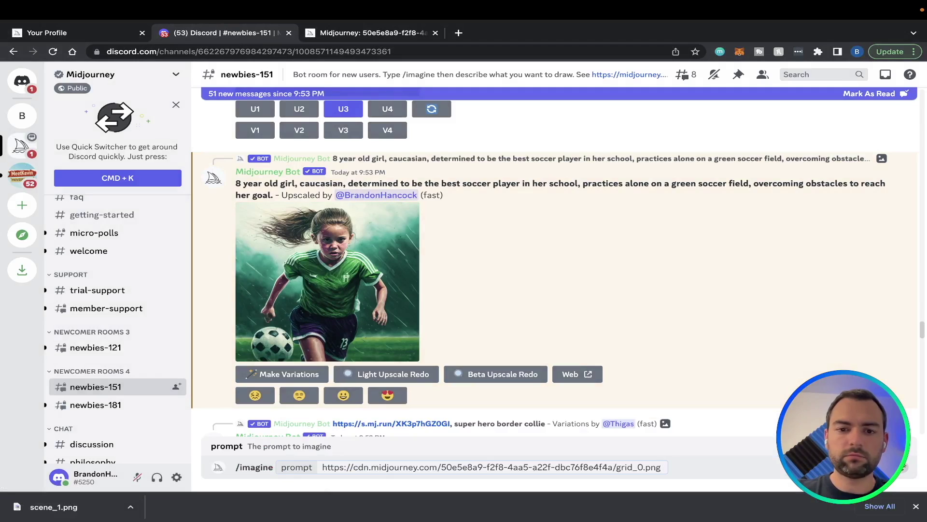
{"action": "type", "text": "8 year old"}
{"action": "type", "text": "gir"}
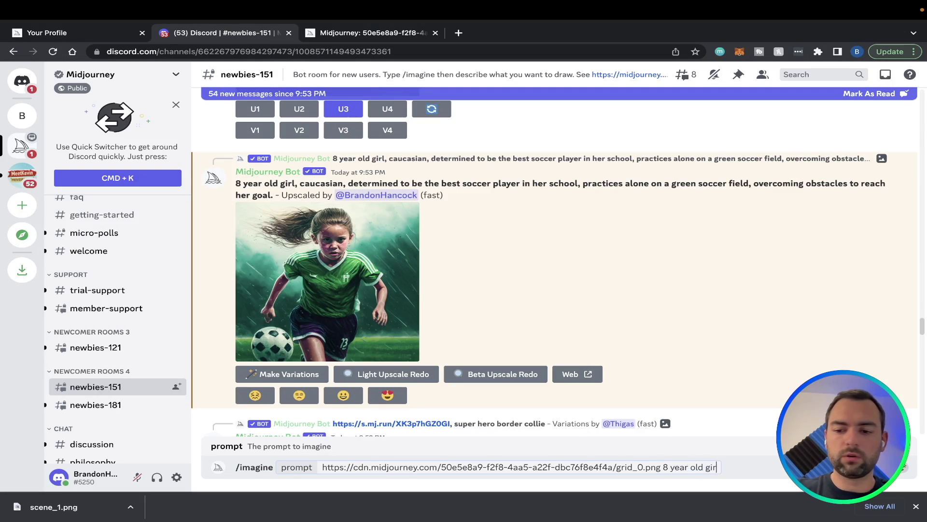
{"action": "type", "text": "l soccer player s"}
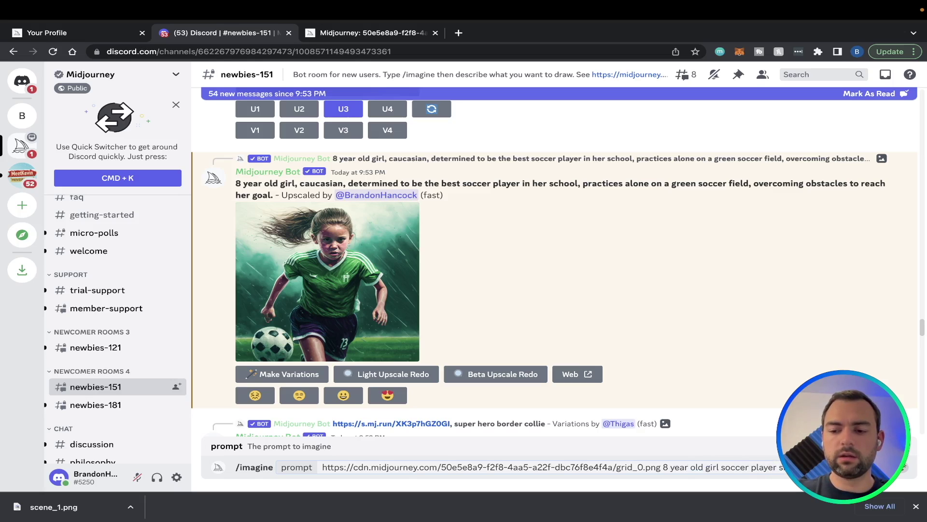
{"action": "key", "text": "Return"}
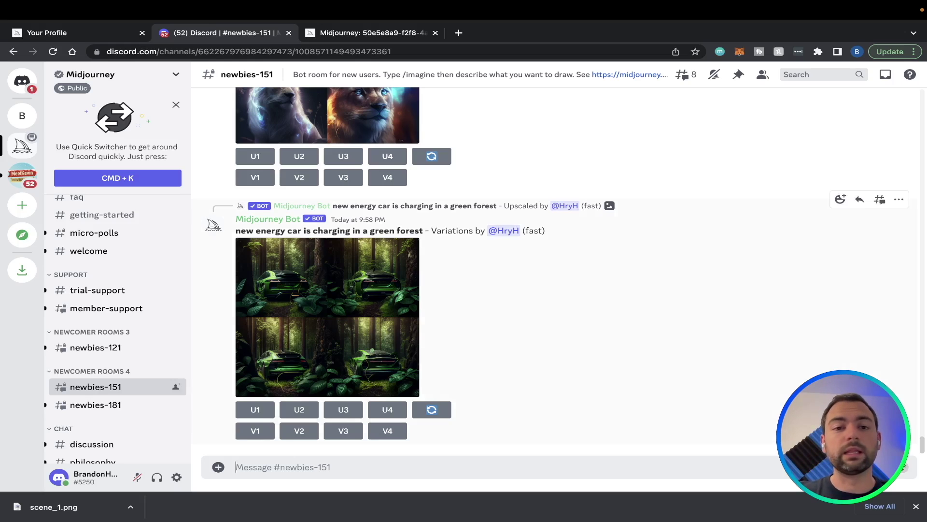
{"action": "scroll", "coordinate": [710, 261], "scroll_direction": "up", "scroll_amount": 4}
{"action": "scroll", "coordinate": [710, 261], "scroll_direction": "down", "scroll_amount": 4}
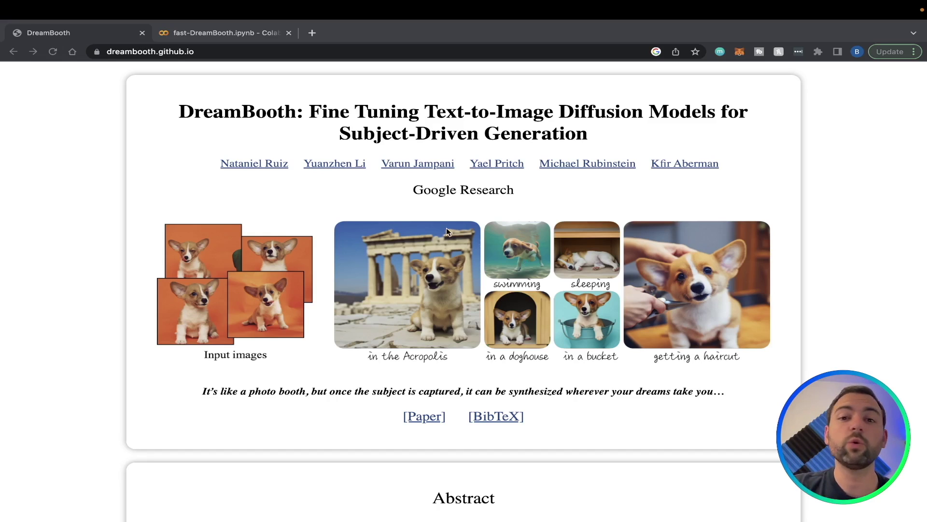
Switch to the fast-DreamBooth.ipynb Colab notebook tab
{"action": "left_click", "coordinate": [220, 32]}
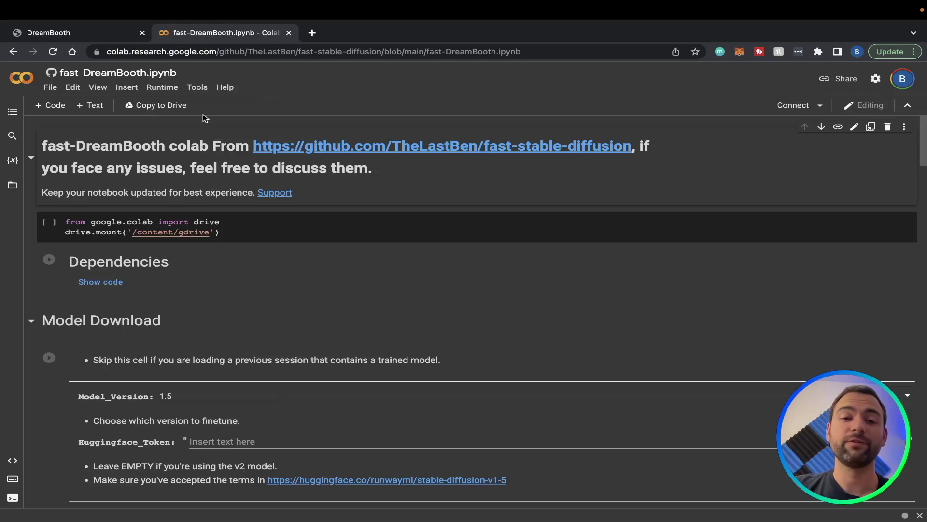
Save a copy of the notebook to Drive, close the original, and run the Drive mount cell
{"action": "left_click", "coordinate": [167, 108]}
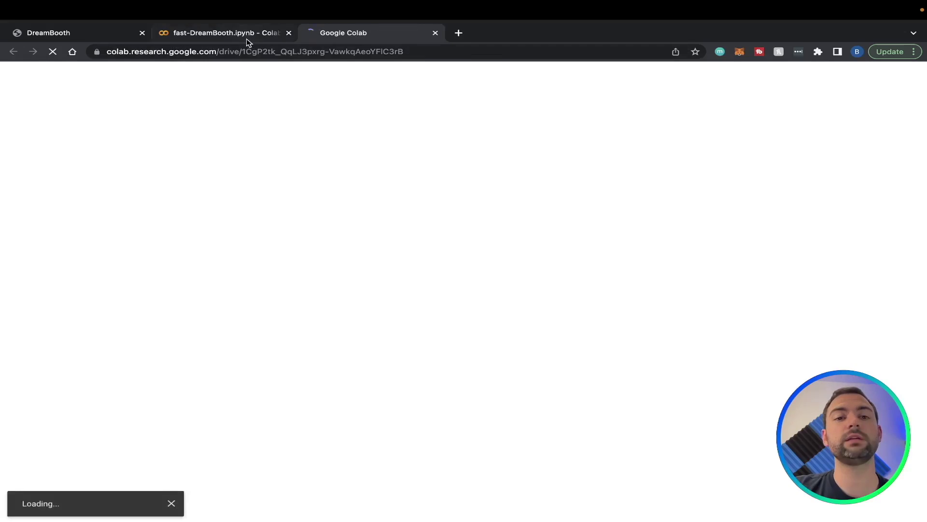
{"action": "left_click", "coordinate": [246, 37]}
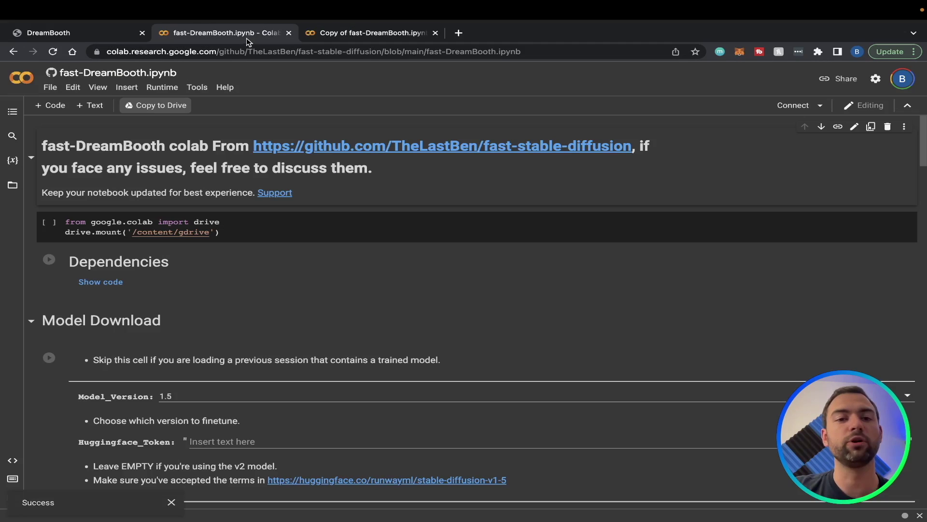
{"action": "left_click", "coordinate": [289, 48]}
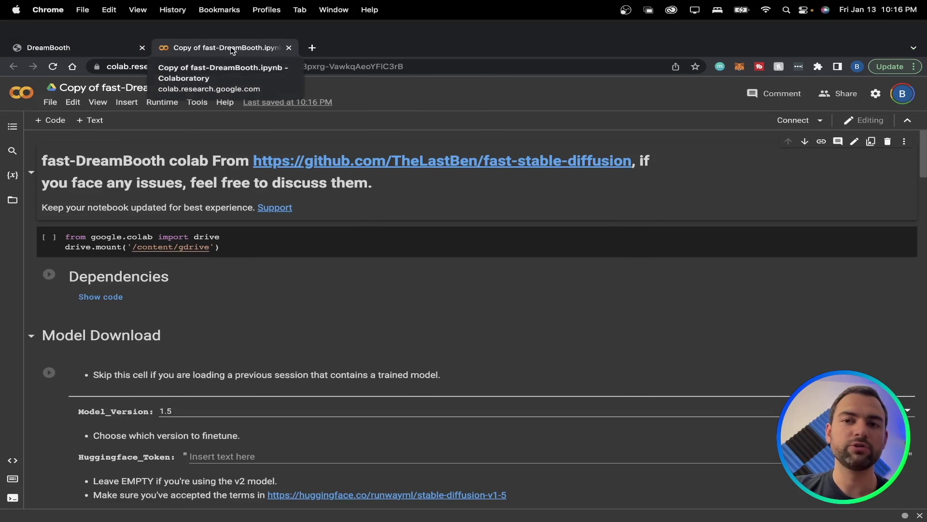
{"action": "scroll", "coordinate": [205, 130], "scroll_direction": "down", "scroll_amount": 1}
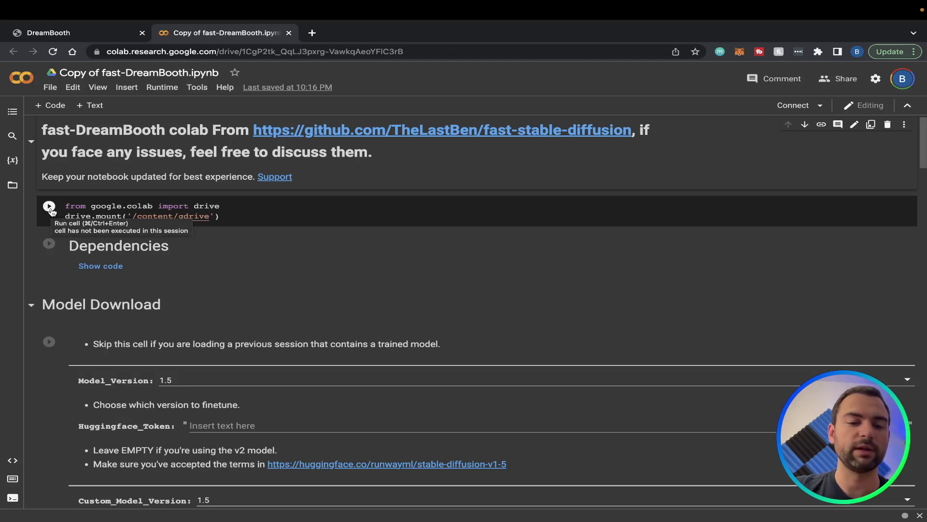
{"action": "left_click", "coordinate": [49, 207]}
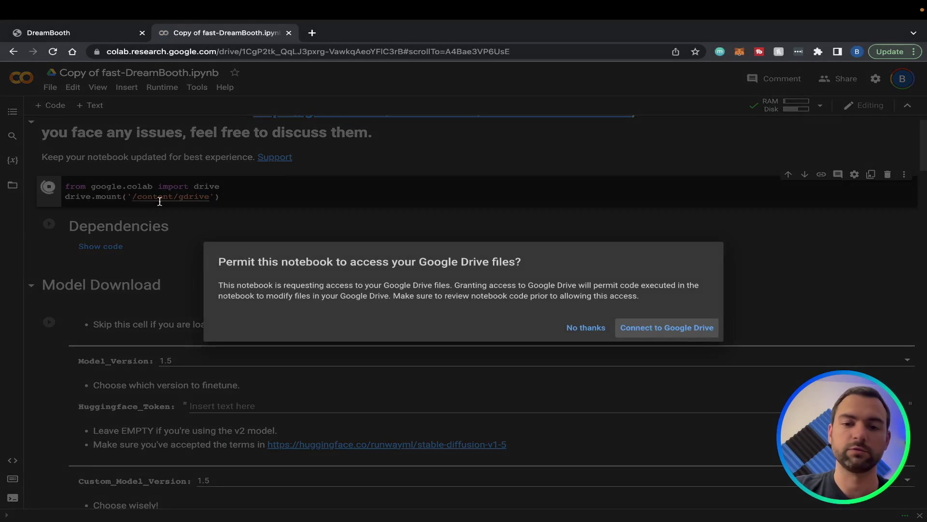
Connect to Google Drive with the signed-in account and allow access, mounting it at /content/gdrive
{"action": "left_click", "coordinate": [676, 330]}
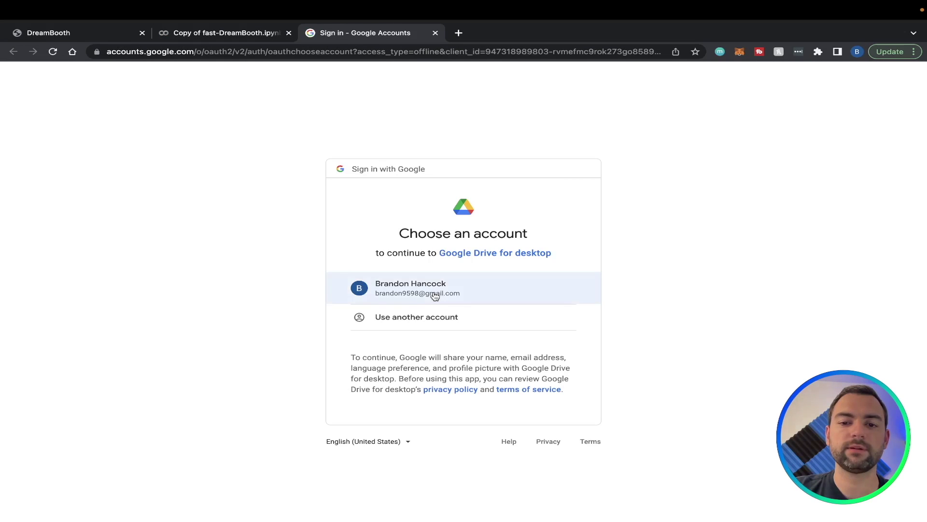
{"action": "left_click", "coordinate": [434, 296]}
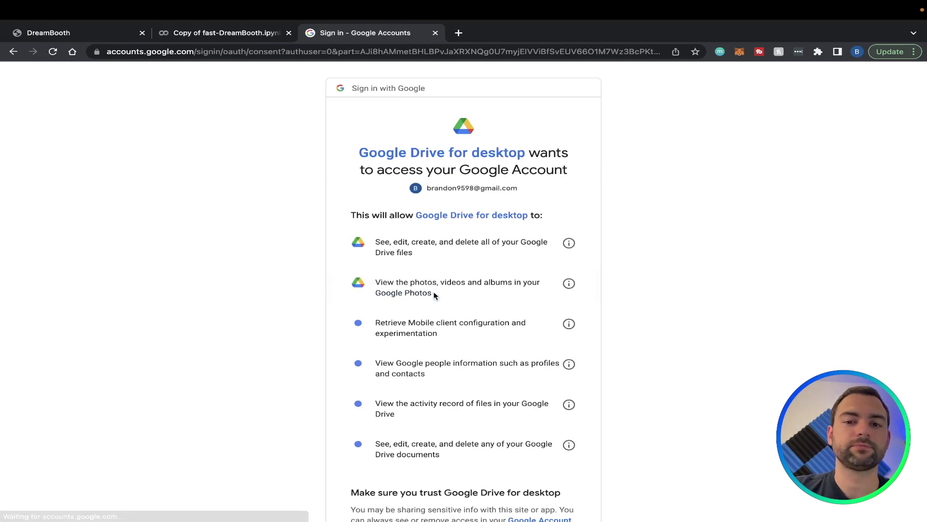
{"action": "scroll", "coordinate": [434, 296], "scroll_direction": "down", "scroll_amount": 1}
{"action": "scroll", "coordinate": [518, 465], "scroll_direction": "down", "scroll_amount": 3}
{"action": "left_click", "coordinate": [522, 451]}
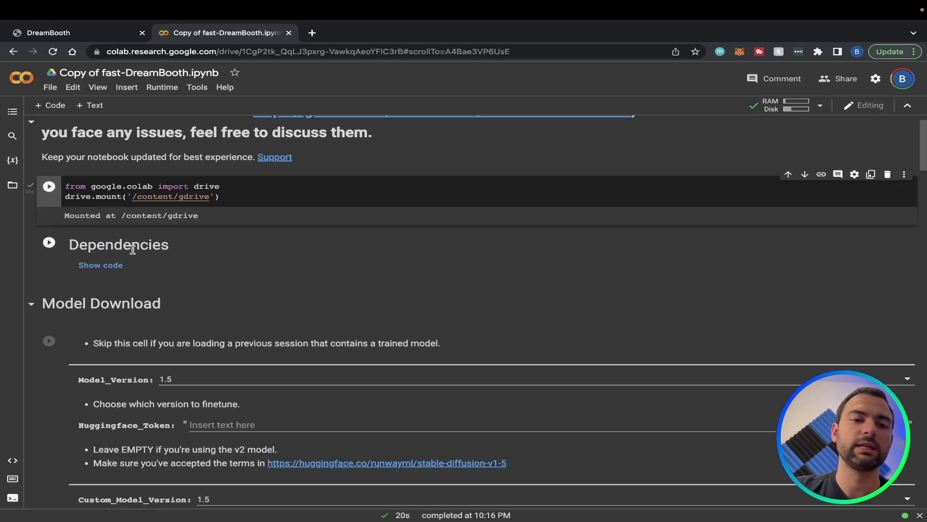
Run the Dependencies cell until it reports 'Done, proceed', then move to the Model Download cell
{"action": "left_click", "coordinate": [49, 244]}
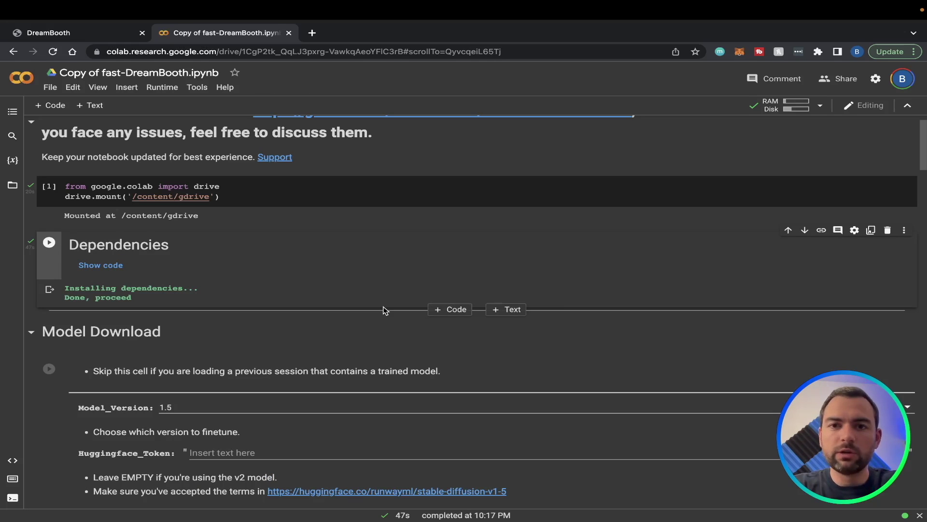
{"action": "scroll", "coordinate": [384, 310], "scroll_direction": "down", "scroll_amount": 3}
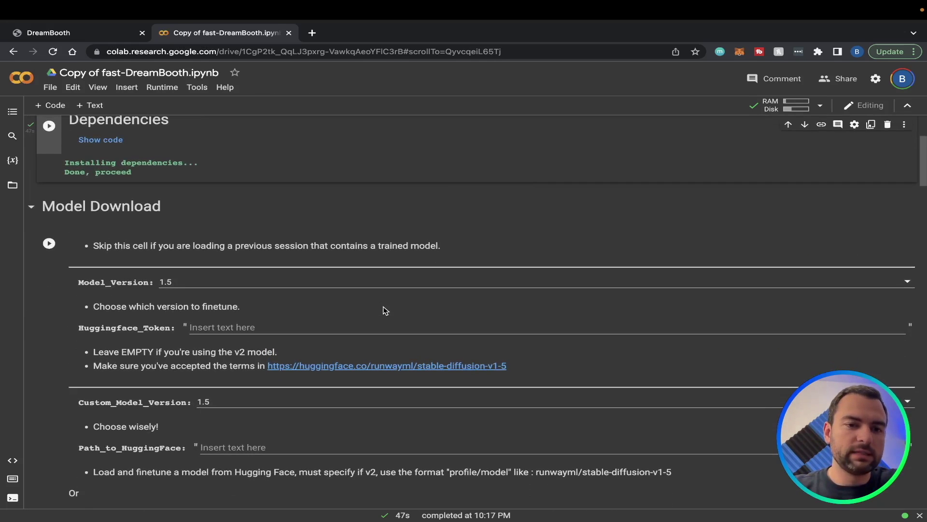
{"action": "scroll", "coordinate": [385, 310], "scroll_direction": "down", "scroll_amount": 1}
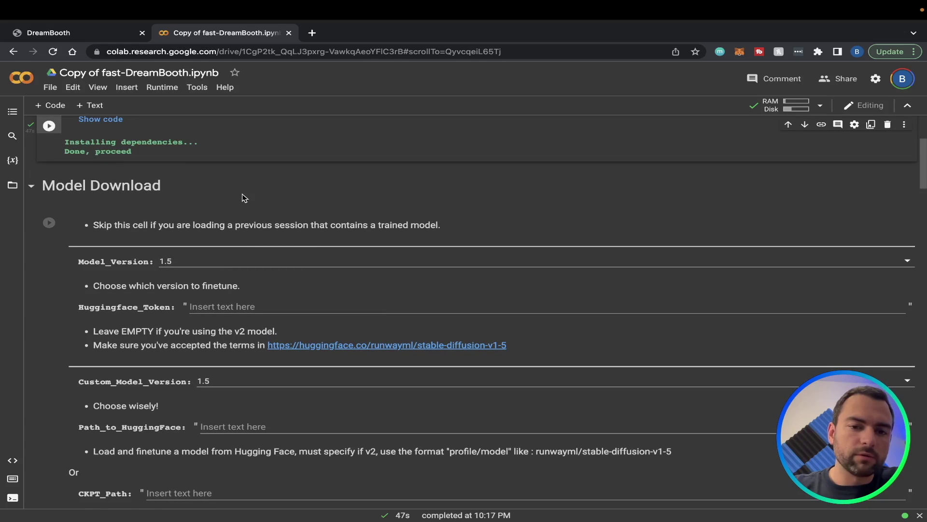
{"action": "scroll", "coordinate": [244, 196], "scroll_direction": "down", "scroll_amount": 1}
{"action": "left_click", "coordinate": [87, 201]}
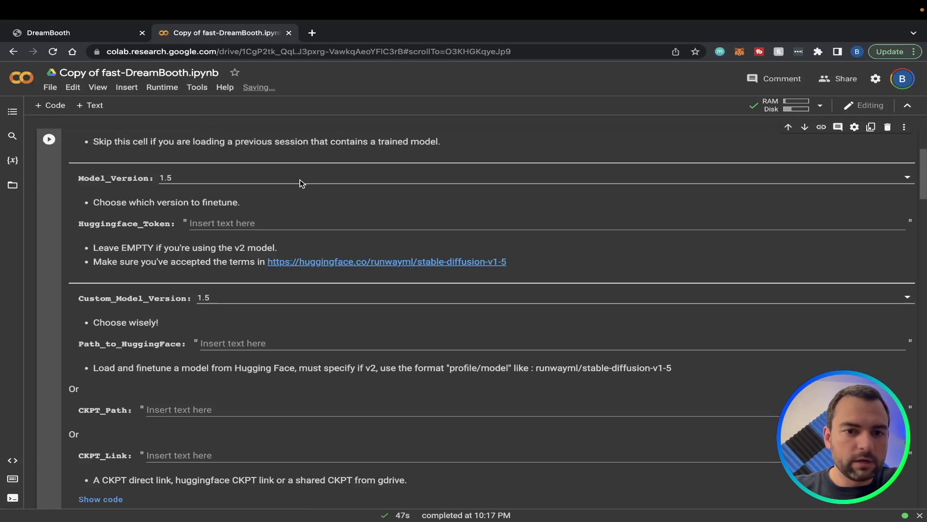
{"action": "scroll", "coordinate": [183, 202], "scroll_direction": "up", "scroll_amount": 1}
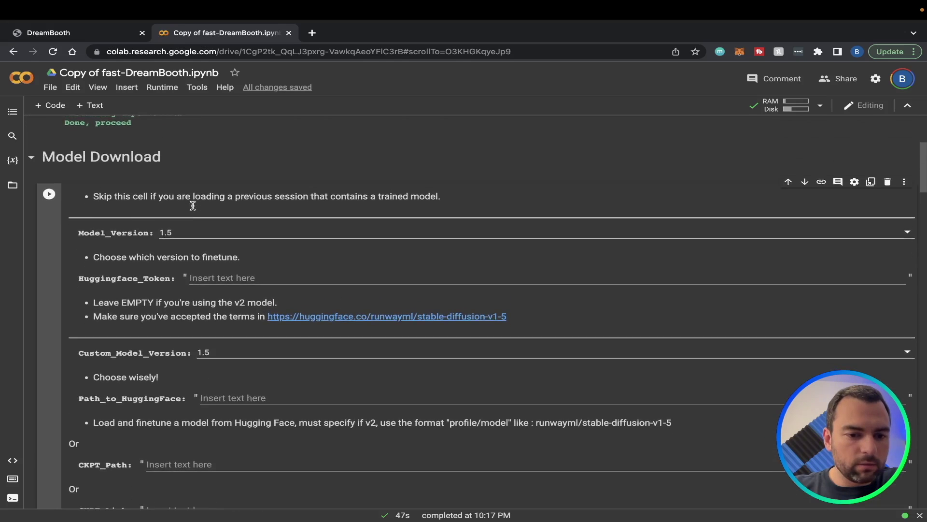
{"action": "scroll", "coordinate": [193, 203], "scroll_direction": "down", "scroll_amount": 1}
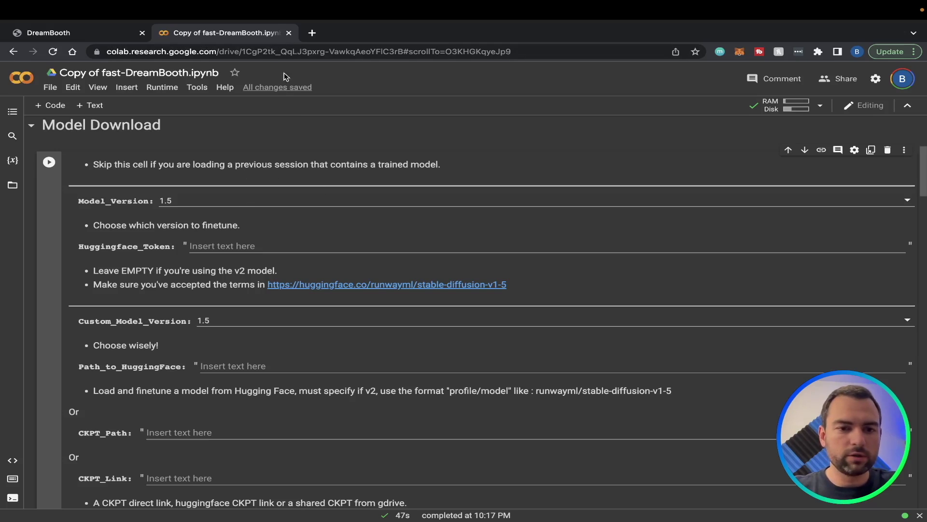
Copy the read access token from Hugging Face Settings > Access Tokens and return to Colab
{"action": "left_click", "coordinate": [312, 32]}
{"action": "type", "text": "hugging"}
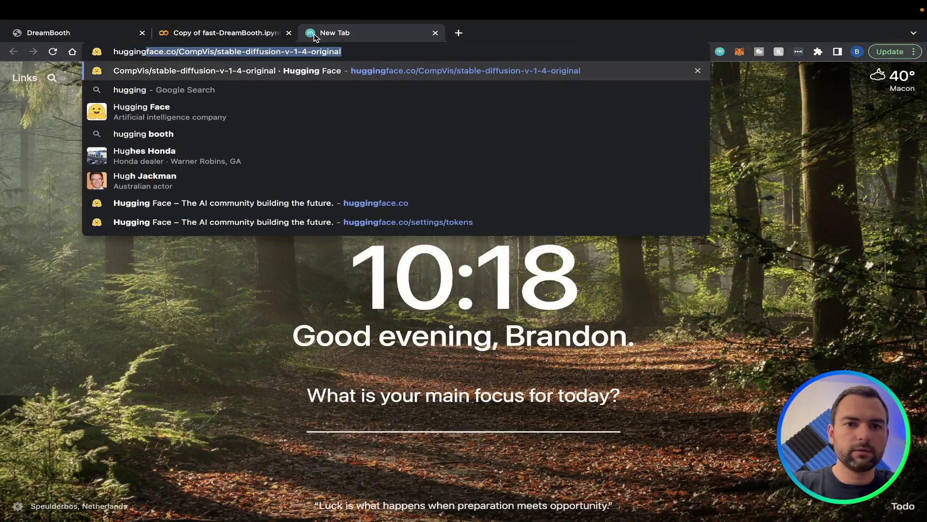
{"action": "key", "text": "Return"}
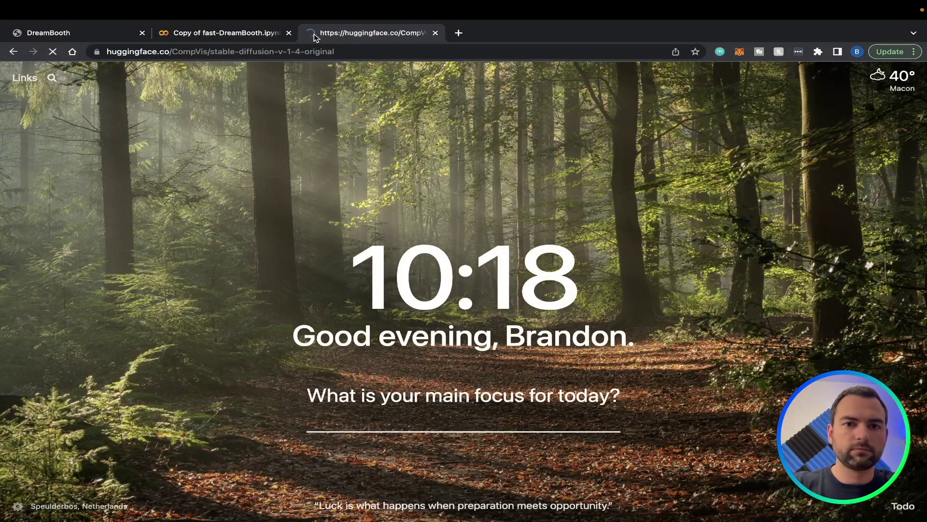
{"action": "left_click", "coordinate": [840, 78]}
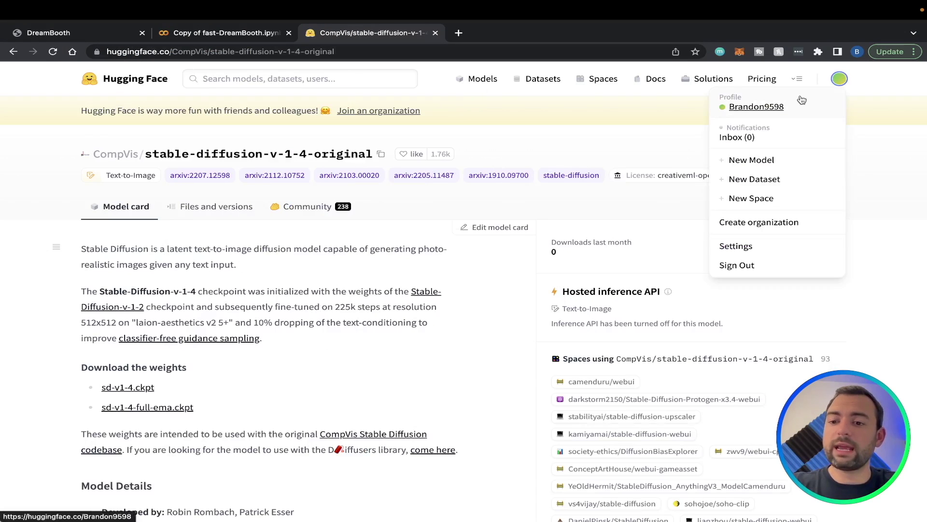
{"action": "left_click", "coordinate": [762, 108]}
{"action": "left_click", "coordinate": [736, 247]}
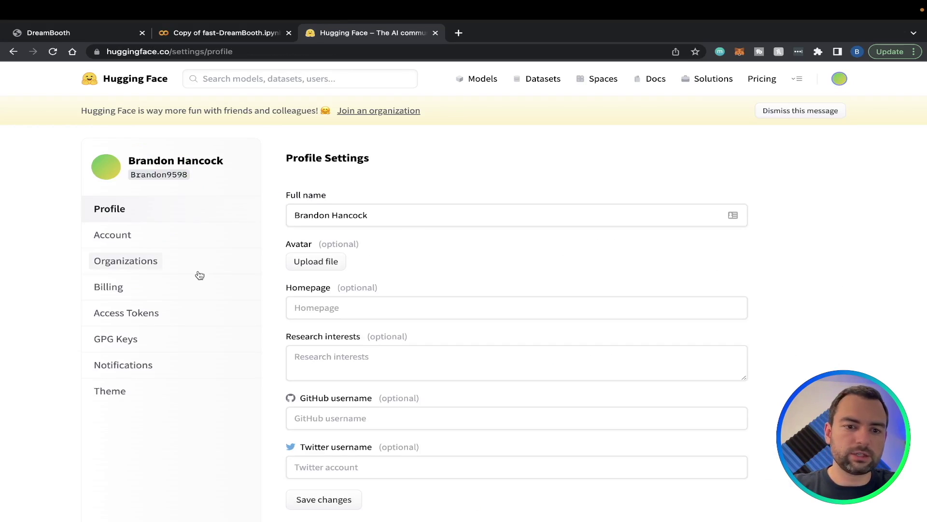
{"action": "left_click", "coordinate": [128, 317]}
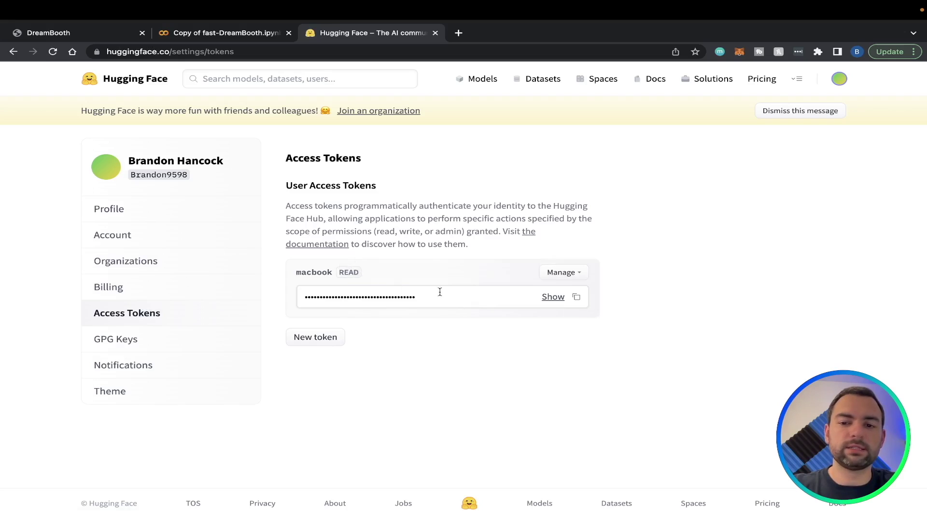
{"action": "left_click", "coordinate": [577, 297]}
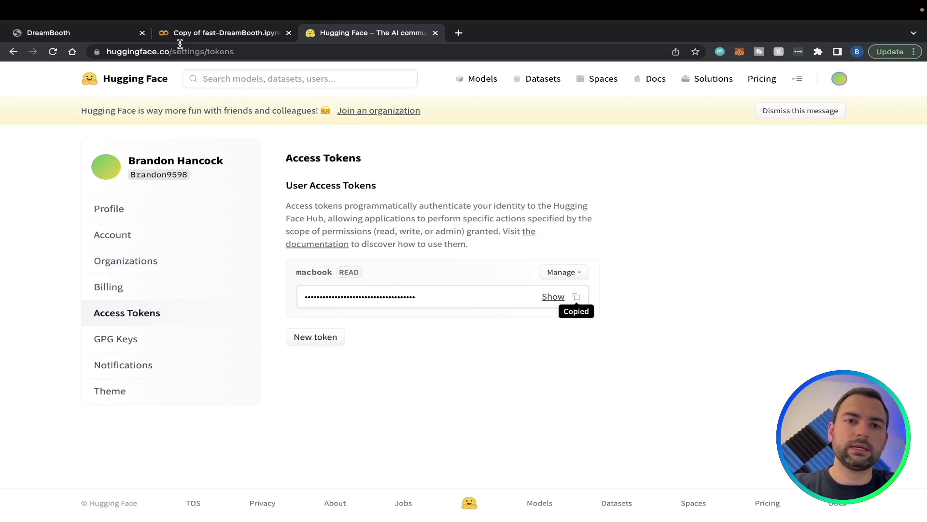
{"action": "left_click", "coordinate": [191, 33]}
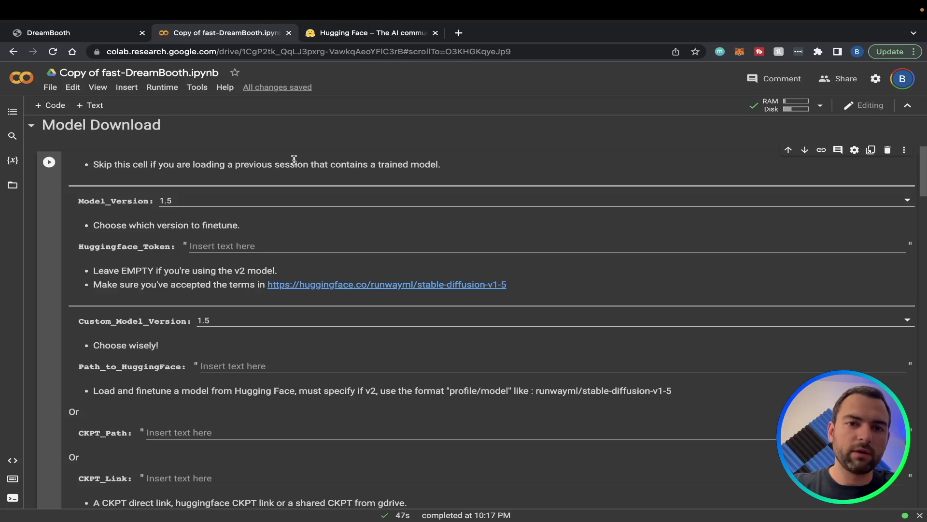
Insert the Hugging Face token in Huggingface_Token and download the Stable Diffusion 1.5 model until DONE
{"action": "scroll", "coordinate": [279, 366], "scroll_direction": "down", "scroll_amount": 1}
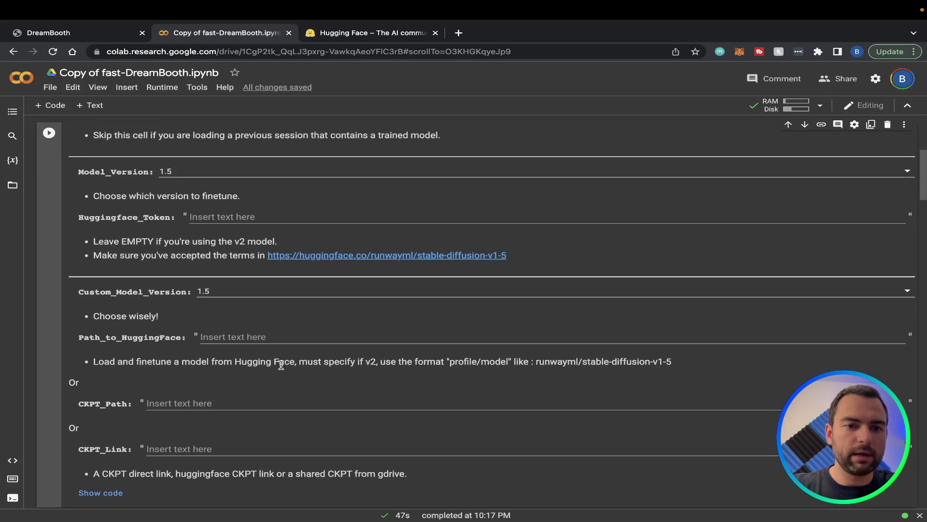
{"action": "left_click", "coordinate": [275, 217]}
{"action": "scroll", "coordinate": [275, 215], "scroll_direction": "down", "scroll_amount": 4}
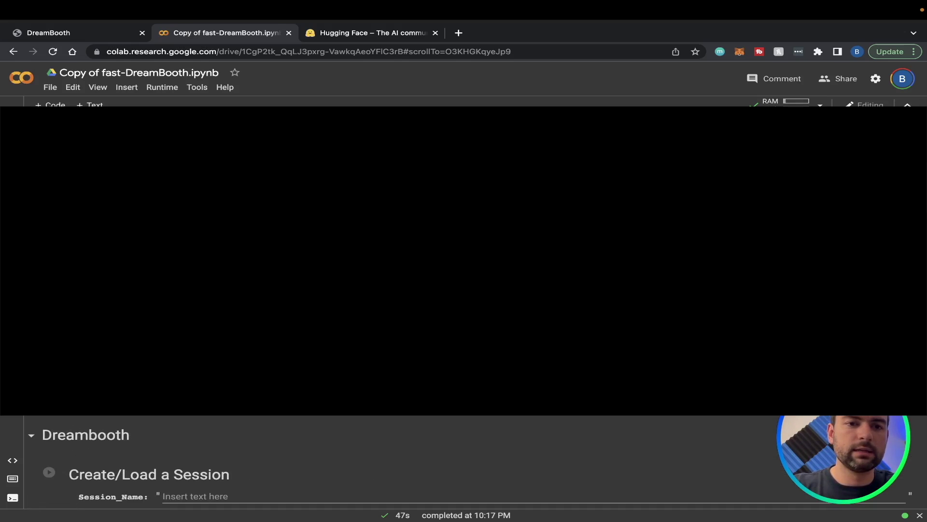
{"action": "scroll", "coordinate": [463, 461], "scroll_direction": "down", "scroll_amount": 1}
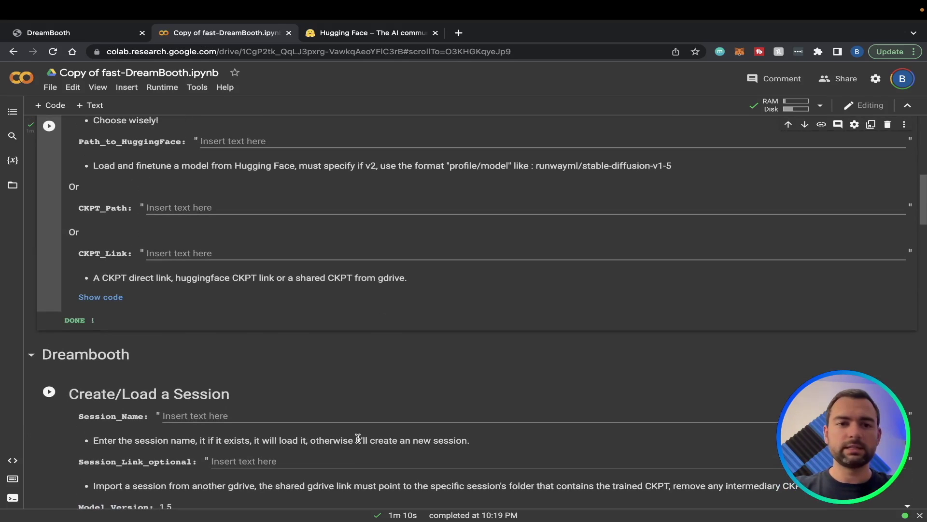
{"action": "scroll", "coordinate": [357, 437], "scroll_direction": "down", "scroll_amount": 4}
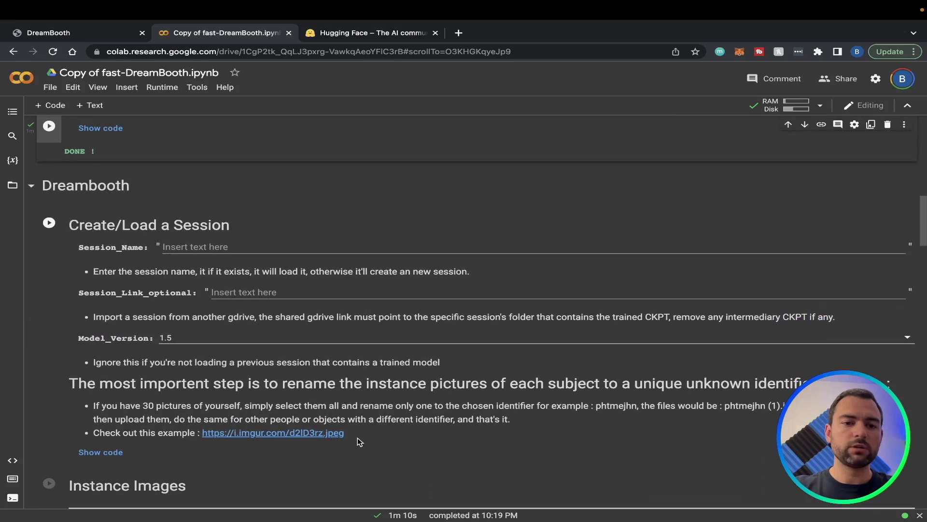
{"action": "scroll", "coordinate": [289, 285], "scroll_direction": "down", "scroll_amount": 1}
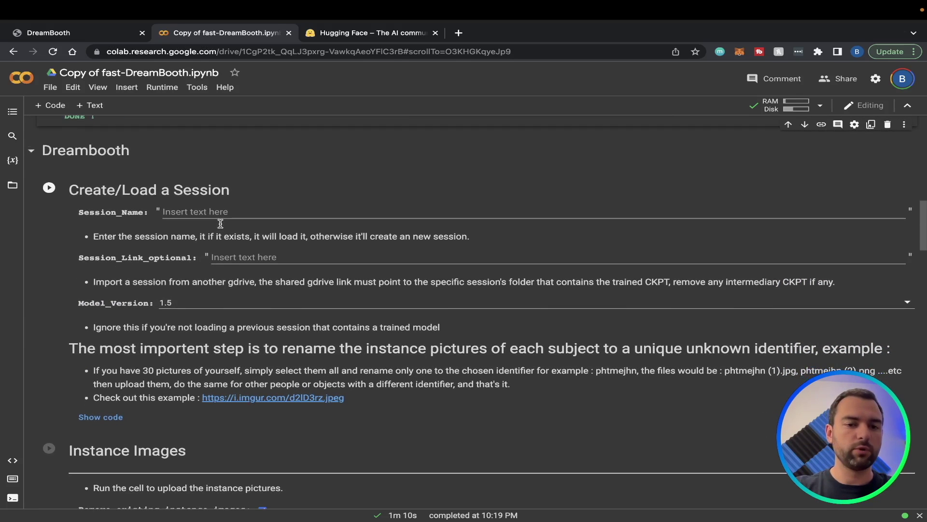
{"action": "scroll", "coordinate": [220, 224], "scroll_direction": "down", "scroll_amount": 1}
Enter the girl's name as Session_Name and run Create/Load a Session to create the session
{"action": "left_click", "coordinate": [229, 201]}
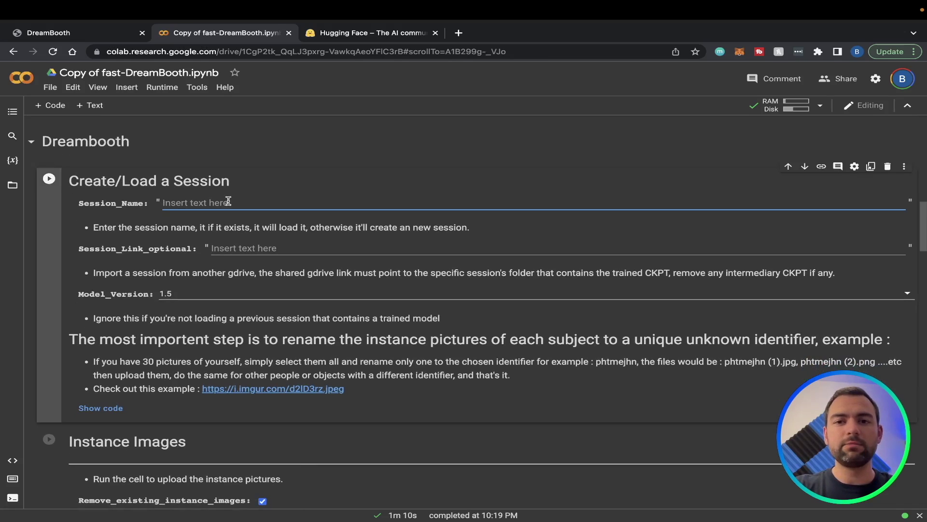
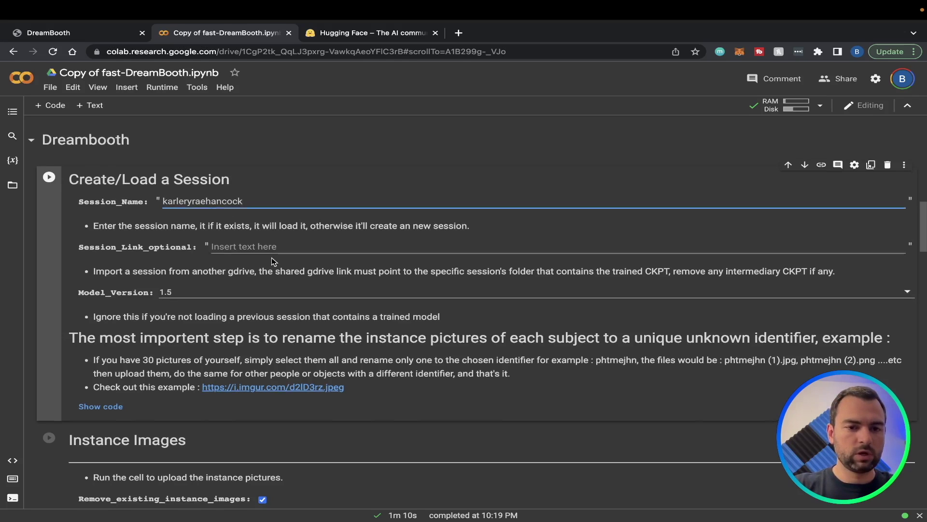
{"action": "scroll", "coordinate": [273, 261], "scroll_direction": "down", "scroll_amount": 1}
{"action": "scroll", "coordinate": [217, 241], "scroll_direction": "up", "scroll_amount": 1}
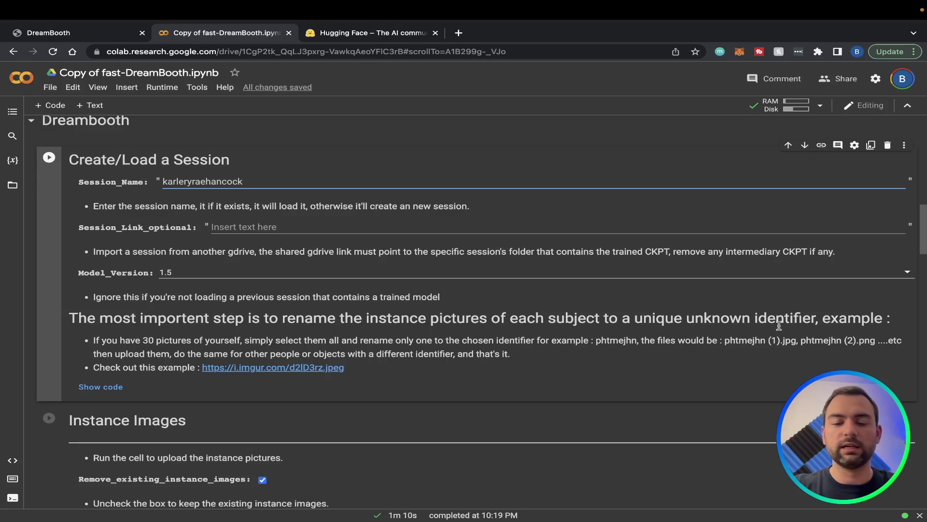
{"action": "key", "text": "ctrl+Return"}
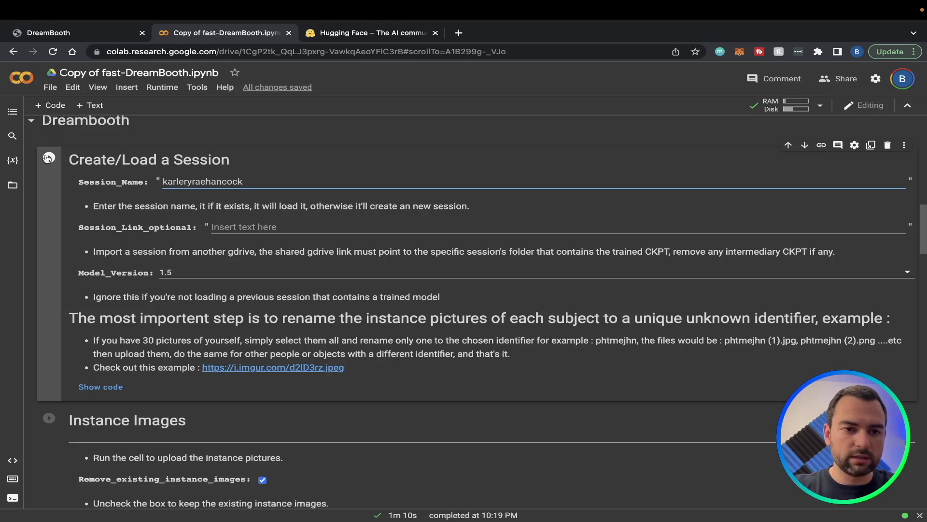
{"action": "scroll", "coordinate": [182, 241], "scroll_direction": "down", "scroll_amount": 2}
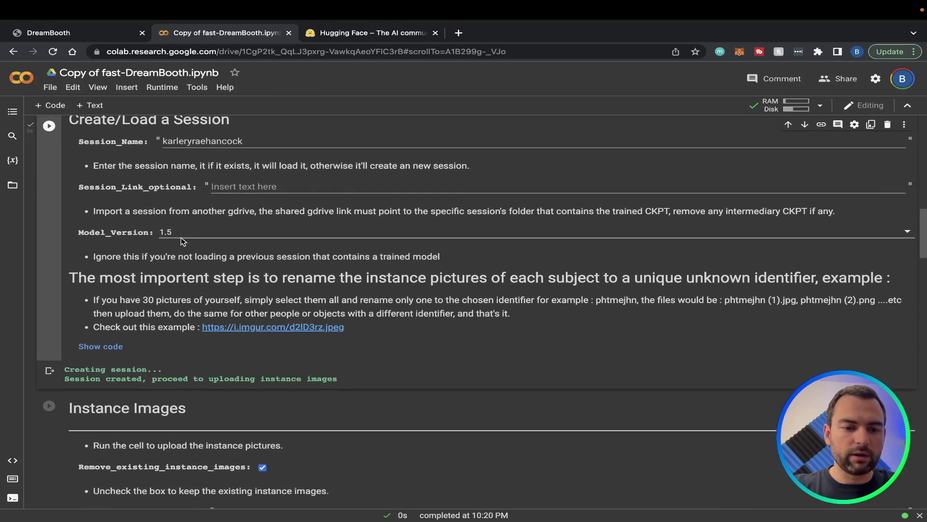
{"action": "scroll", "coordinate": [181, 328], "scroll_direction": "down", "scroll_amount": 1}
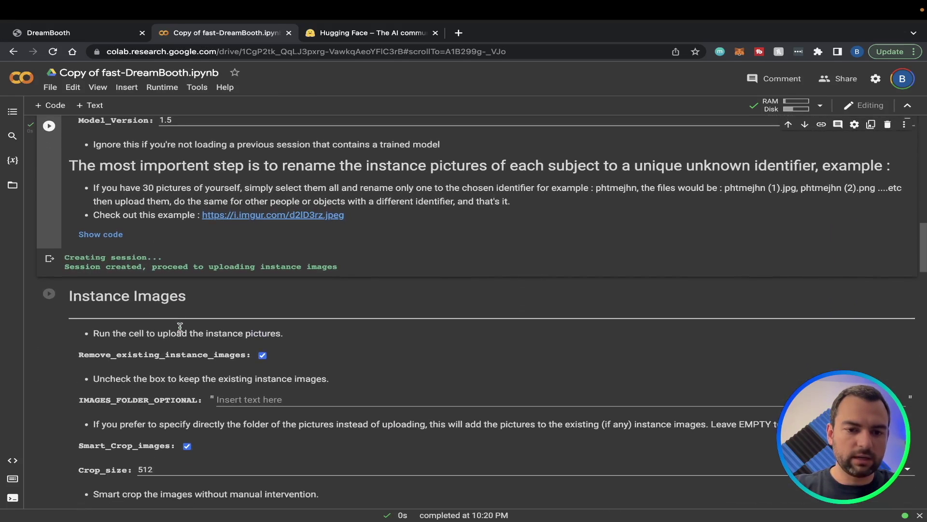
{"action": "scroll", "coordinate": [186, 372], "scroll_direction": "down", "scroll_amount": 1}
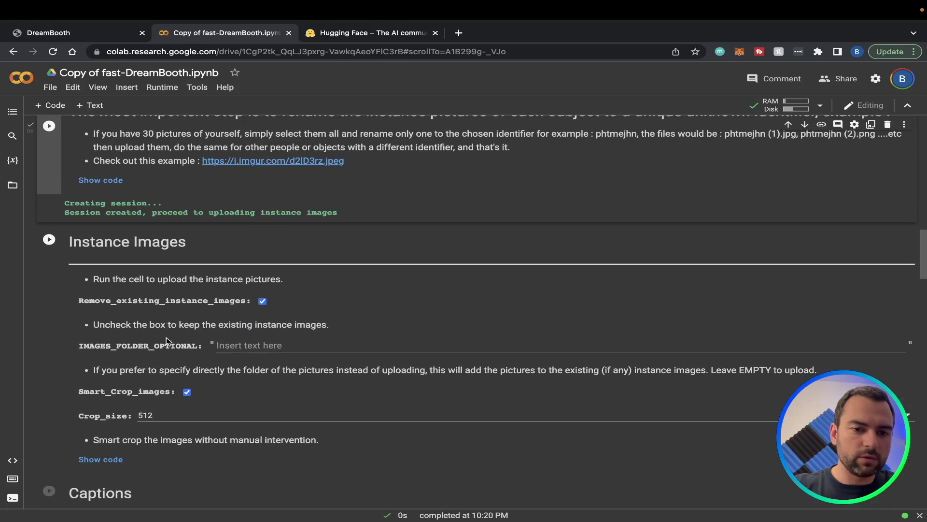
{"action": "scroll", "coordinate": [241, 345], "scroll_direction": "down", "scroll_amount": 2}
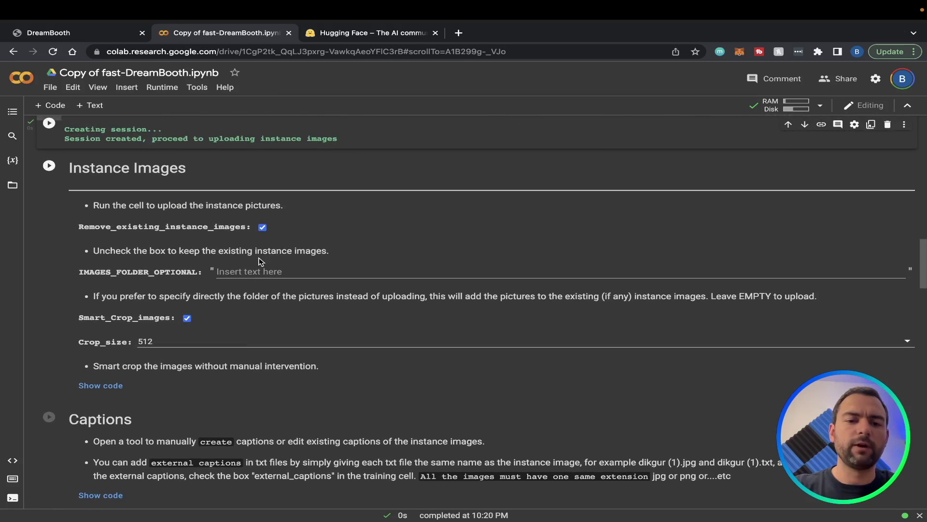
Check the girl's photo folder path under My Drive > sd in Google Drive
{"action": "left_click", "coordinate": [297, 274]}
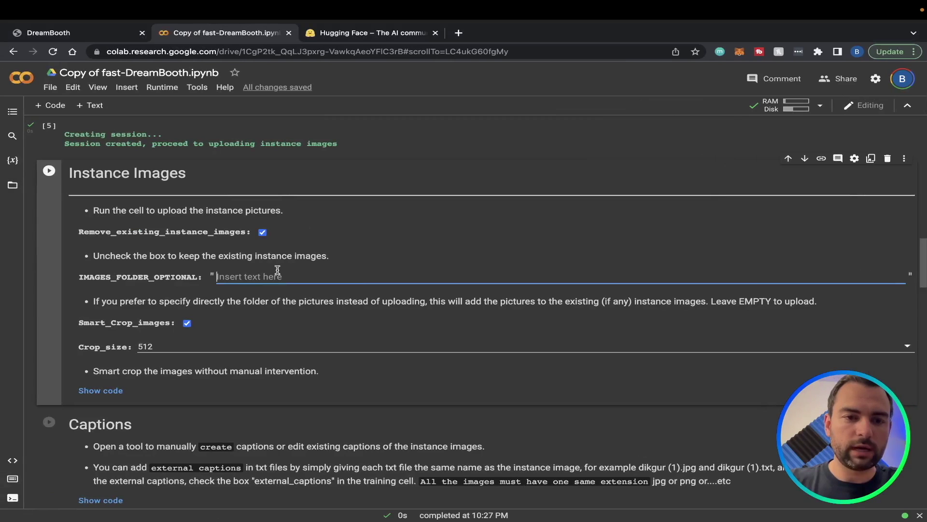
Paste the '/content/gdrive' mount path from the first cell into IMAGES_FOLDER_OPTIONAL
{"action": "scroll", "coordinate": [278, 270], "scroll_direction": "up", "scroll_amount": 20}
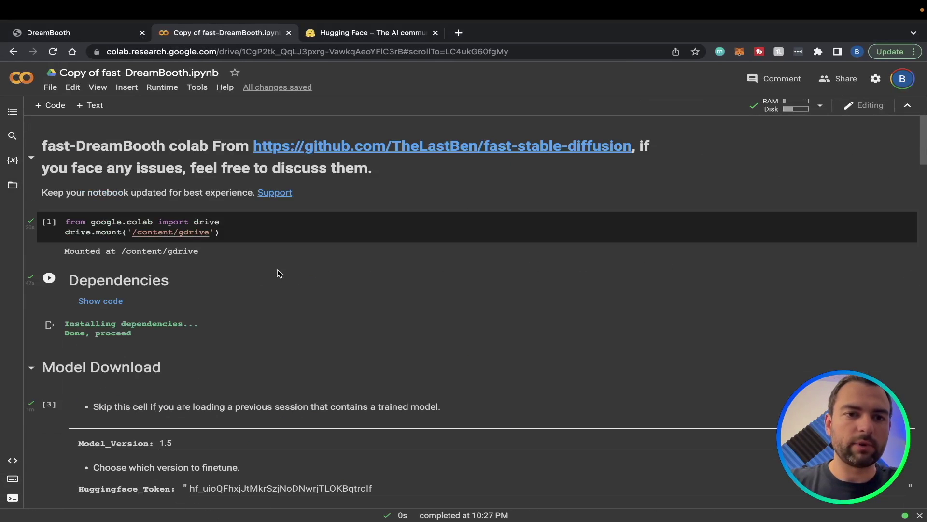
{"action": "left_click", "coordinate": [208, 232]}
{"action": "scroll", "coordinate": [243, 259], "scroll_direction": "down", "scroll_amount": 20}
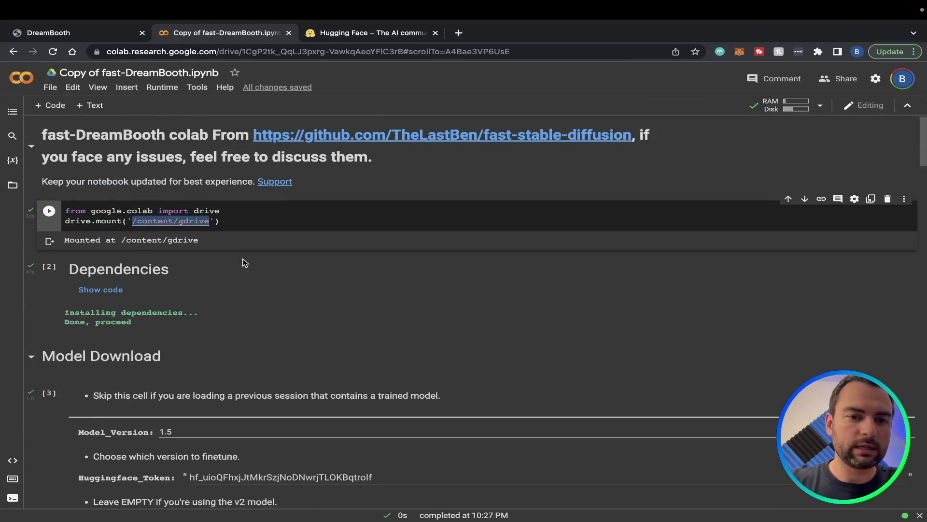
{"action": "scroll", "coordinate": [243, 259], "scroll_direction": "up", "scroll_amount": 10}
{"action": "left_click", "coordinate": [261, 292]}
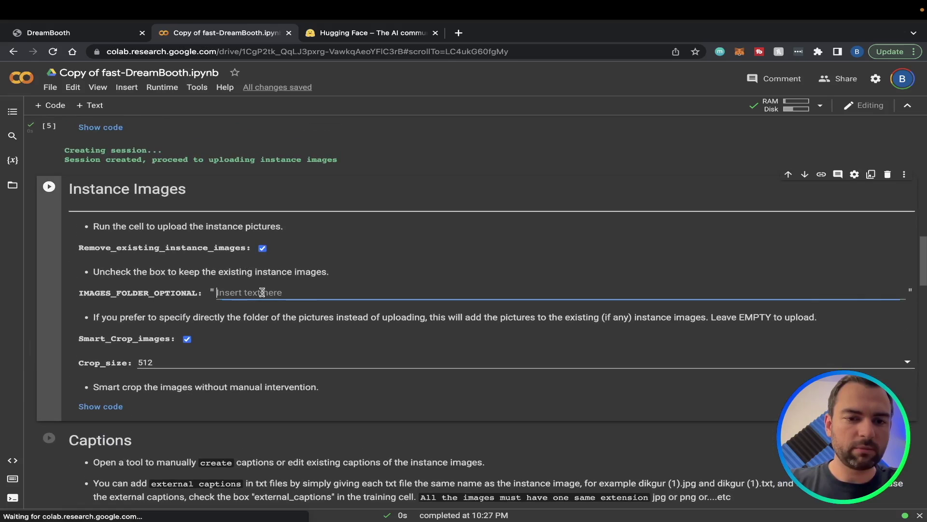
{"action": "key", "text": "ctrl+v"}
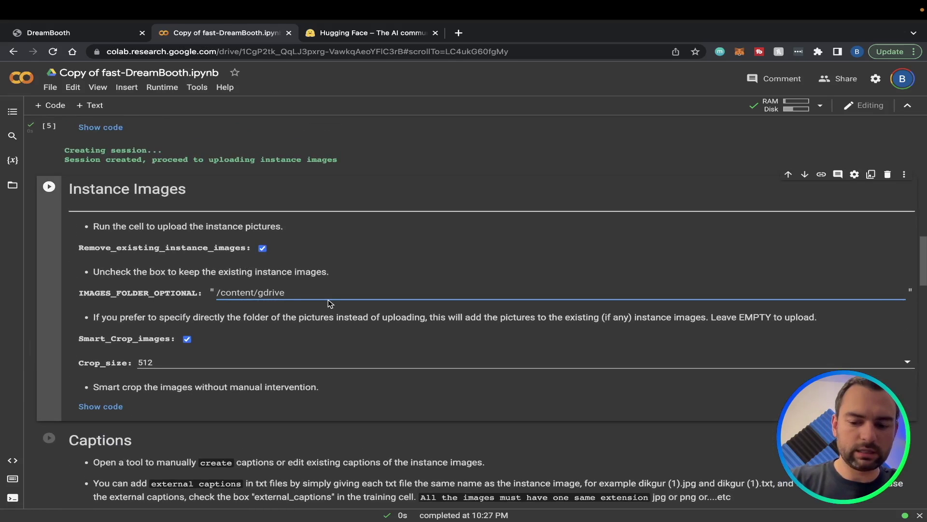
{"action": "type", "text": "/My Drive/"}
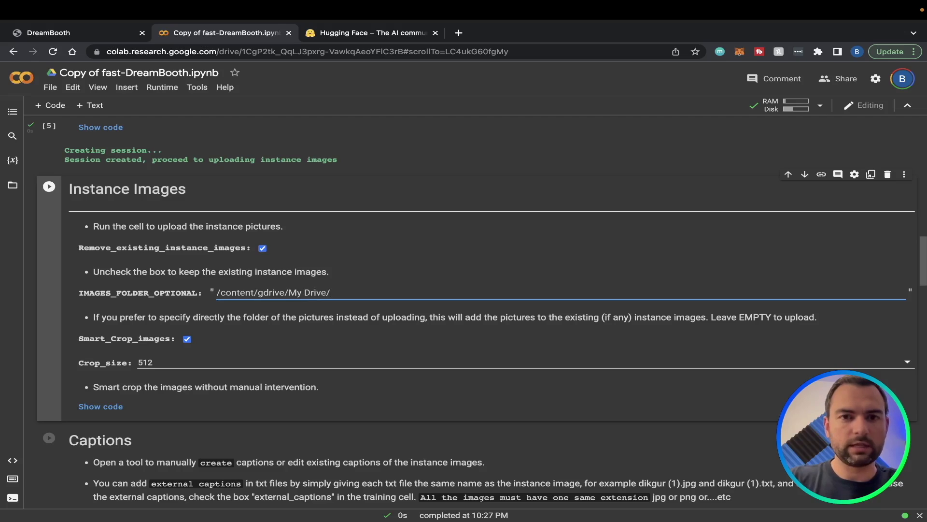
Complete the path with 'sd/' and the girl's photo folder name, checking it against Drive
{"action": "key", "text": "ctrl+Right"}
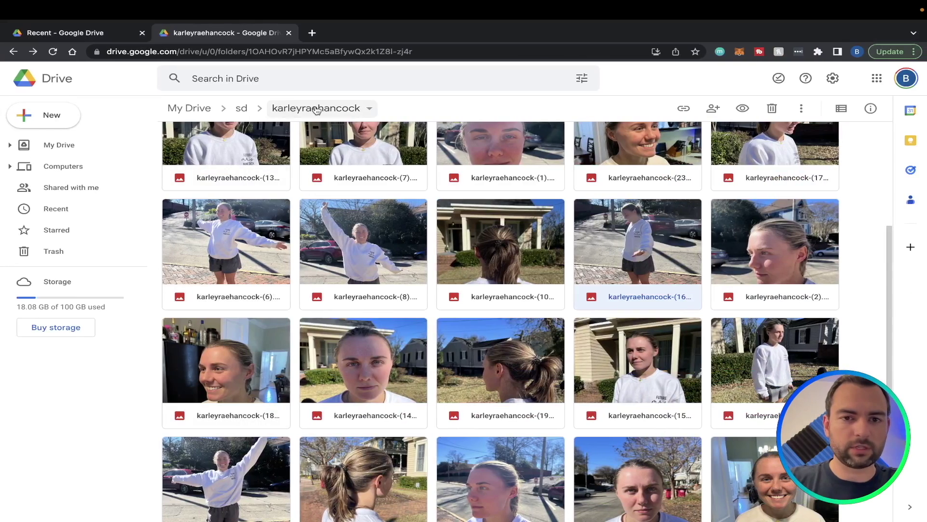
{"action": "key", "text": "ctrl+Left"}
{"action": "type", "text": "sd"}
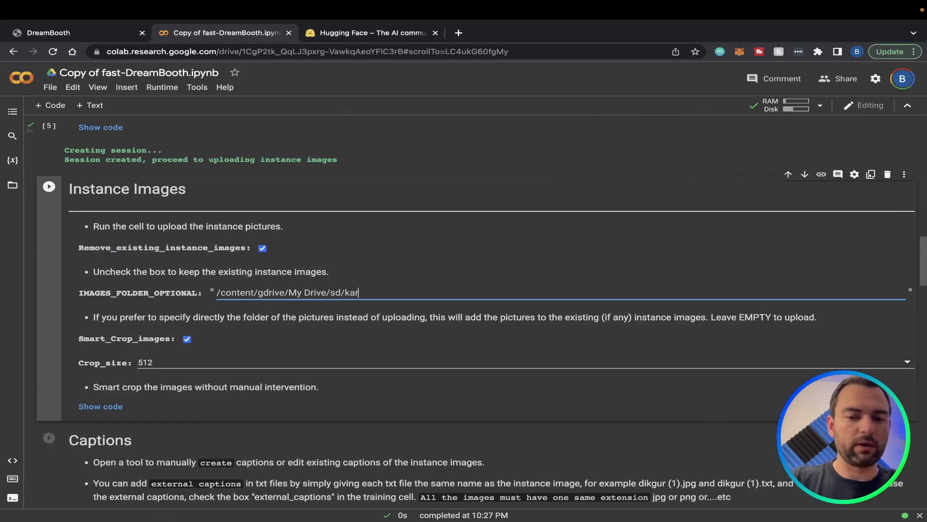
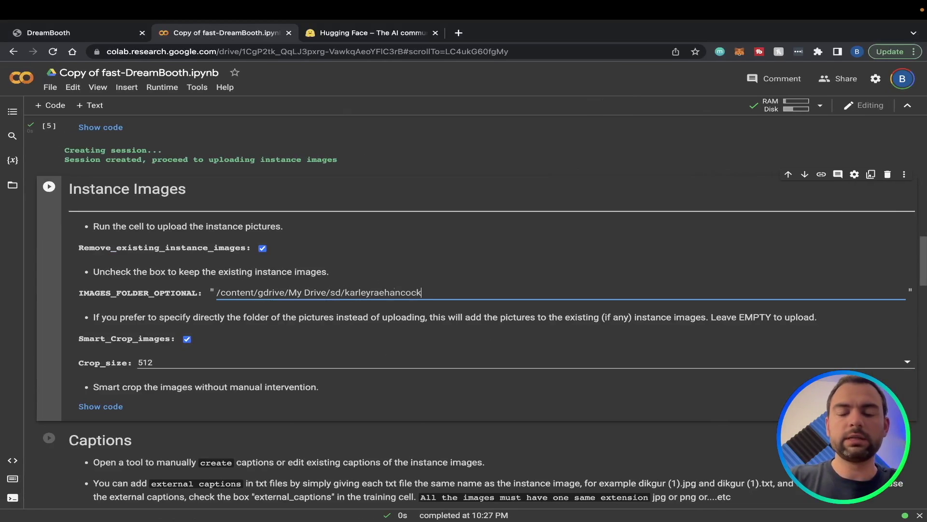
{"action": "key", "text": "ctrl+Right"}
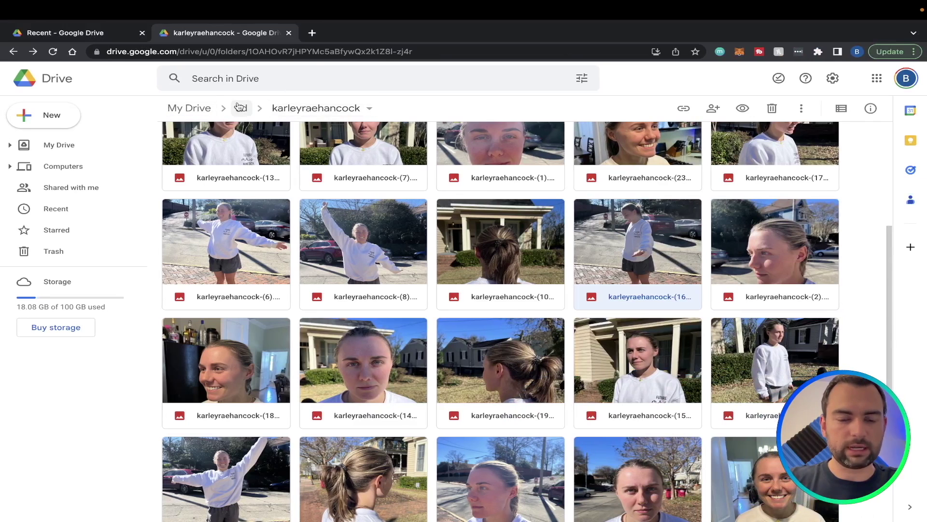
{"action": "key", "text": "ctrl+Left"}
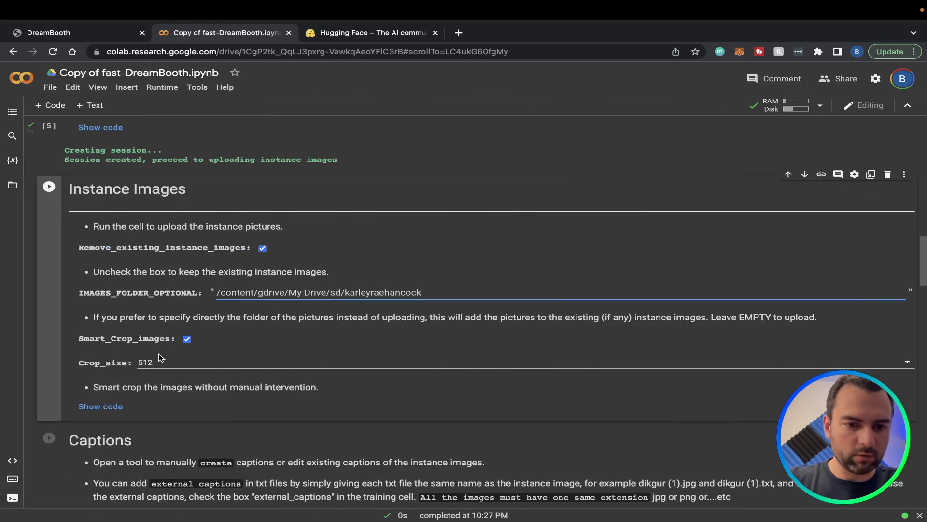
{"action": "scroll", "coordinate": [171, 303], "scroll_direction": "down", "scroll_amount": 1}
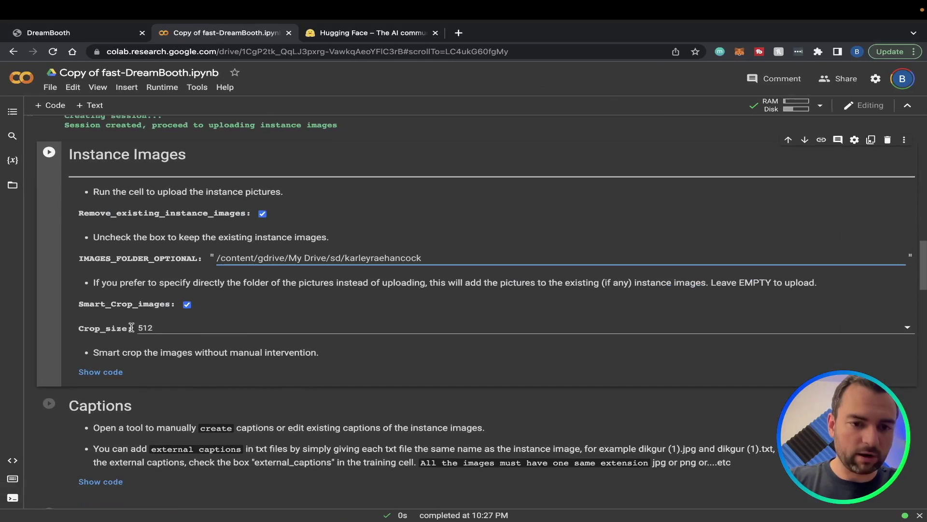
Run the Instance Images cell to upload all 27 photos from the Drive folder
{"action": "left_click", "coordinate": [49, 153]}
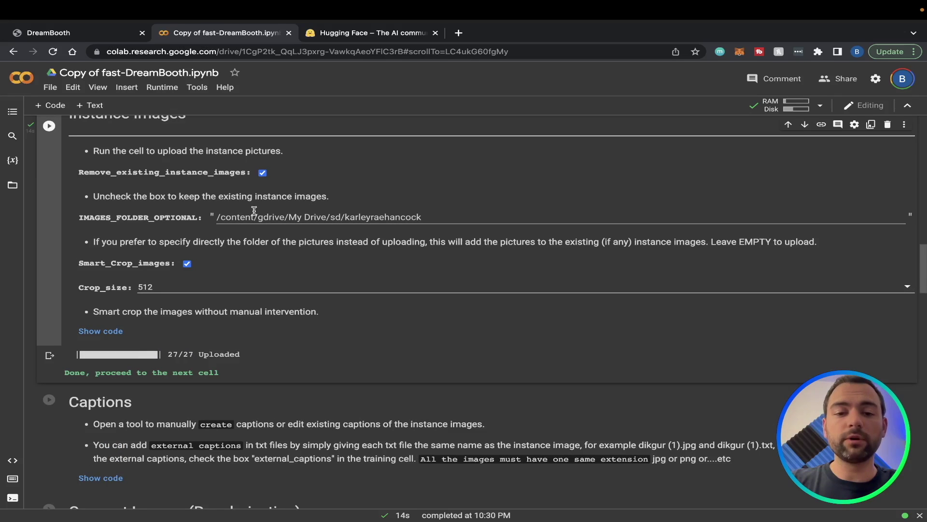
{"action": "left_click_drag", "start_coordinate": [216, 216], "coordinate": [455, 217]}
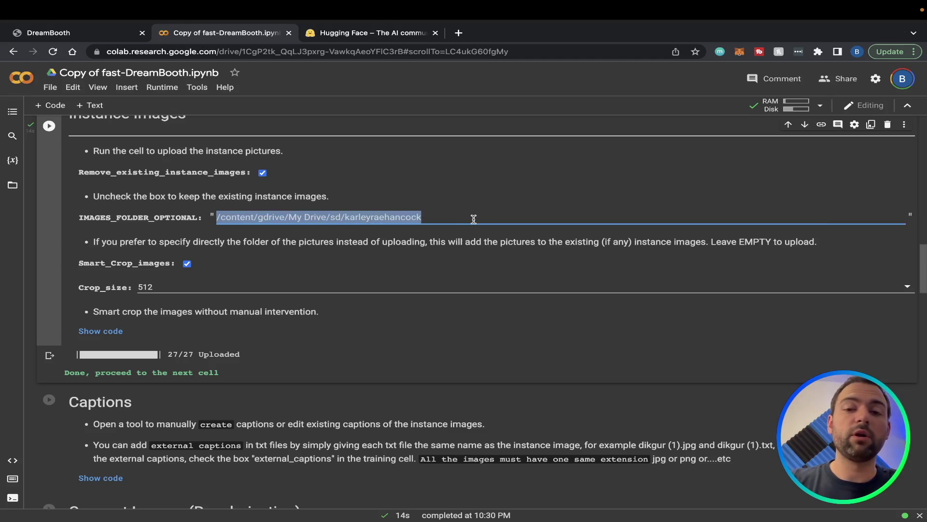
Run the Start DreamBooth cell with 650 UNet steps and 250 text-encoder steps
{"action": "scroll", "coordinate": [545, 325], "scroll_direction": "down", "scroll_amount": 7}
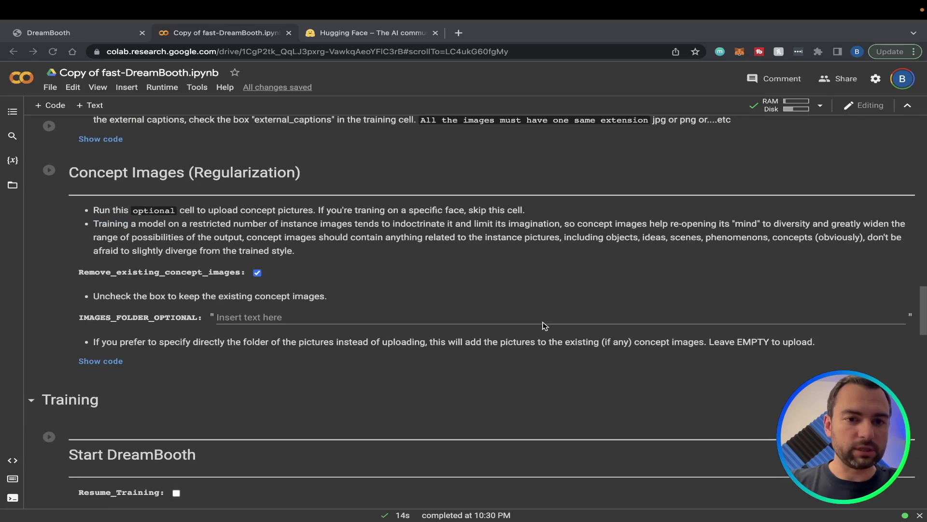
{"action": "scroll", "coordinate": [544, 325], "scroll_direction": "down", "scroll_amount": 5}
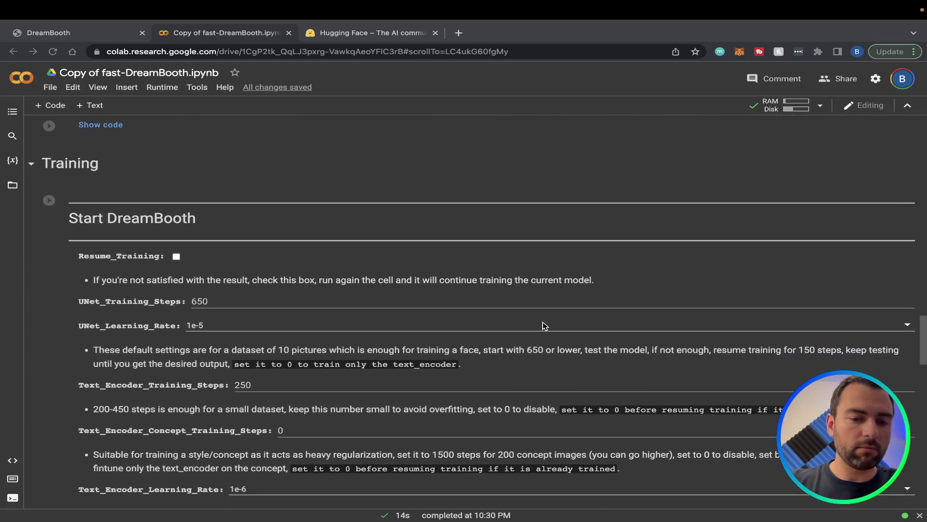
{"action": "scroll", "coordinate": [544, 325], "scroll_direction": "down", "scroll_amount": 2}
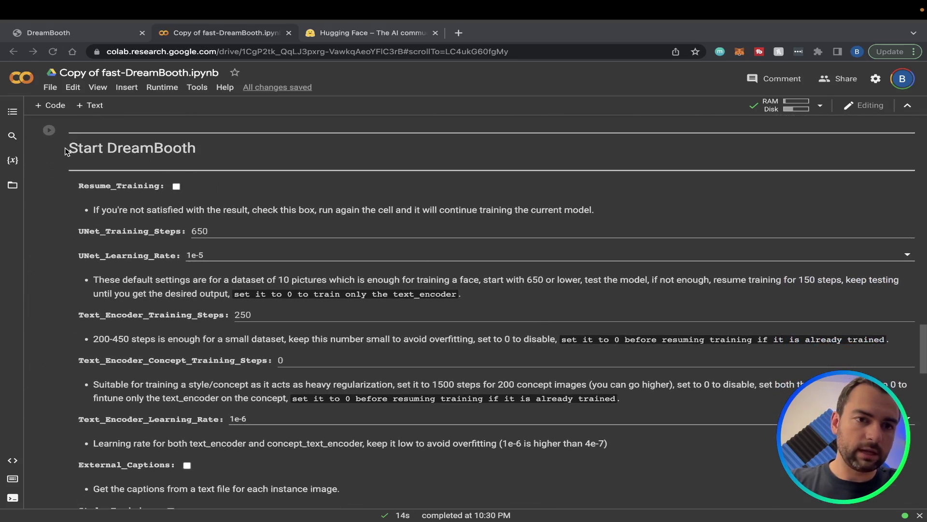
{"action": "scroll", "coordinate": [86, 150], "scroll_direction": "down", "scroll_amount": 1}
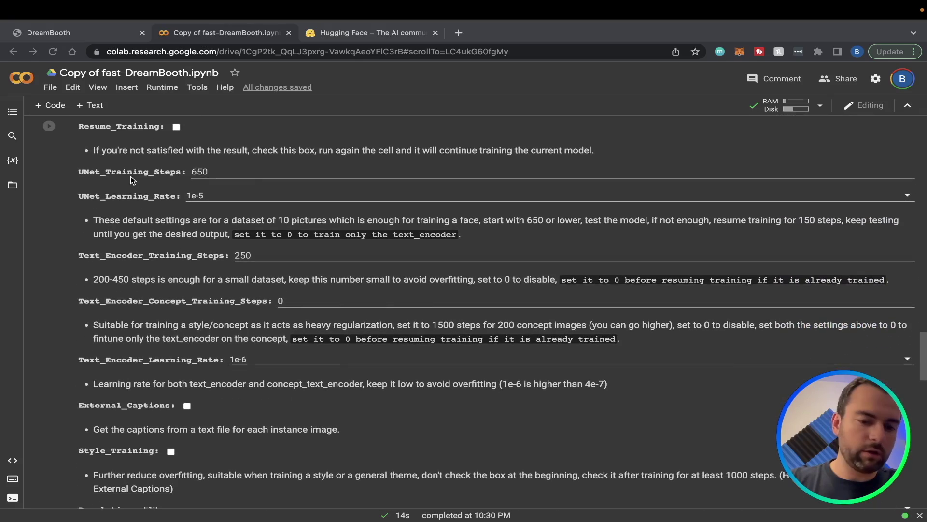
{"action": "scroll", "coordinate": [131, 176], "scroll_direction": "down", "scroll_amount": 3}
{"action": "scroll", "coordinate": [130, 176], "scroll_direction": "down", "scroll_amount": 3}
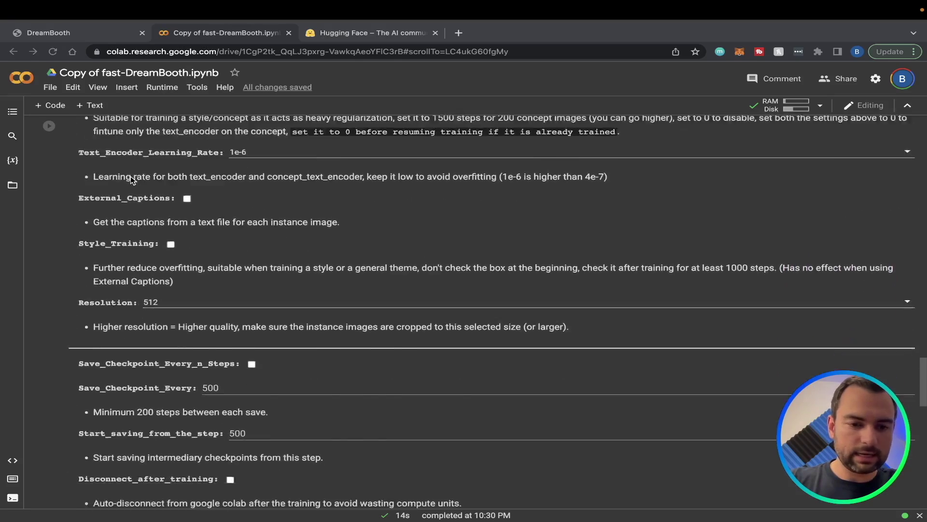
{"action": "scroll", "coordinate": [131, 178], "scroll_direction": "up", "scroll_amount": 8}
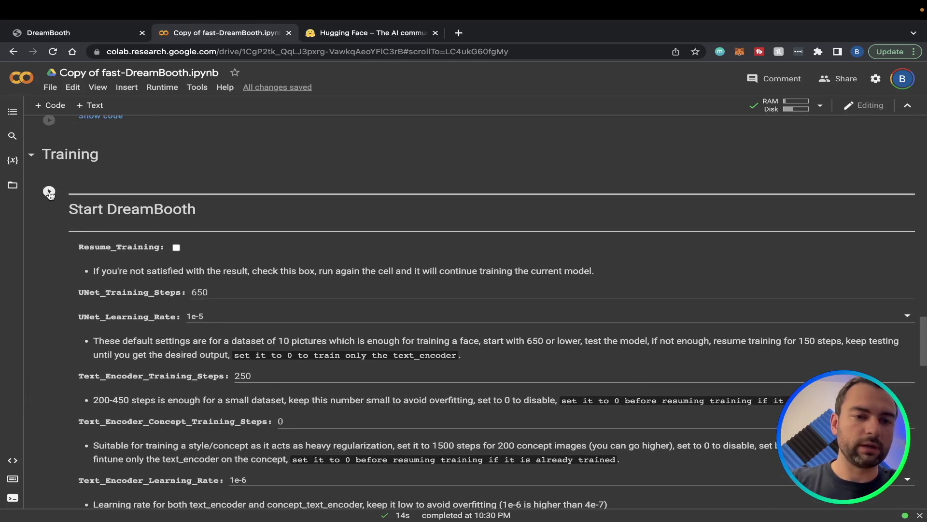
{"action": "left_click", "coordinate": [51, 193]}
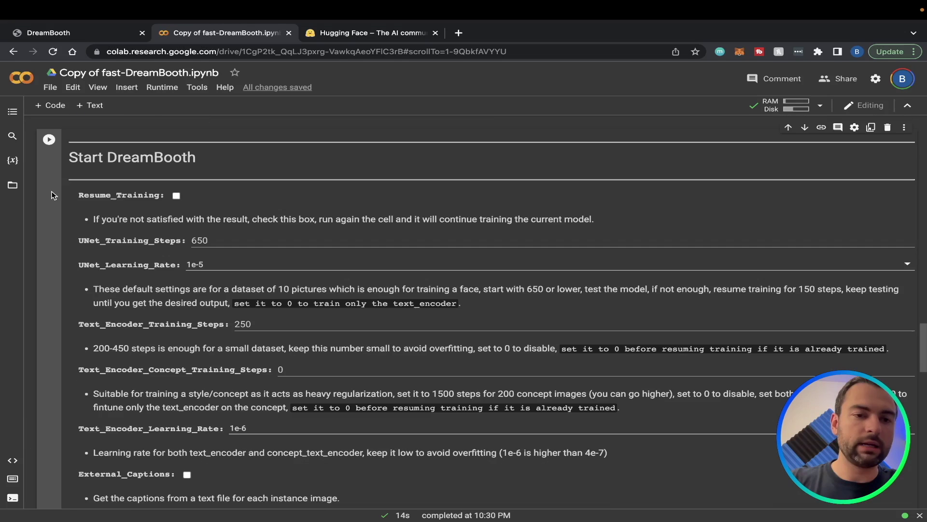
{"action": "left_click", "coordinate": [48, 139]}
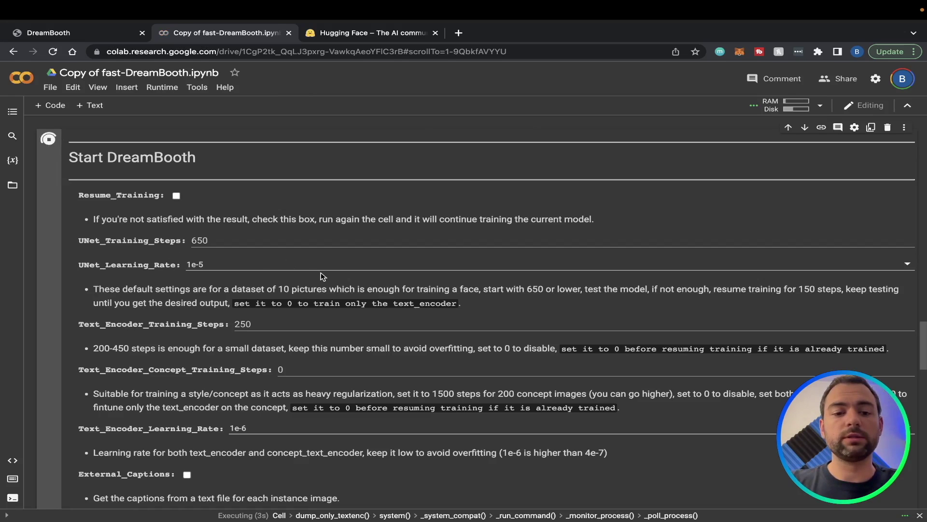
{"action": "scroll", "coordinate": [321, 273], "scroll_direction": "down", "scroll_amount": 8}
{"action": "scroll", "coordinate": [317, 323], "scroll_direction": "up", "scroll_amount": 1}
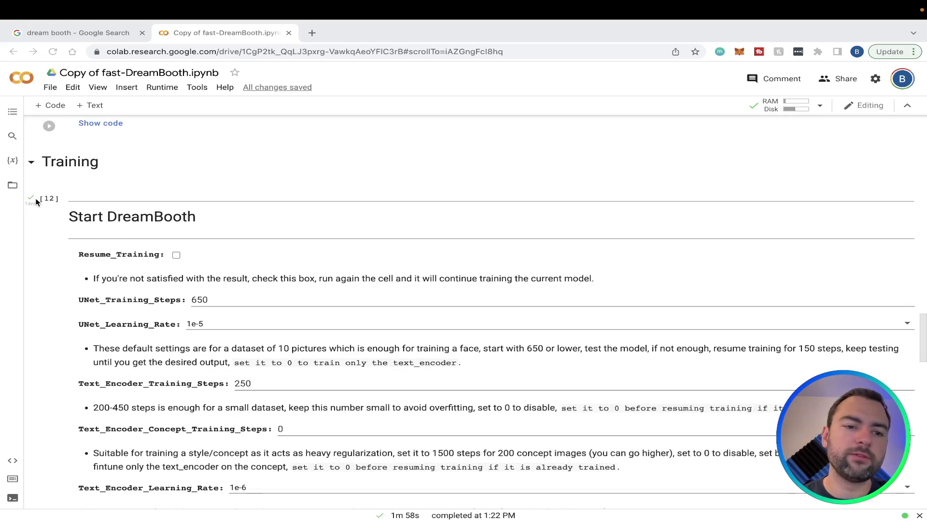
Run the Test The Trained Model cell to launch the Gradio interface
{"action": "scroll", "coordinate": [36, 202], "scroll_direction": "down", "scroll_amount": 6}
{"action": "scroll", "coordinate": [35, 202], "scroll_direction": "down", "scroll_amount": 4}
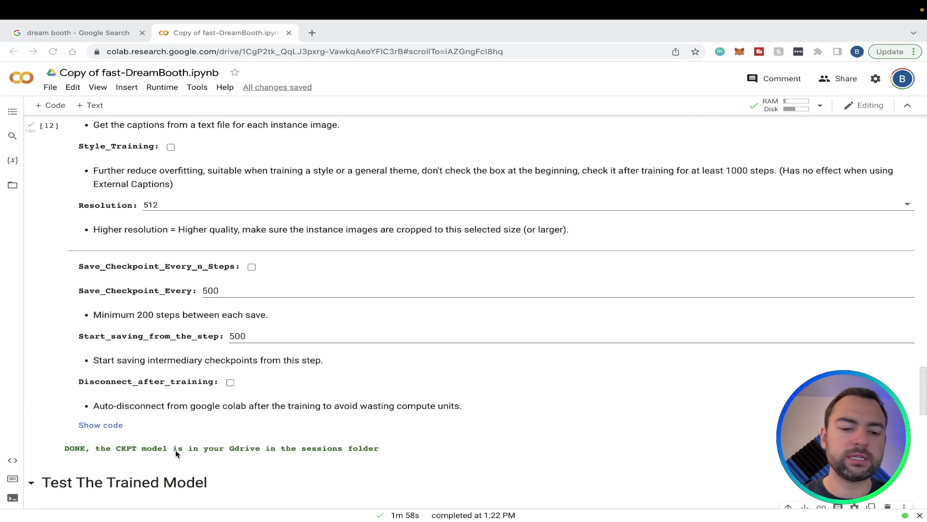
{"action": "scroll", "coordinate": [207, 450], "scroll_direction": "down", "scroll_amount": 1}
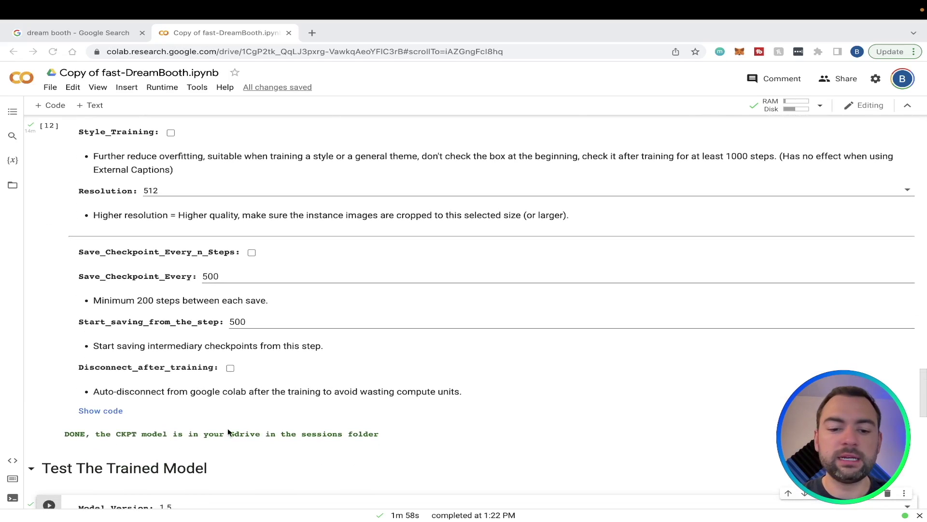
{"action": "scroll", "coordinate": [228, 429], "scroll_direction": "down", "scroll_amount": 4}
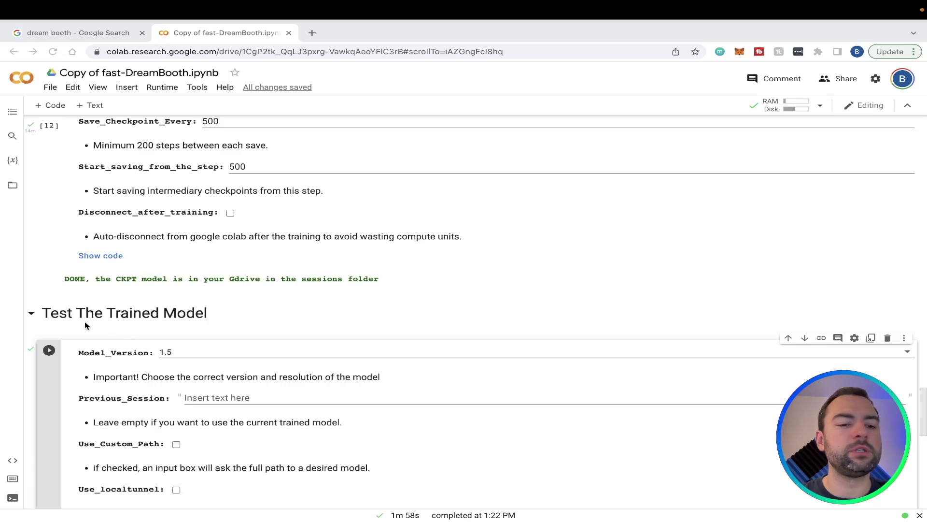
{"action": "left_click", "coordinate": [49, 351]}
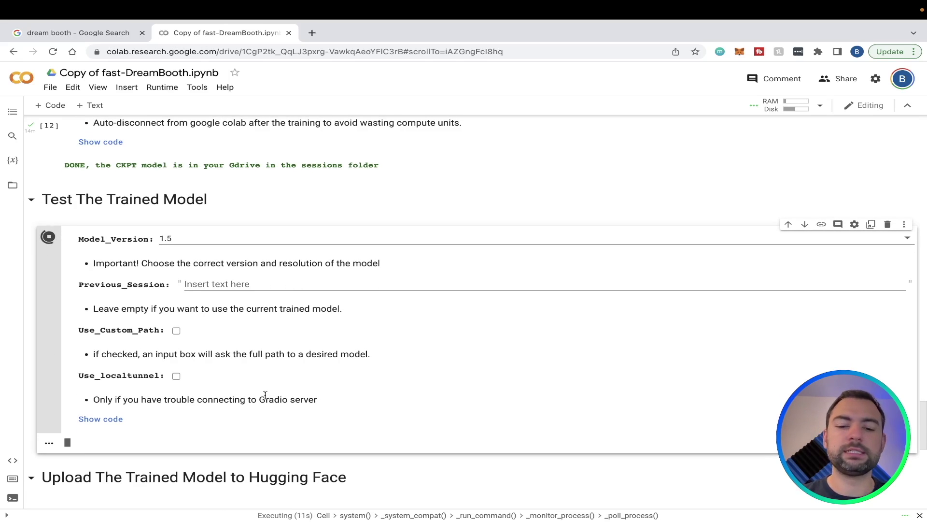
Open the public gradio.app link to the test interface in a new tab
{"action": "left_click_drag", "start_coordinate": [260, 399], "coordinate": [318, 402]}
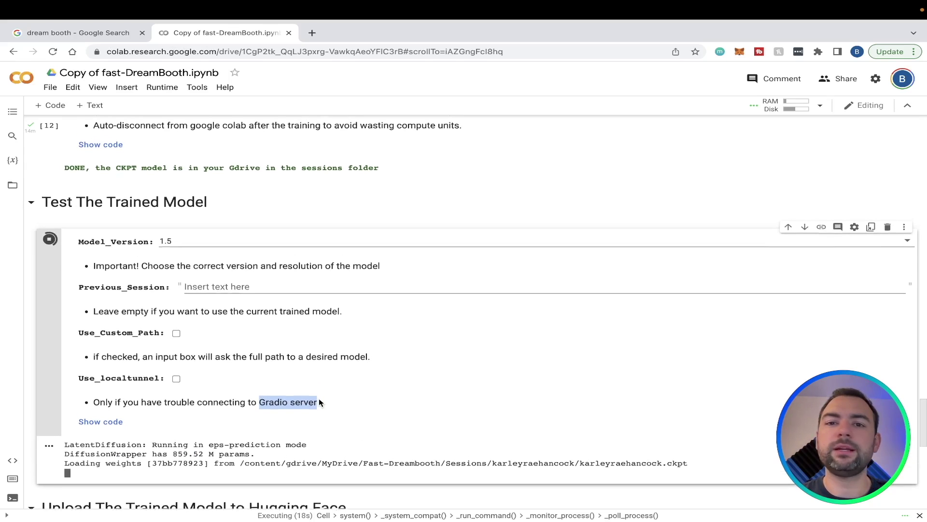
{"action": "scroll", "coordinate": [317, 463], "scroll_direction": "down", "scroll_amount": 1}
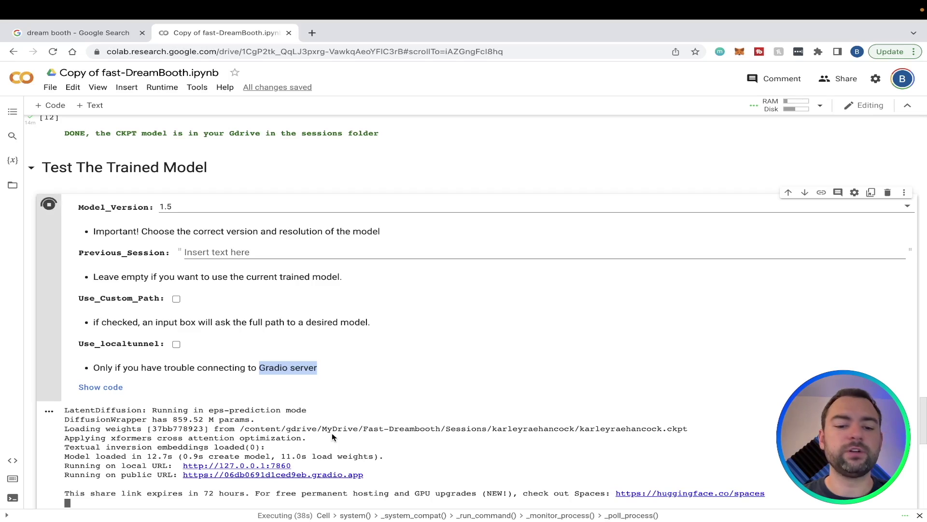
{"action": "left_click", "coordinate": [312, 475]}
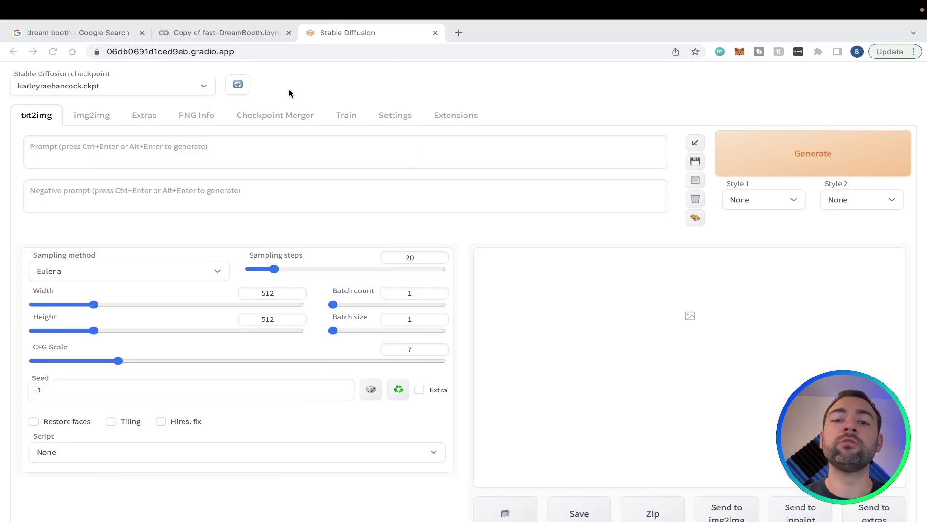
Switch to the img2img tab and click into the Prompt and Negative prompt boxes
{"action": "left_click", "coordinate": [144, 87]}
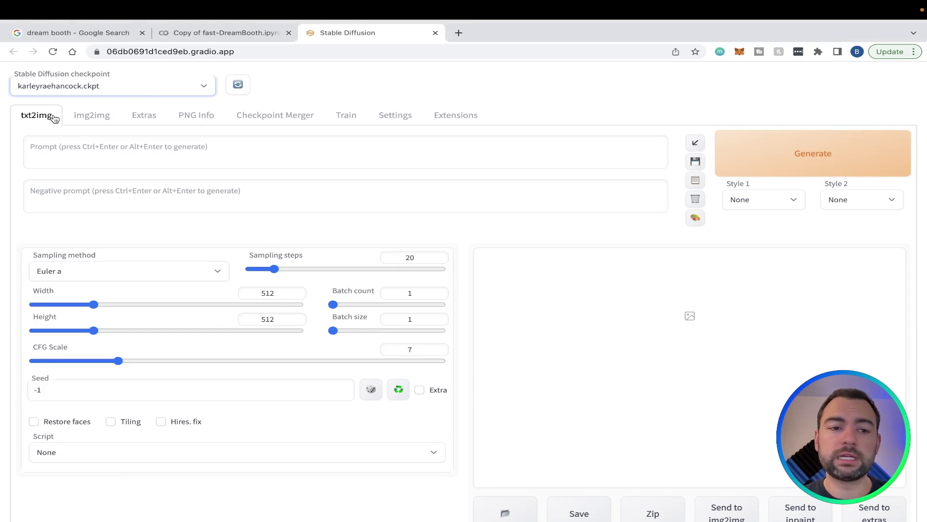
{"action": "left_click", "coordinate": [82, 117]}
{"action": "scroll", "coordinate": [107, 124], "scroll_direction": "down", "scroll_amount": 1}
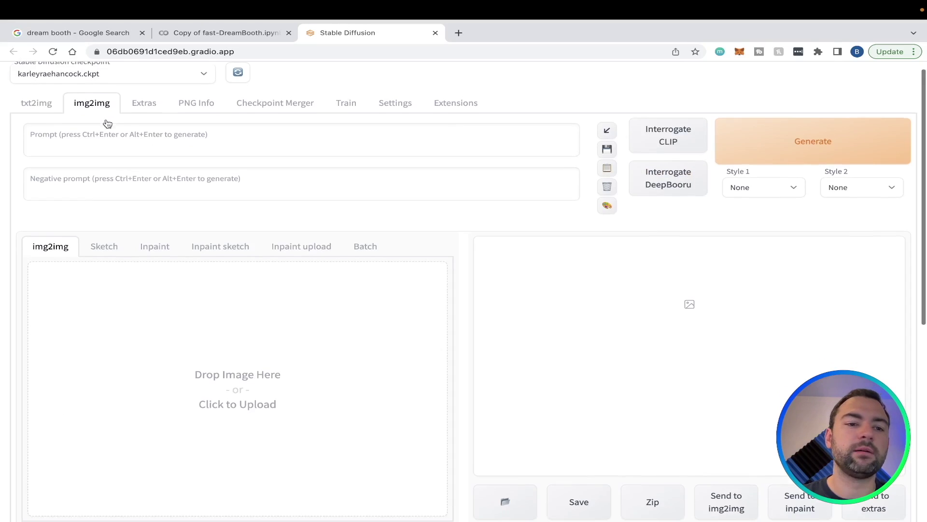
{"action": "scroll", "coordinate": [107, 124], "scroll_direction": "up", "scroll_amount": 1}
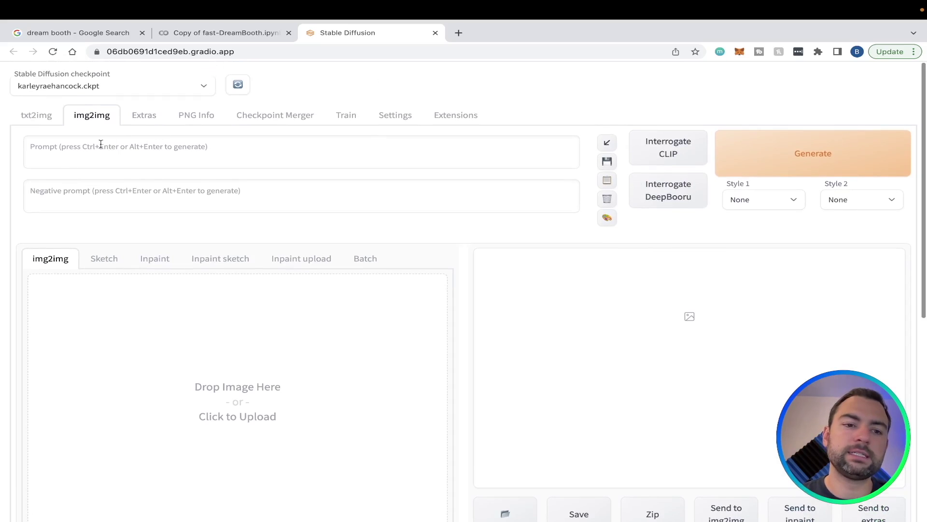
{"action": "left_click", "coordinate": [235, 153]}
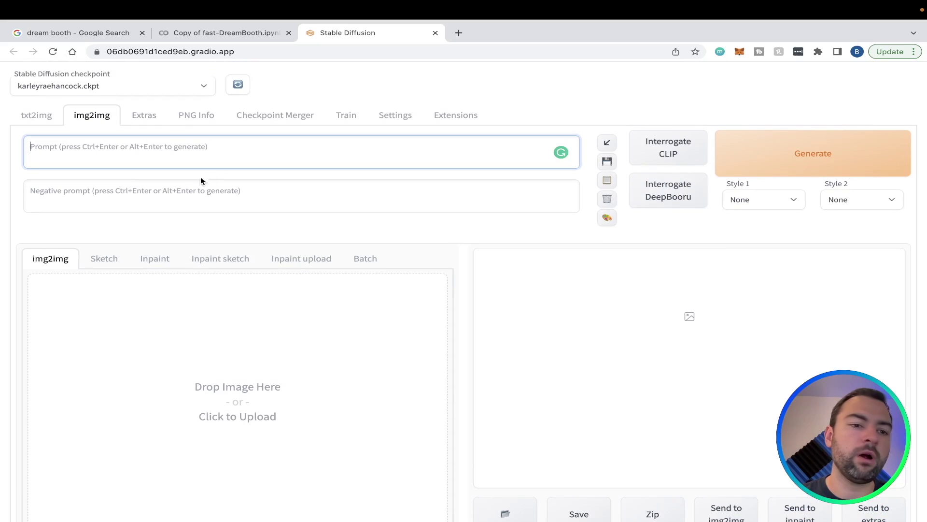
{"action": "left_click", "coordinate": [164, 191]}
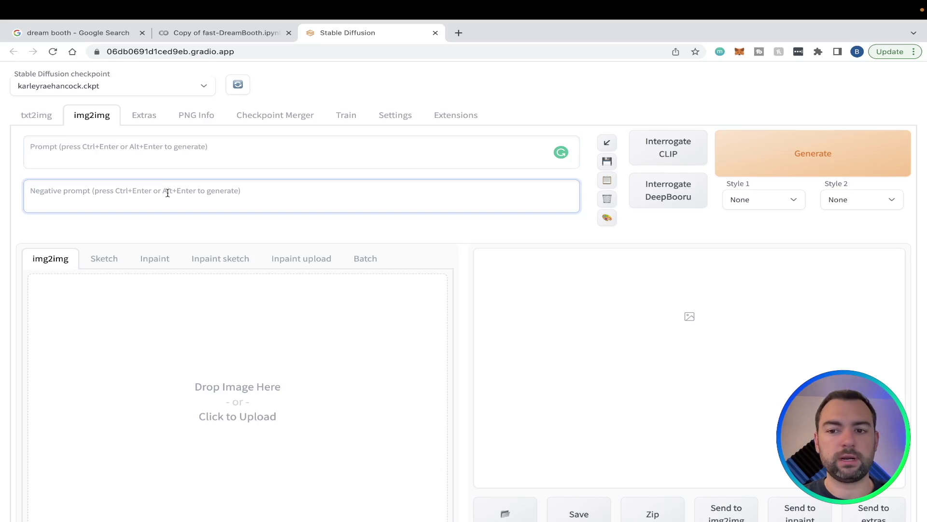
{"action": "scroll", "coordinate": [170, 196], "scroll_direction": "down", "scroll_amount": 2}
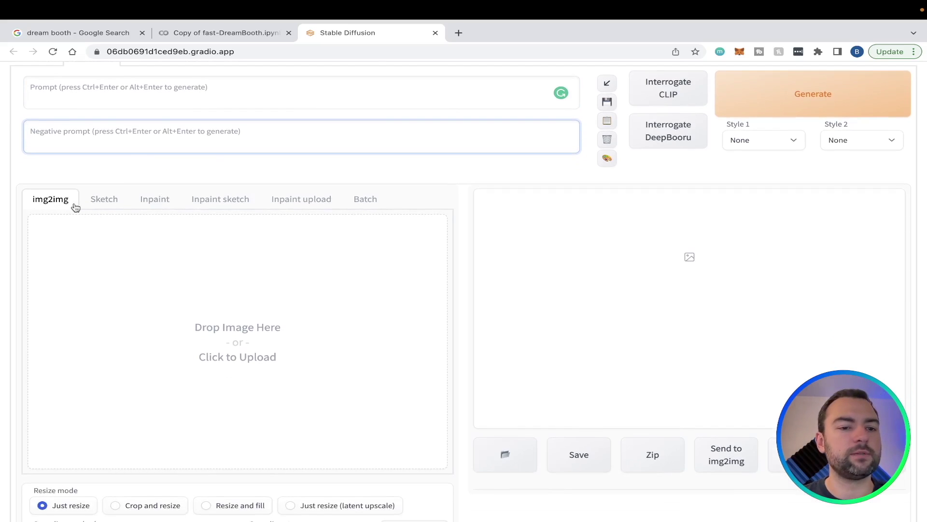
Select the Inpaint sub-tab and raise Mask blur to its maximum of 64
{"action": "left_click", "coordinate": [153, 202]}
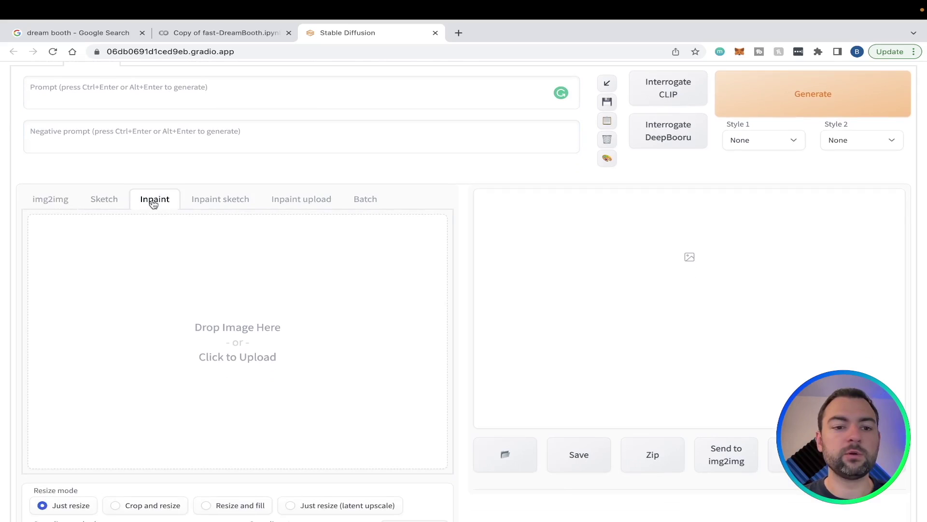
{"action": "scroll", "coordinate": [153, 205], "scroll_direction": "up", "scroll_amount": 2}
{"action": "scroll", "coordinate": [153, 205], "scroll_direction": "down", "scroll_amount": 1}
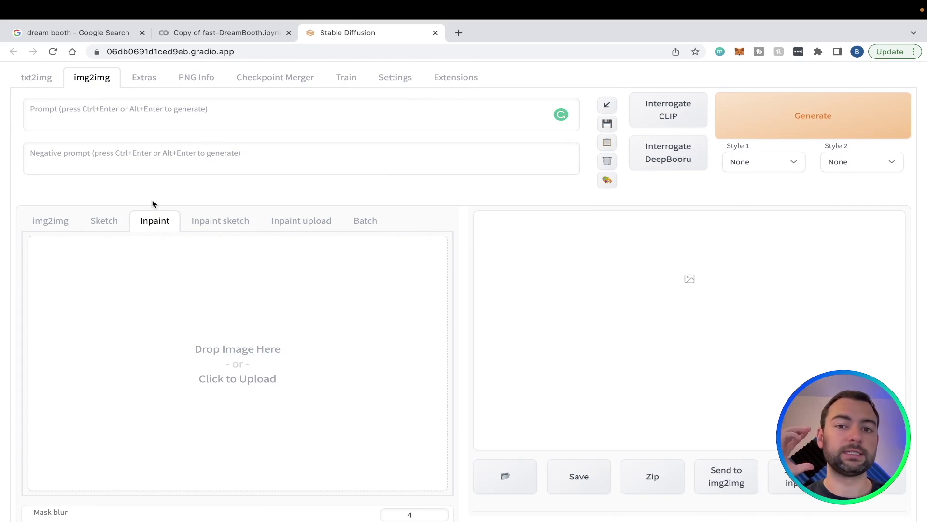
{"action": "scroll", "coordinate": [153, 204], "scroll_direction": "down", "scroll_amount": 5}
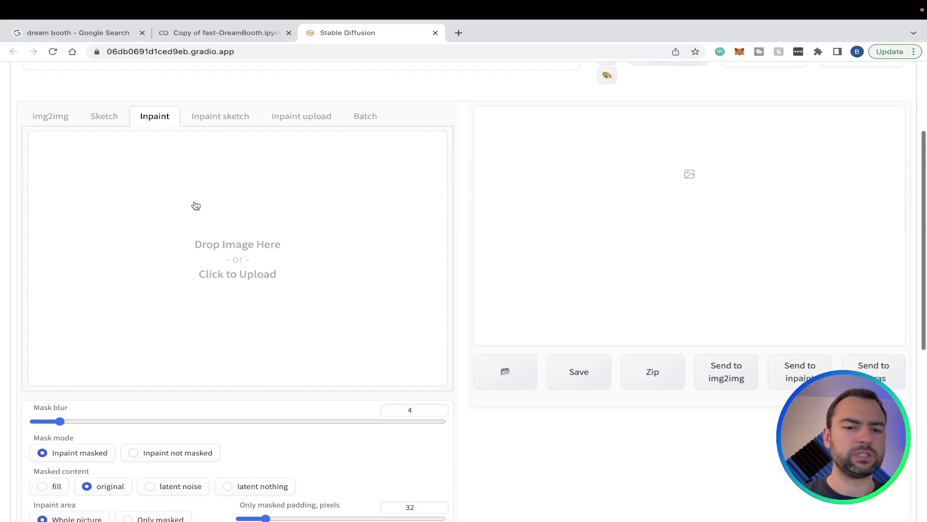
{"action": "scroll", "coordinate": [188, 289], "scroll_direction": "down", "scroll_amount": 2}
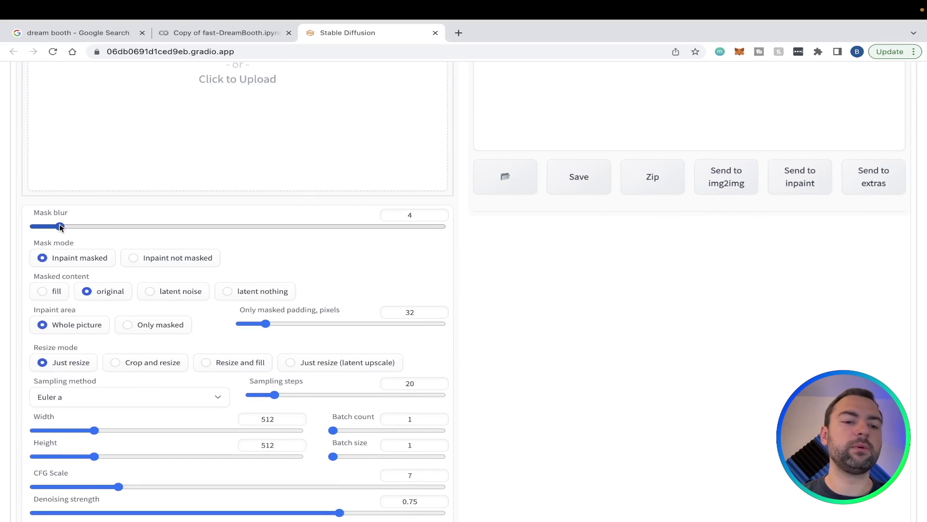
{"action": "scroll", "coordinate": [60, 227], "scroll_direction": "down", "scroll_amount": 1}
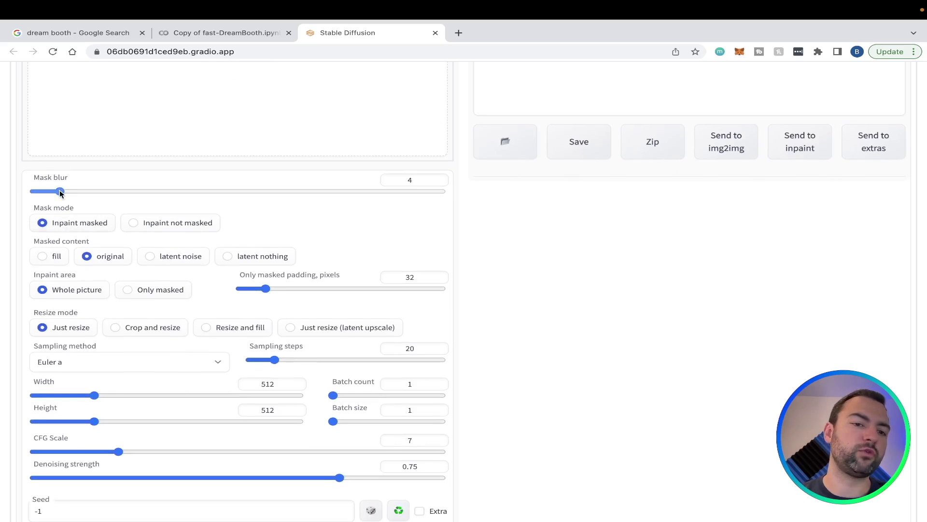
{"action": "left_click_drag", "start_coordinate": [60, 191], "coordinate": [453, 201]}
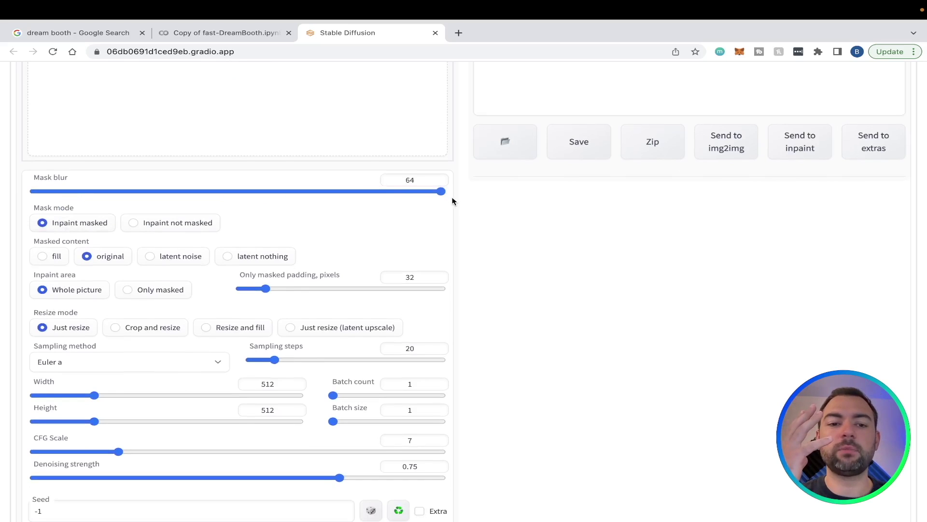
Set denoising strength to about 0.32 and raise CFG scale from 7 to 9
{"action": "scroll", "coordinate": [452, 201], "scroll_direction": "up", "scroll_amount": 3}
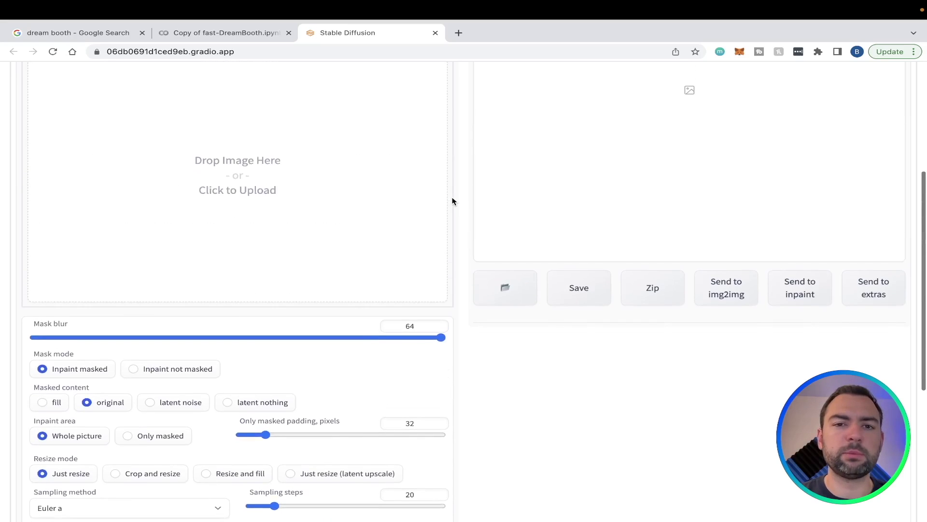
{"action": "scroll", "coordinate": [452, 200], "scroll_direction": "down", "scroll_amount": 2}
{"action": "scroll", "coordinate": [451, 200], "scroll_direction": "down", "scroll_amount": 3}
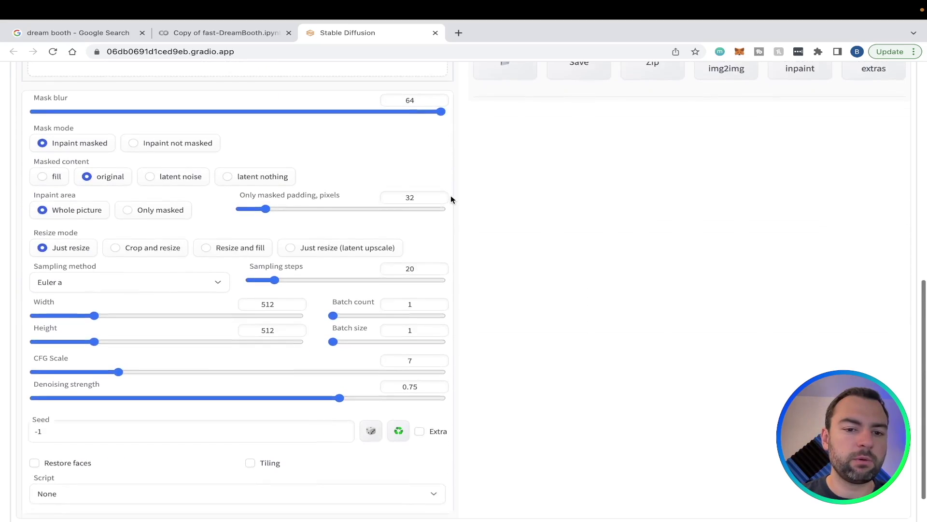
{"action": "scroll", "coordinate": [176, 312], "scroll_direction": "down", "scroll_amount": 1}
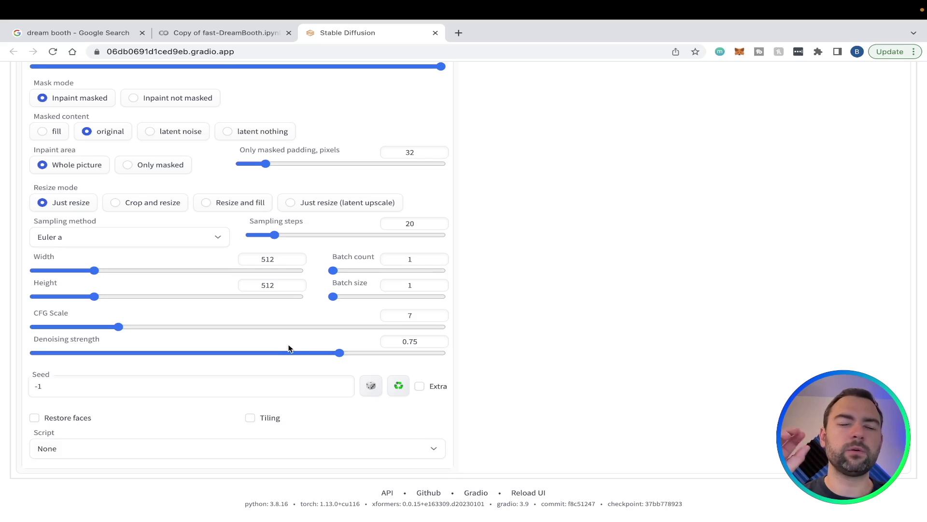
{"action": "scroll", "coordinate": [290, 347], "scroll_direction": "up", "scroll_amount": 10}
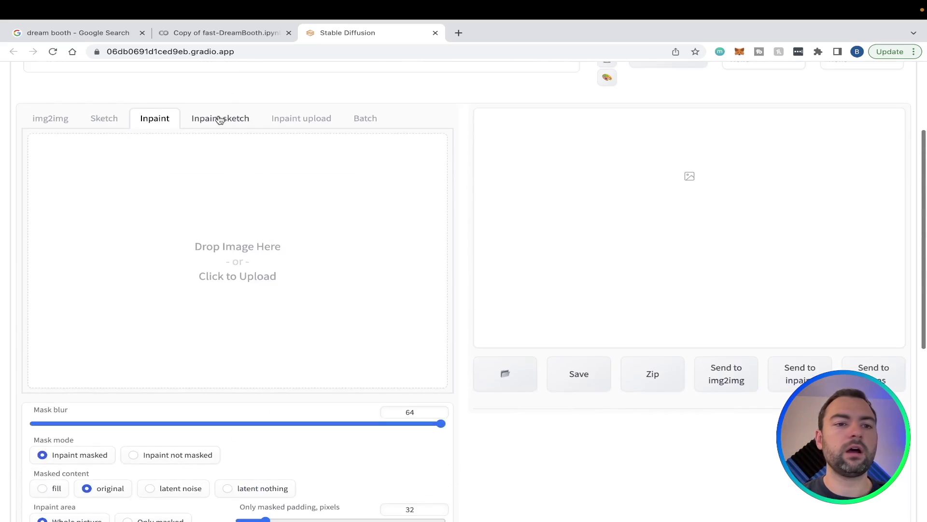
{"action": "scroll", "coordinate": [209, 103], "scroll_direction": "down", "scroll_amount": 10}
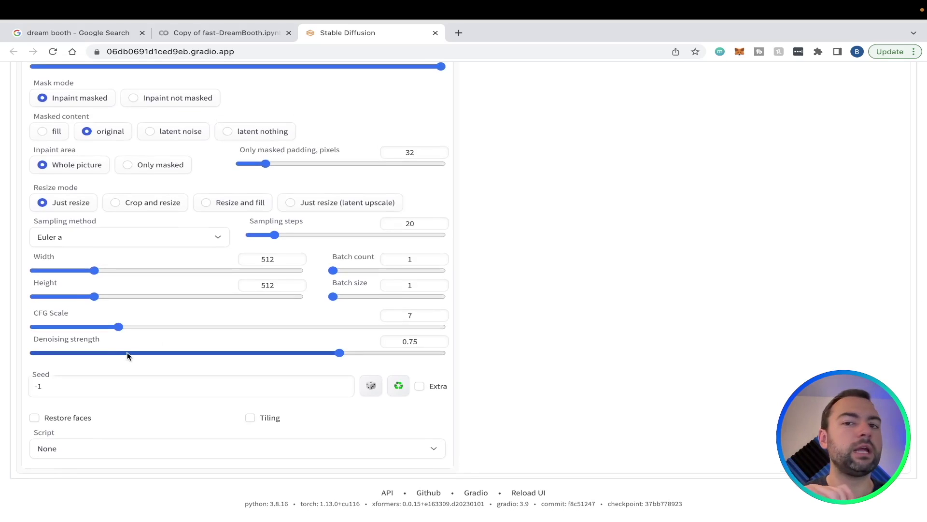
{"action": "left_click_drag", "start_coordinate": [128, 356], "coordinate": [29, 353]}
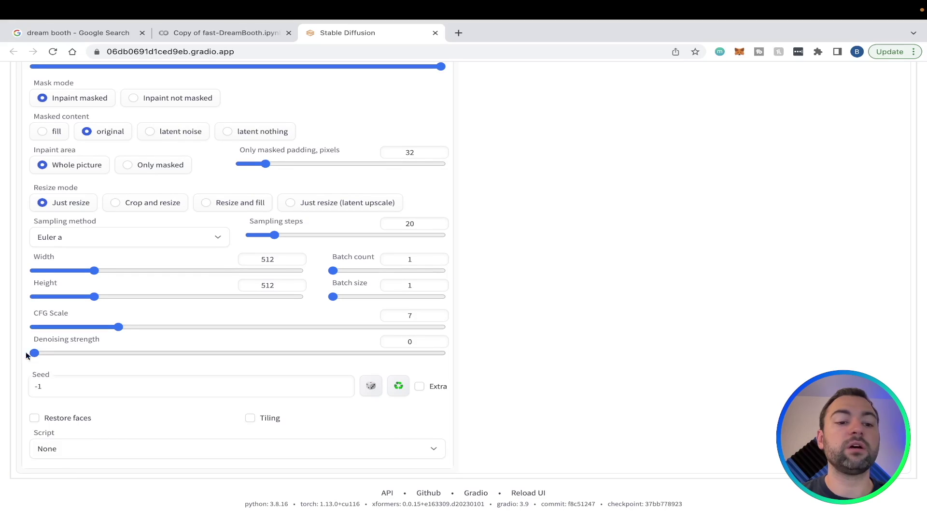
{"action": "left_click_drag", "start_coordinate": [41, 356], "coordinate": [502, 358]}
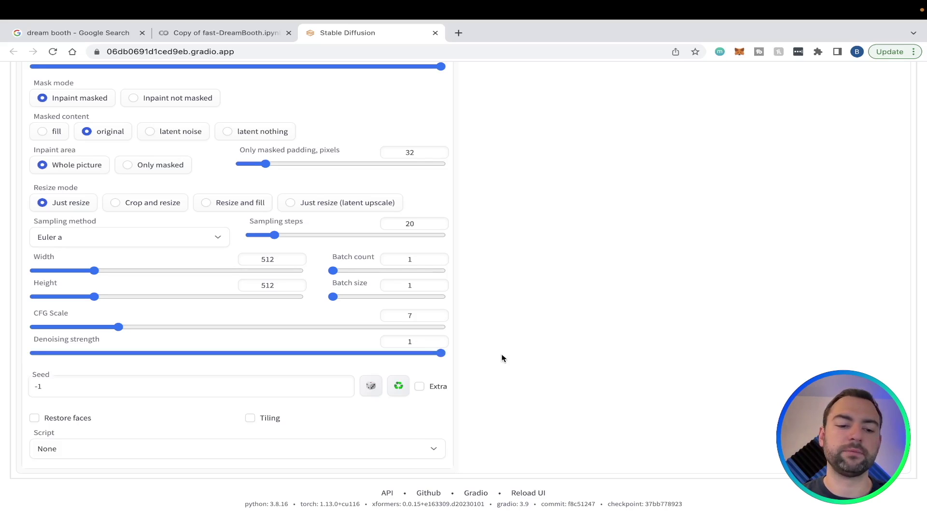
{"action": "left_click_drag", "start_coordinate": [502, 358], "coordinate": [165, 352]}
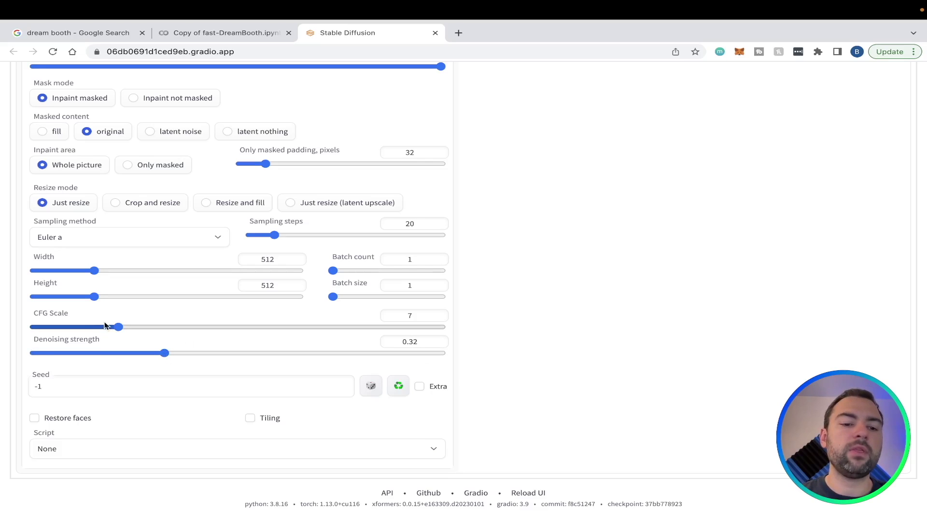
{"action": "left_click_drag", "start_coordinate": [121, 327], "coordinate": [146, 327]}
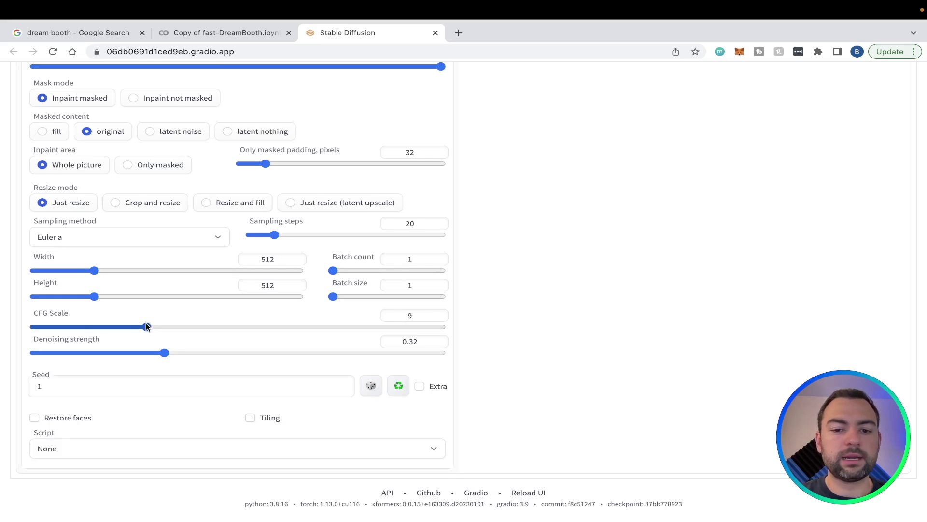
{"action": "scroll", "coordinate": [146, 327], "scroll_direction": "up", "scroll_amount": 10}
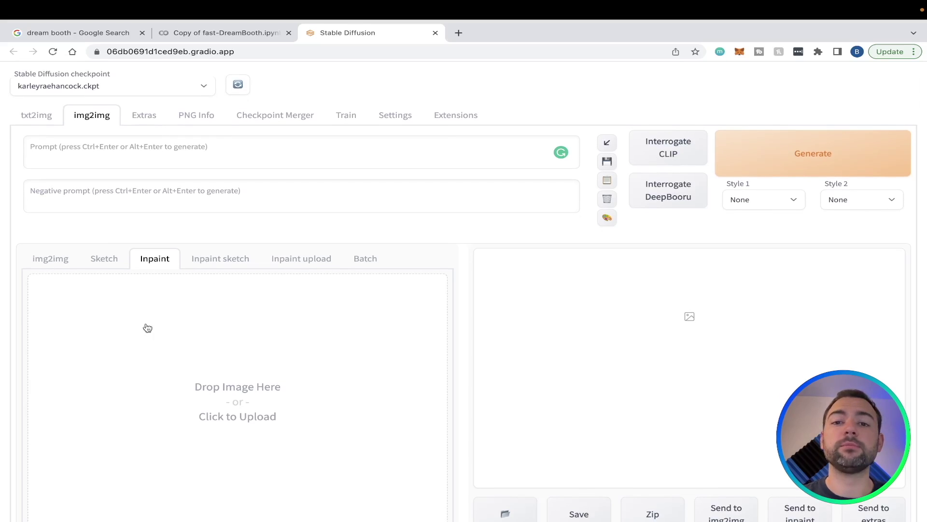
Drop the soccer-girl image into Inpaint, size the brush and mask her whole face
{"action": "left_click_drag", "start_coordinate": [253, 24], "coordinate": [265, 363]}
{"action": "scroll", "coordinate": [265, 364], "scroll_direction": "down", "scroll_amount": 2}
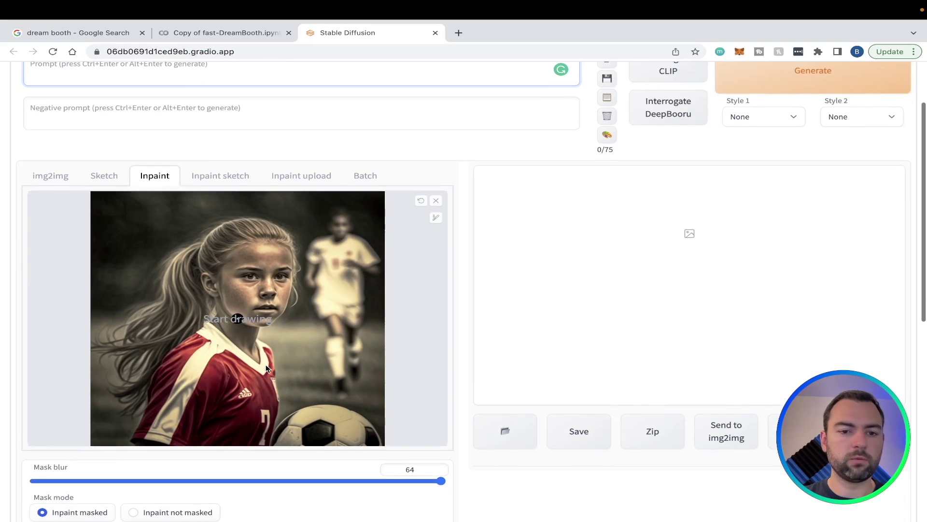
{"action": "left_click", "coordinate": [436, 217]}
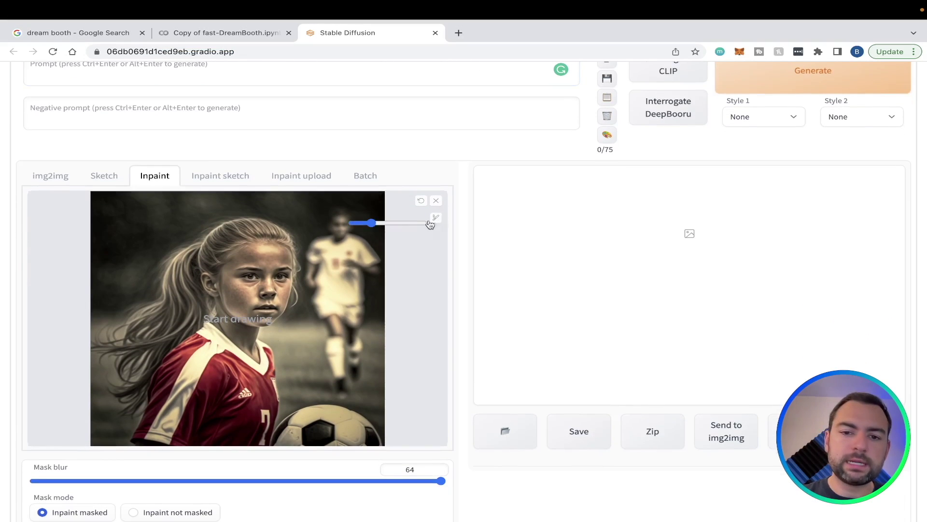
{"action": "mouse_move", "coordinate": [429, 223]}
{"action": "left_mouse_down"}
{"action": "mouse_move", "coordinate": [385, 220]}
{"action": "mouse_move", "coordinate": [395, 223]}
{"action": "left_mouse_up"}
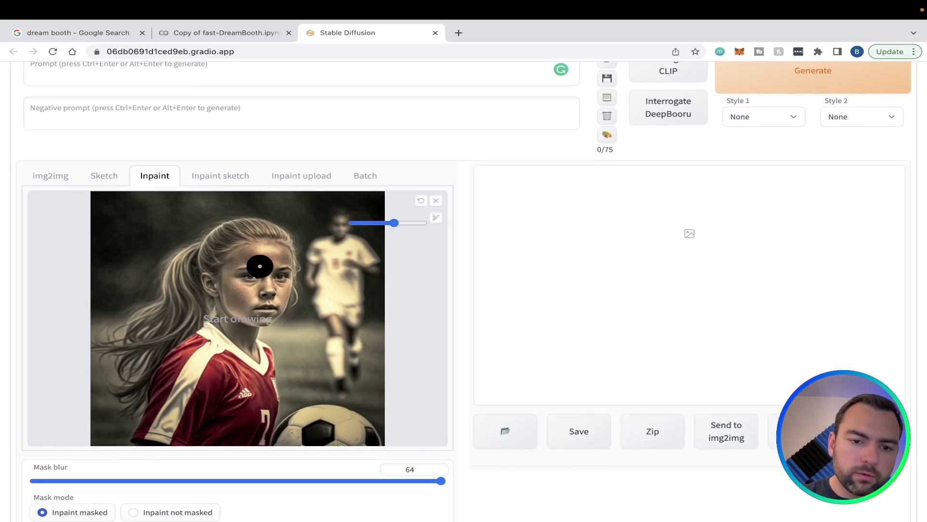
{"action": "mouse_move", "coordinate": [266, 252]}
{"action": "left_mouse_down"}
{"action": "mouse_move", "coordinate": [240, 257]}
{"action": "mouse_move", "coordinate": [232, 276]}
{"action": "mouse_move", "coordinate": [235, 300]}
{"action": "mouse_move", "coordinate": [258, 314]}
{"action": "mouse_move", "coordinate": [284, 296]}
{"action": "mouse_move", "coordinate": [291, 260]}
{"action": "mouse_move", "coordinate": [279, 258]}
{"action": "mouse_move", "coordinate": [253, 297]}
{"action": "mouse_move", "coordinate": [263, 272]}
{"action": "mouse_move", "coordinate": [253, 280]}
{"action": "left_mouse_up"}
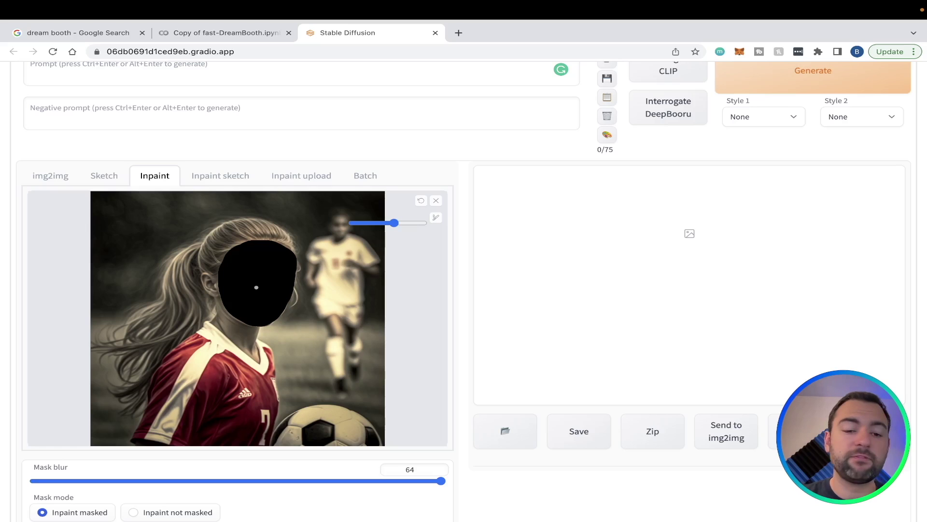
{"action": "scroll", "coordinate": [257, 287], "scroll_direction": "up", "scroll_amount": 1}
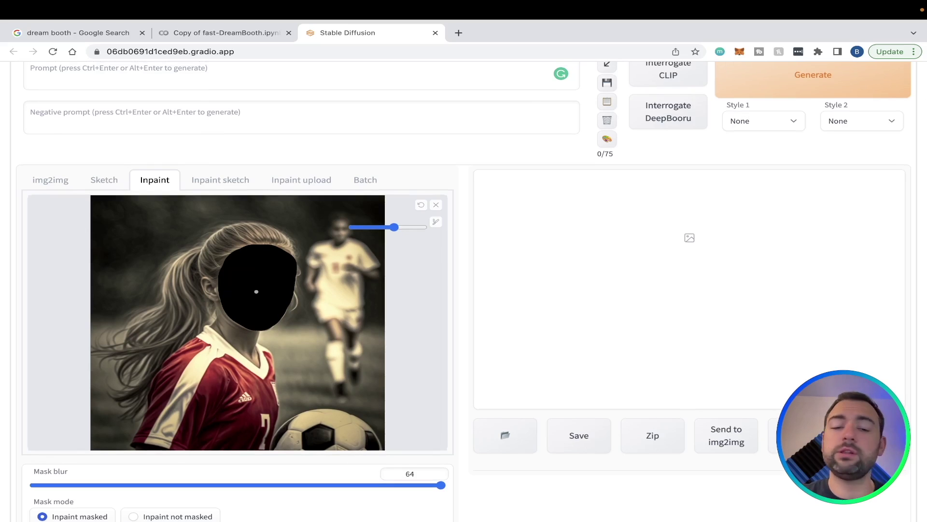
{"action": "scroll", "coordinate": [257, 291], "scroll_direction": "up", "scroll_amount": 1}
Paste the trained subject's face prompt into the Prompt box
{"action": "scroll", "coordinate": [256, 317], "scroll_direction": "up", "scroll_amount": 2}
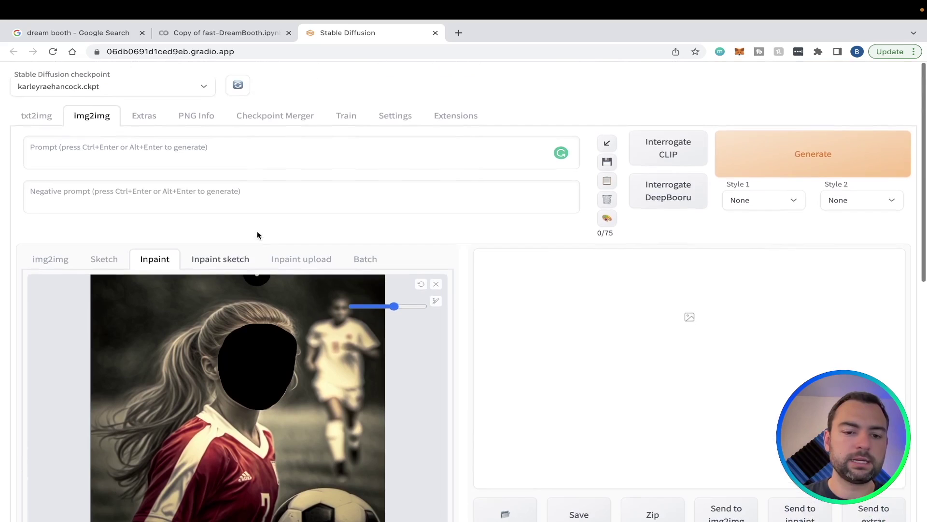
{"action": "left_click", "coordinate": [243, 150]}
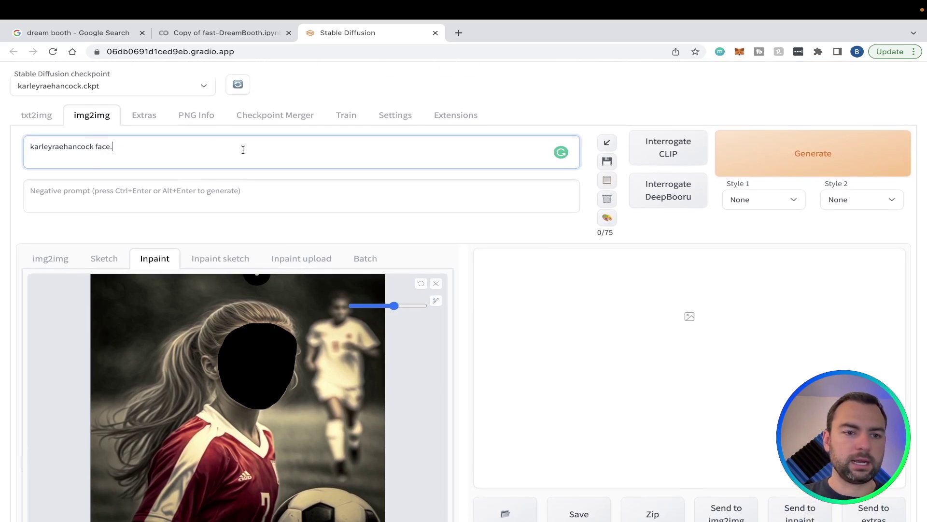
Lower CFG scale to 6.5 and denoising strength to 0.24
{"action": "scroll", "coordinate": [130, 159], "scroll_direction": "down", "scroll_amount": 1}
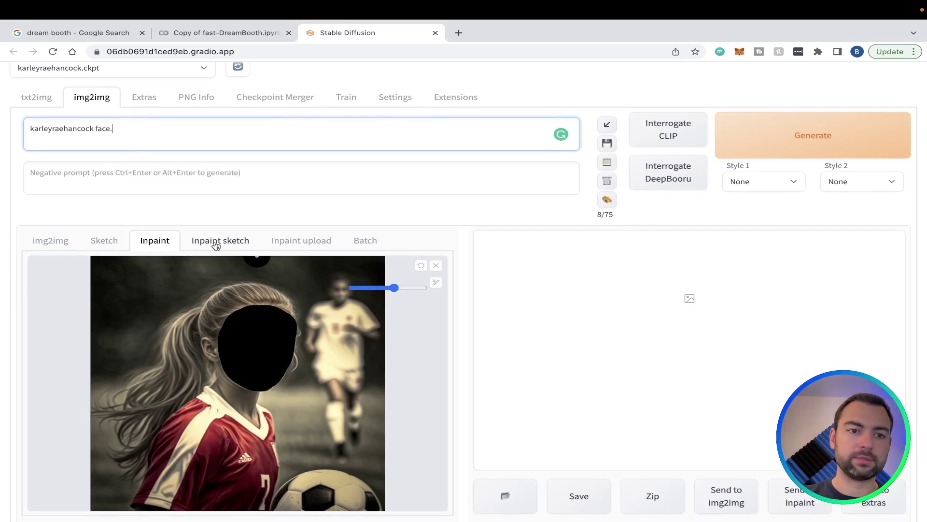
{"action": "scroll", "coordinate": [216, 245], "scroll_direction": "down", "scroll_amount": 1}
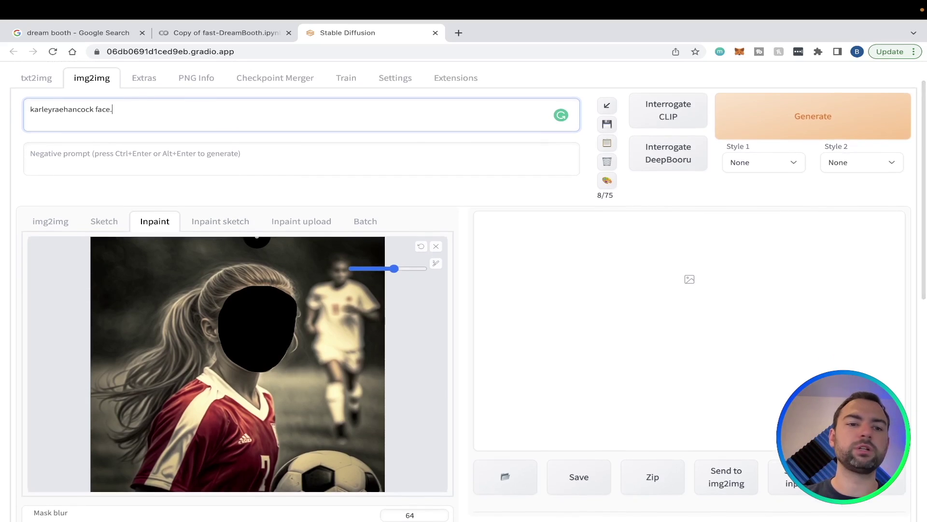
{"action": "scroll", "coordinate": [261, 333], "scroll_direction": "down", "scroll_amount": 6}
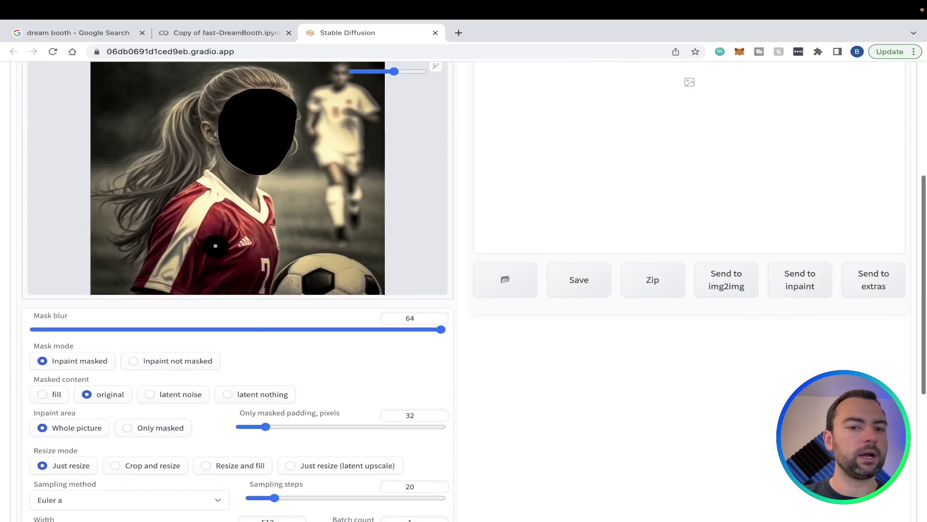
{"action": "scroll", "coordinate": [260, 333], "scroll_direction": "down", "scroll_amount": 3}
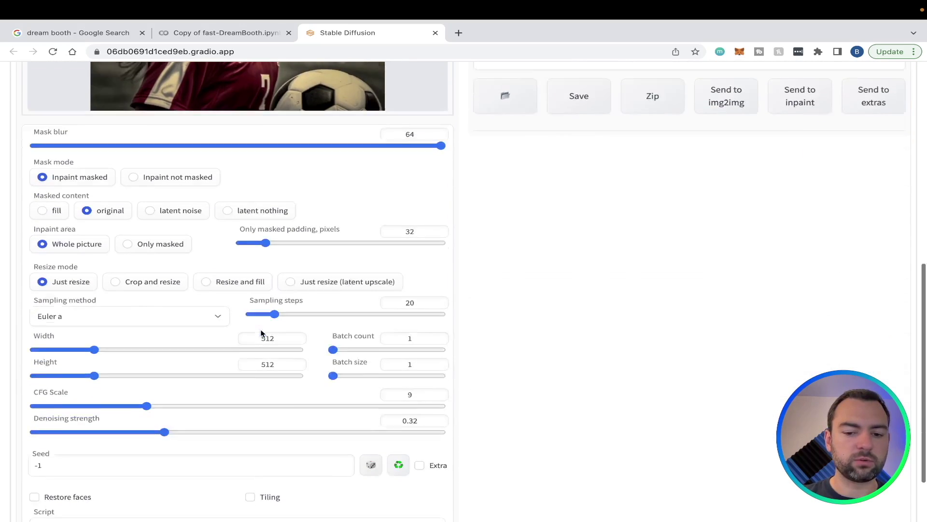
{"action": "left_click_drag", "start_coordinate": [149, 357], "coordinate": [115, 357]}
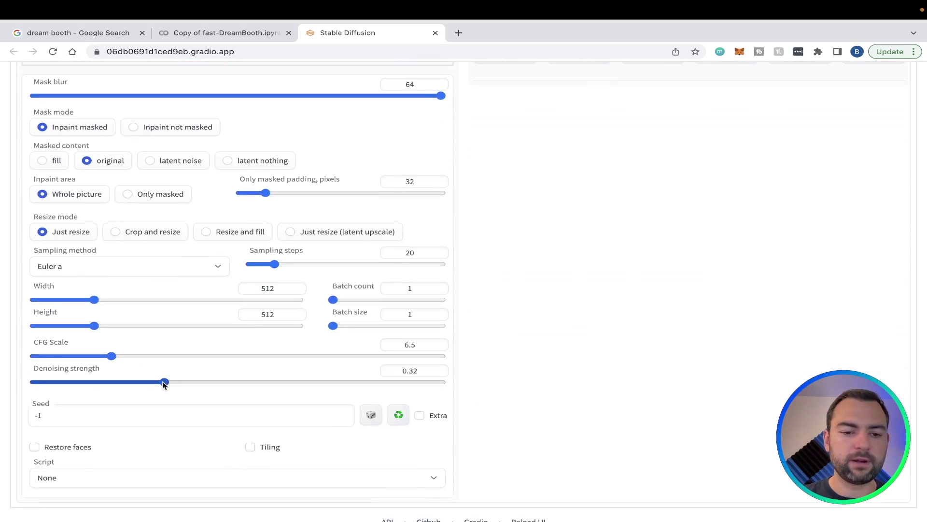
{"action": "left_click_drag", "start_coordinate": [165, 383], "coordinate": [134, 383]}
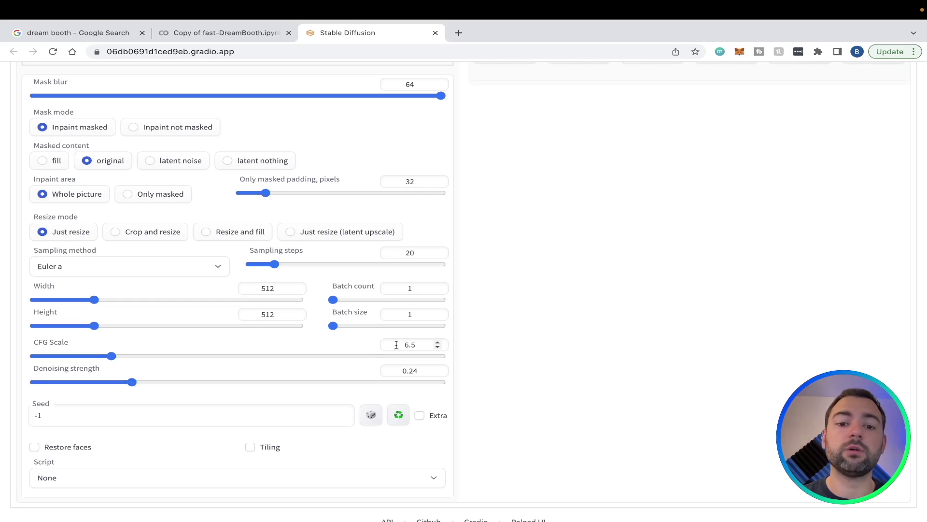
Set the batch count to 9
{"action": "scroll", "coordinate": [394, 353], "scroll_direction": "up", "scroll_amount": 8}
{"action": "scroll", "coordinate": [390, 362], "scroll_direction": "down", "scroll_amount": 9}
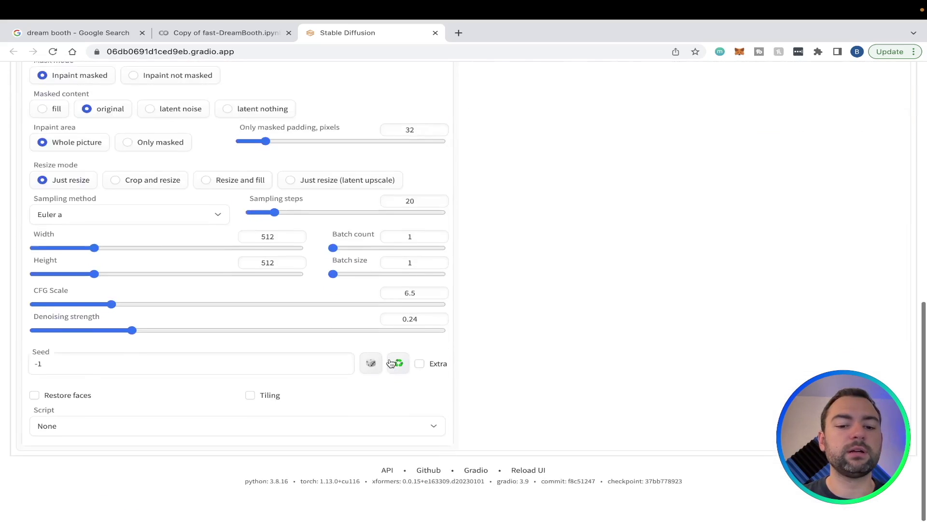
{"action": "scroll", "coordinate": [391, 362], "scroll_direction": "up", "scroll_amount": 7}
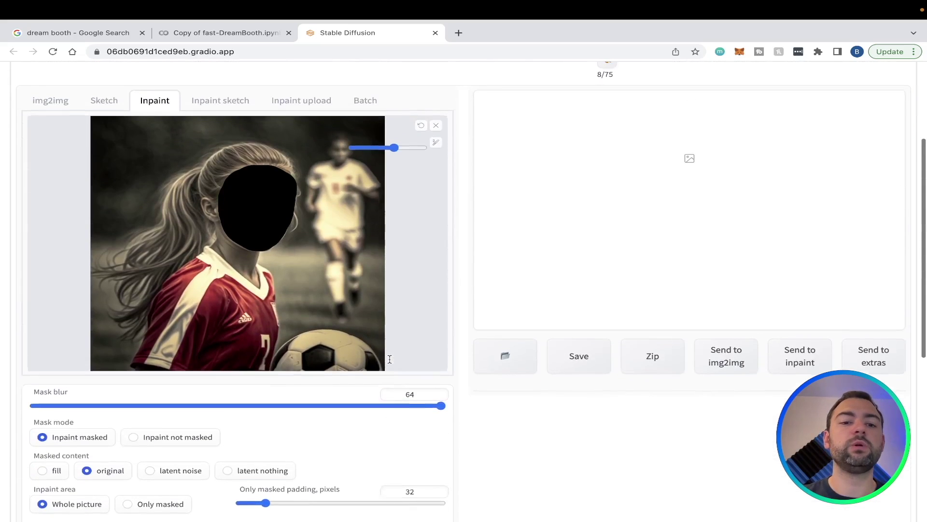
{"action": "scroll", "coordinate": [263, 226], "scroll_direction": "up", "scroll_amount": 3}
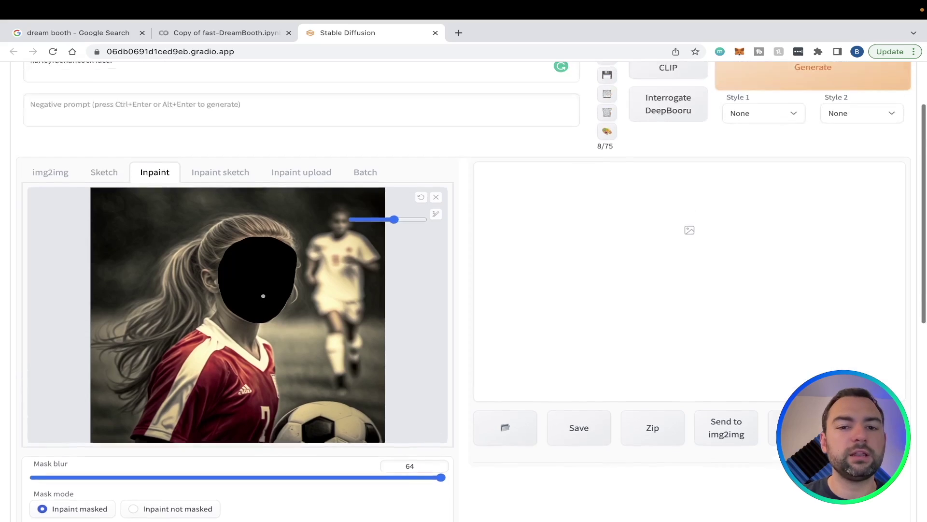
{"action": "scroll", "coordinate": [263, 227], "scroll_direction": "down", "scroll_amount": 9}
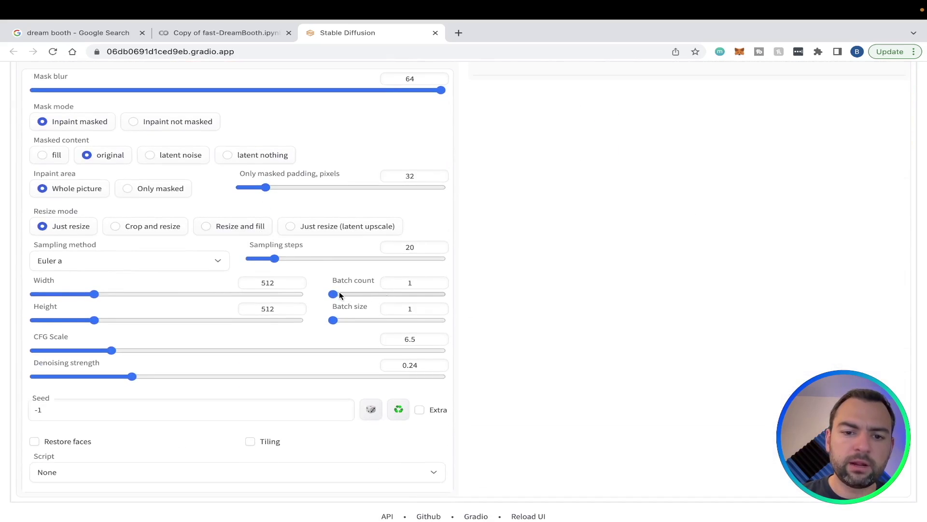
{"action": "mouse_move", "coordinate": [333, 294]}
{"action": "left_mouse_down"}
{"action": "mouse_move", "coordinate": [372, 293]}
{"action": "mouse_move", "coordinate": [337, 294]}
{"action": "left_mouse_up"}
{"action": "scroll", "coordinate": [436, 263], "scroll_direction": "up", "scroll_amount": 10}
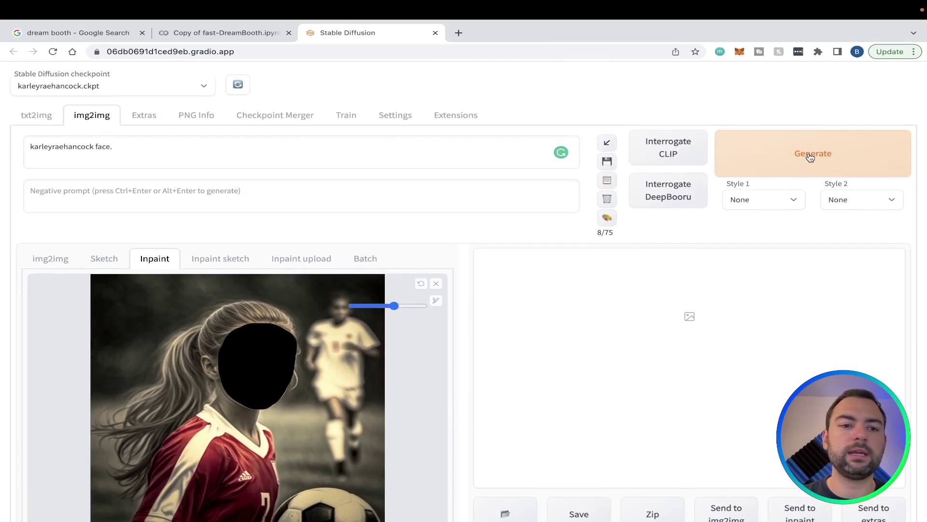
Generate the face-inpaint batch and wait for the results gallery to fill
{"action": "left_click", "coordinate": [810, 157]}
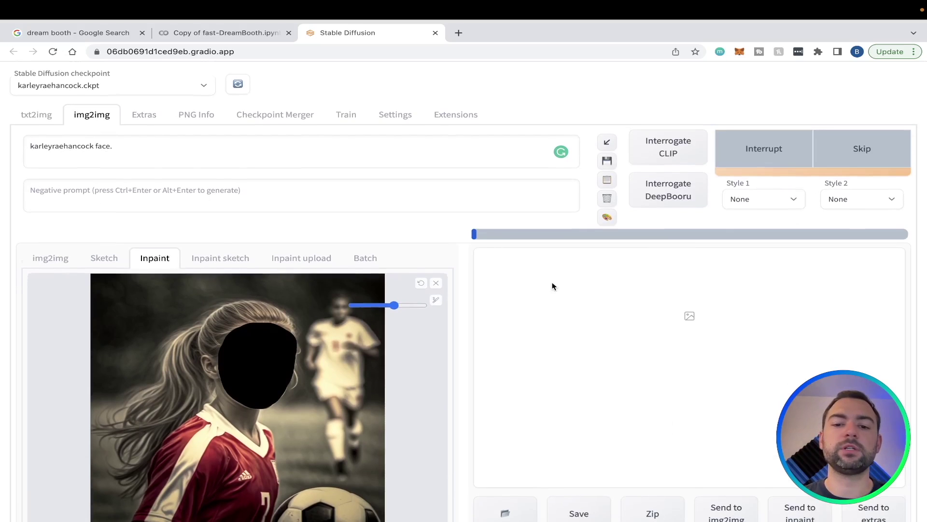
{"action": "scroll", "coordinate": [553, 285], "scroll_direction": "down", "scroll_amount": 1}
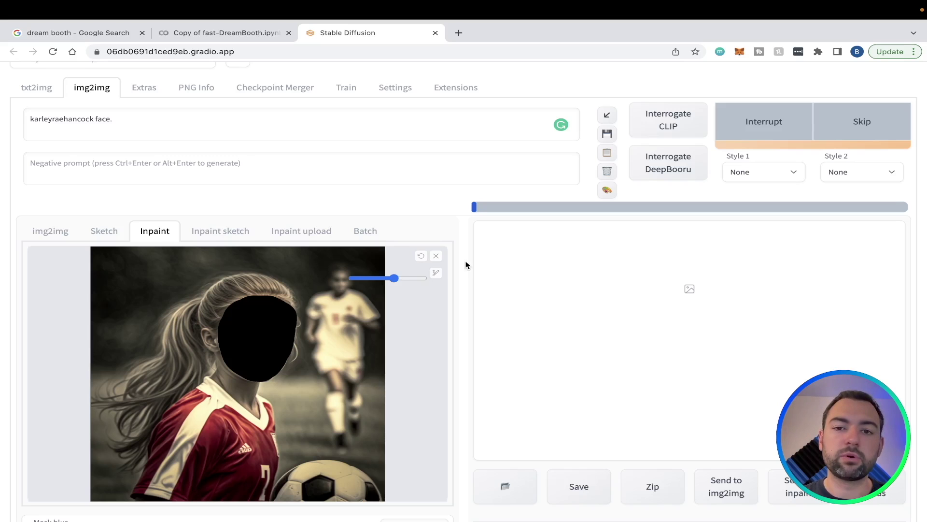
{"action": "scroll", "coordinate": [466, 264], "scroll_direction": "down", "scroll_amount": 10}
{"action": "scroll", "coordinate": [466, 264], "scroll_direction": "up", "scroll_amount": 12}
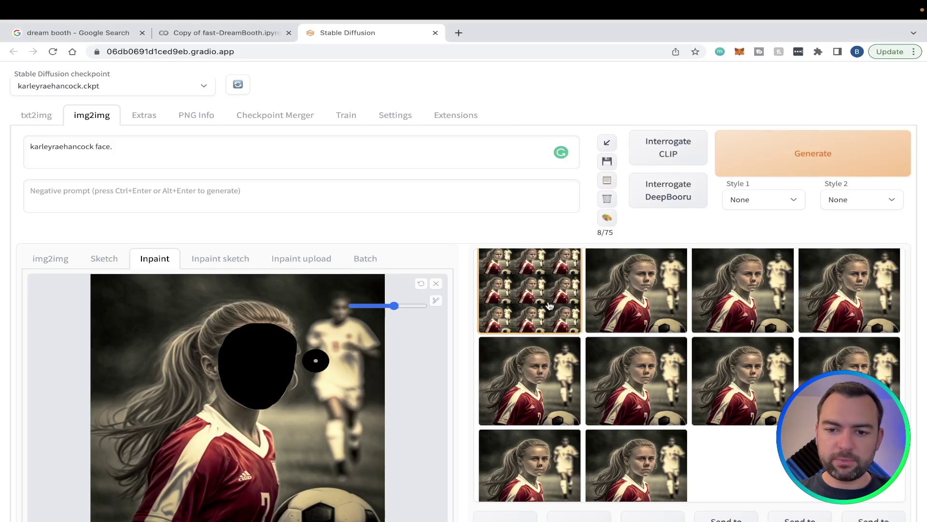
Open the results grid full-screen and zoom in to inspect the faces
{"action": "left_click", "coordinate": [546, 303]}
{"action": "left_click", "coordinate": [689, 351]}
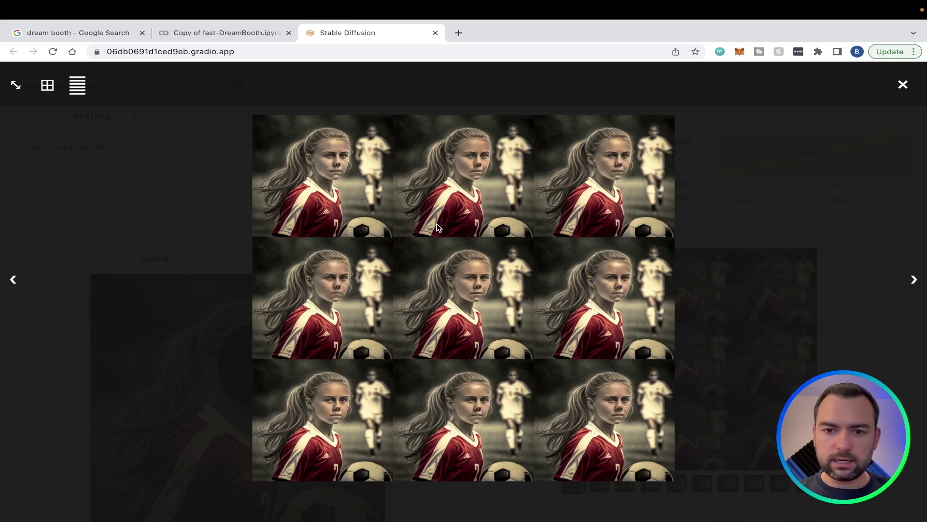
{"action": "left_click", "coordinate": [570, 190]}
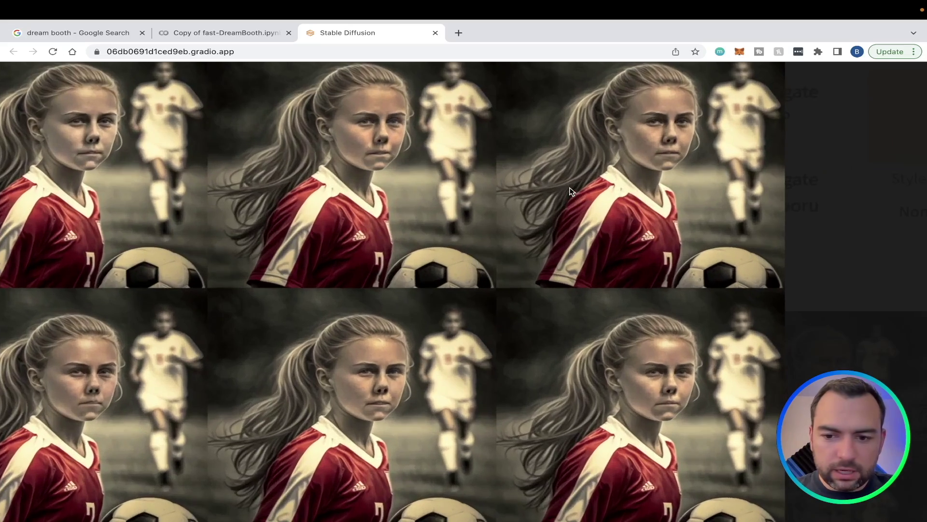
{"action": "scroll", "coordinate": [570, 191], "scroll_direction": "down", "scroll_amount": 3}
{"action": "scroll", "coordinate": [572, 192], "scroll_direction": "down", "scroll_amount": 2}
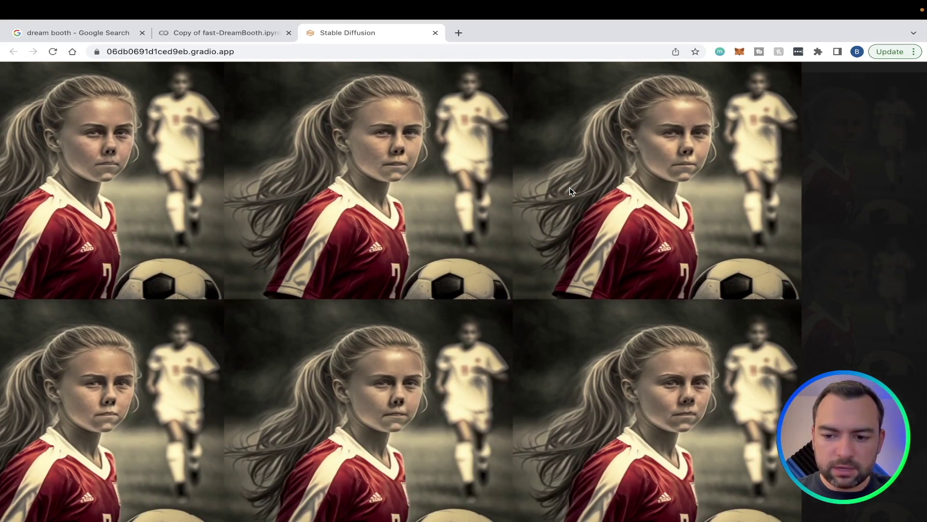
{"action": "left_click", "coordinate": [572, 192]}
{"action": "key", "text": "Escape"}
Tick Restore faces for the next generation
{"action": "scroll", "coordinate": [572, 191], "scroll_direction": "down", "scroll_amount": 6}
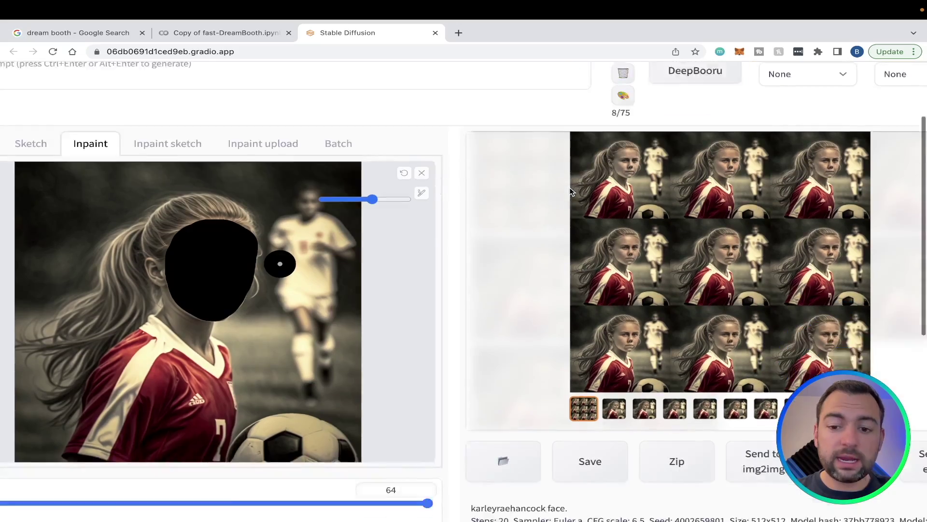
{"action": "scroll", "coordinate": [570, 191], "scroll_direction": "down", "scroll_amount": 5}
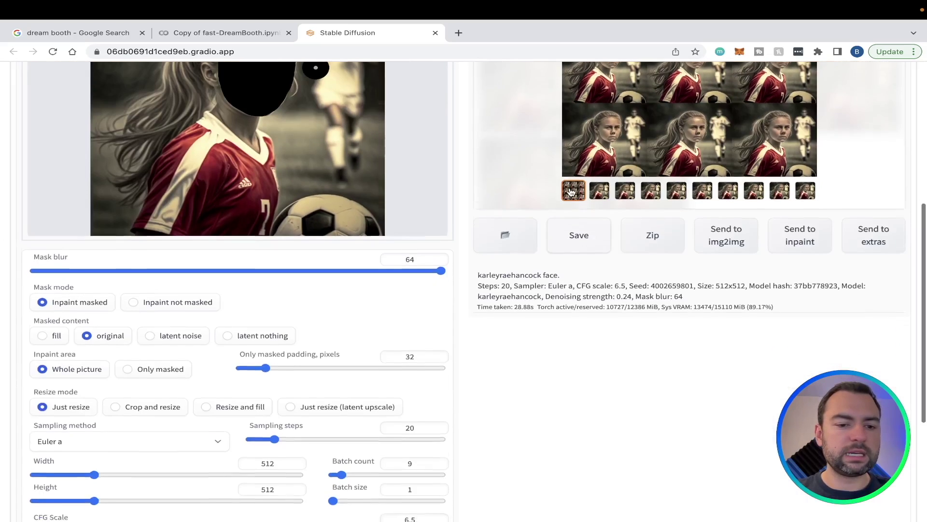
{"action": "scroll", "coordinate": [570, 191], "scroll_direction": "down", "scroll_amount": 4}
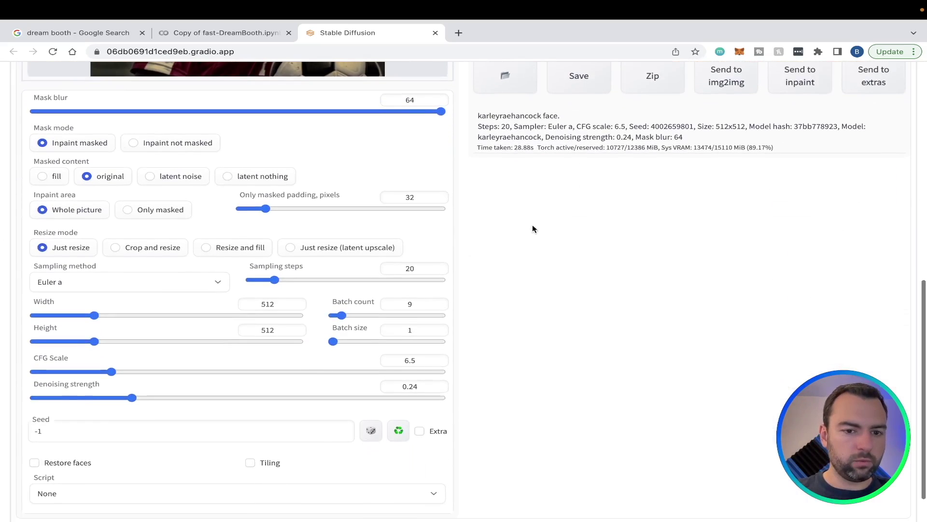
{"action": "scroll", "coordinate": [532, 225], "scroll_direction": "down", "scroll_amount": 1}
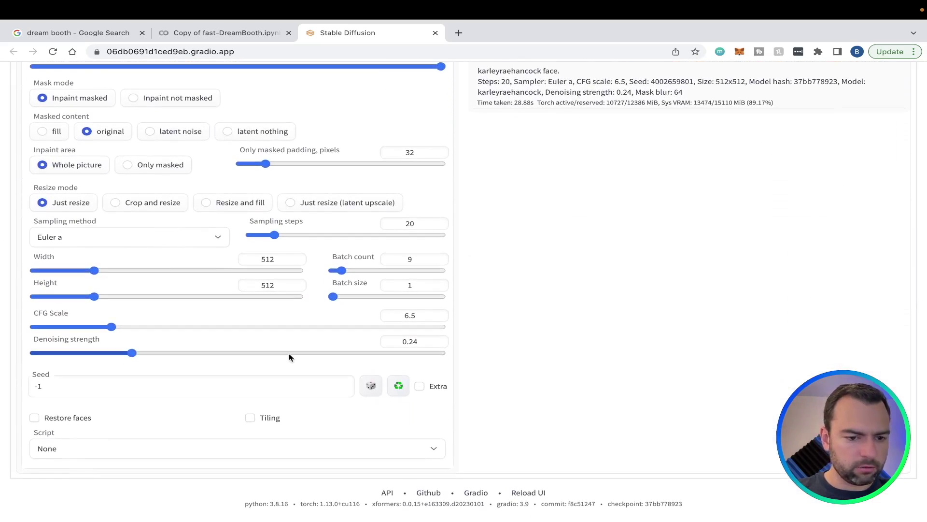
{"action": "left_click", "coordinate": [35, 418]}
{"action": "scroll", "coordinate": [316, 308], "scroll_direction": "up", "scroll_amount": 15}
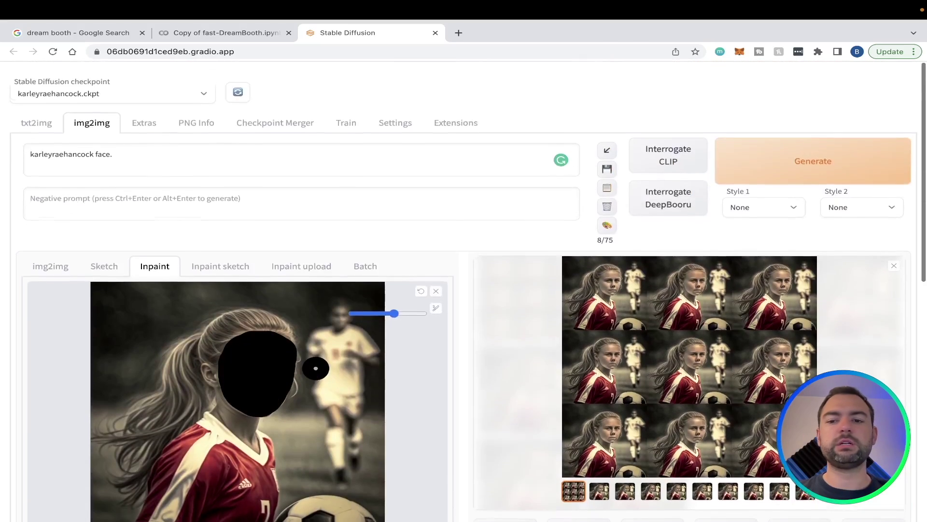
{"action": "scroll", "coordinate": [316, 307], "scroll_direction": "down", "scroll_amount": 1}
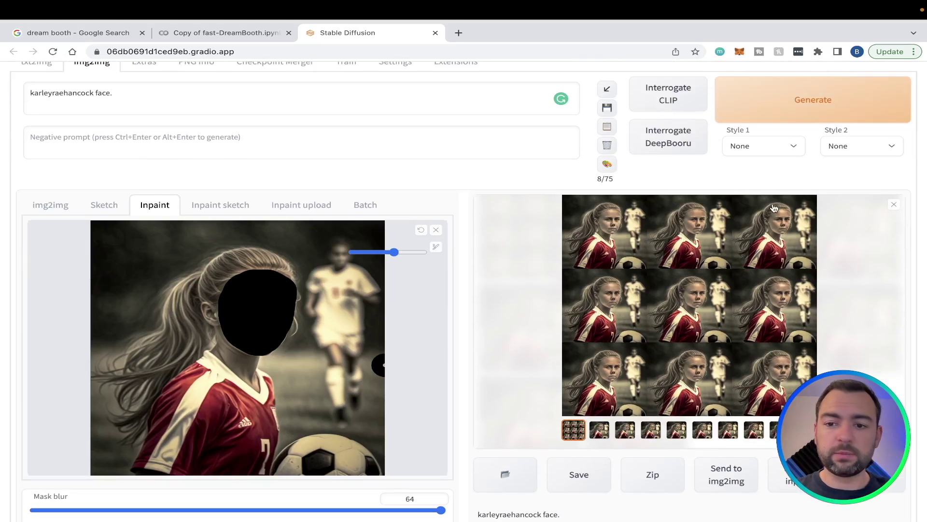
Open the new nine-image grid full-screen, zoom in on the faces, then close it
{"action": "scroll", "coordinate": [799, 96], "scroll_direction": "up", "scroll_amount": 1}
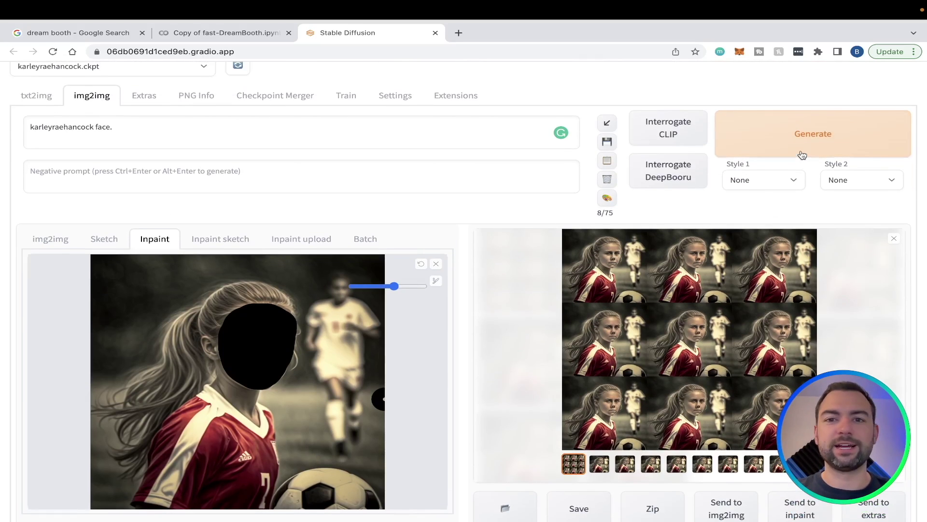
{"action": "scroll", "coordinate": [469, 471], "scroll_direction": "up", "scroll_amount": 1}
{"action": "left_click", "coordinate": [706, 355]}
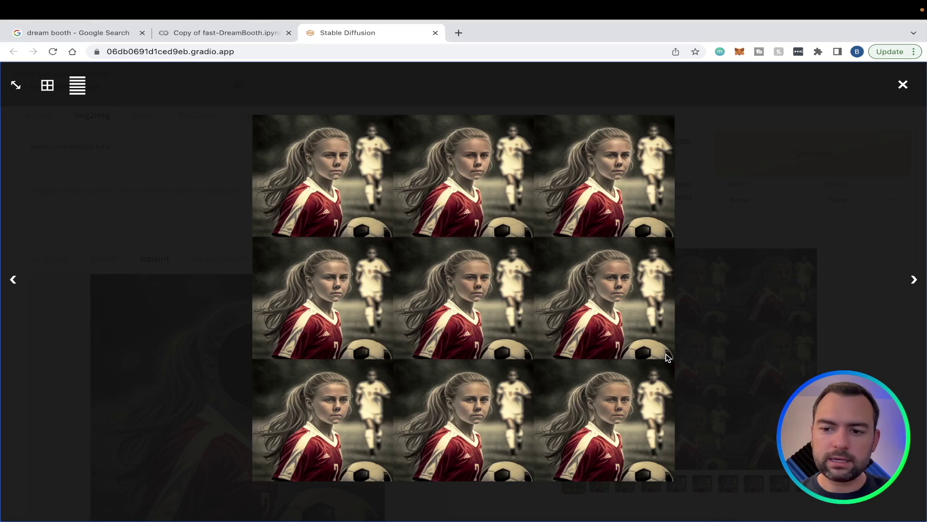
{"action": "left_click", "coordinate": [612, 211]}
{"action": "scroll", "coordinate": [421, 392], "scroll_direction": "down", "scroll_amount": 2}
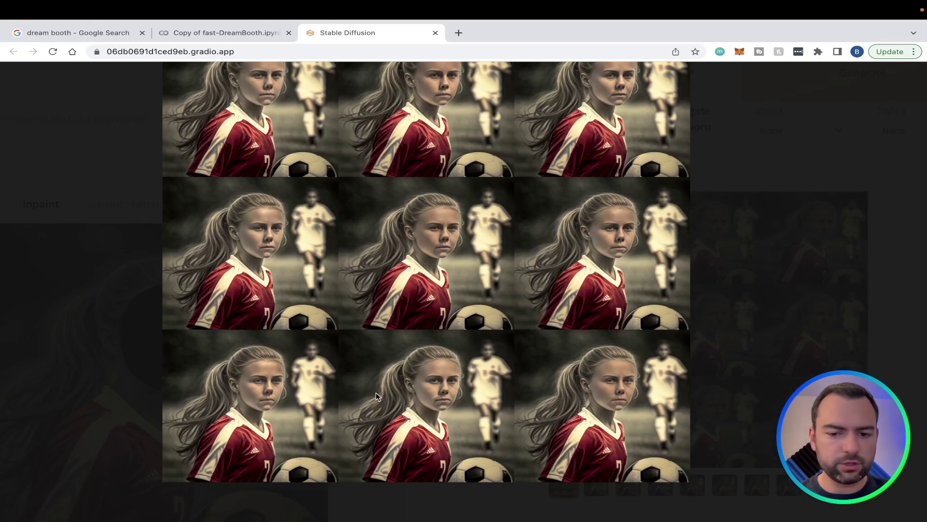
{"action": "left_click", "coordinate": [364, 401]}
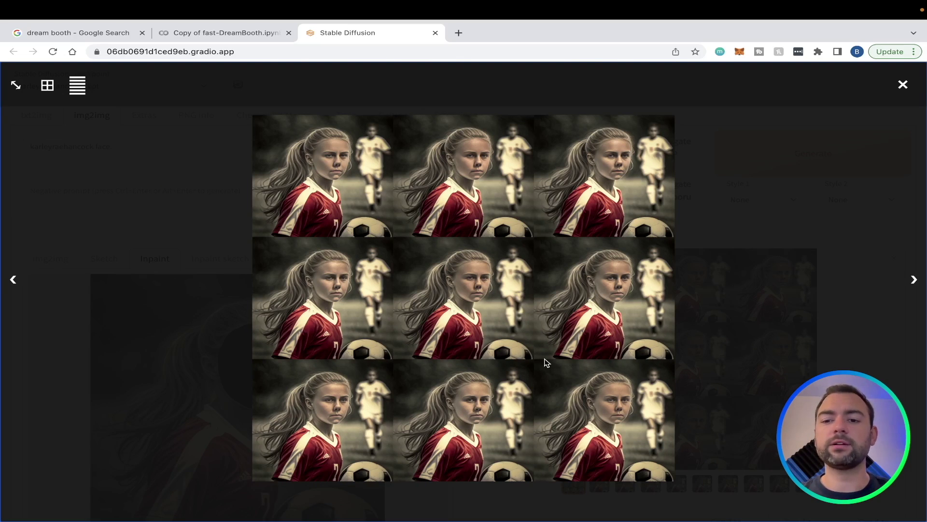
{"action": "left_click", "coordinate": [585, 353]}
Select the third inpainted result, save it and download it as a PNG
{"action": "scroll", "coordinate": [584, 353], "scroll_direction": "down", "scroll_amount": 3}
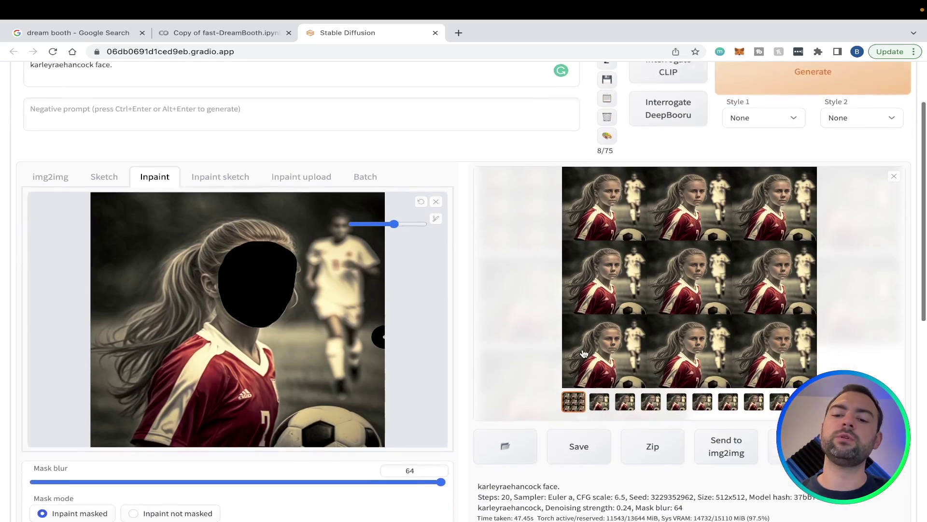
{"action": "left_click", "coordinate": [600, 386]}
{"action": "key", "text": "Right"}
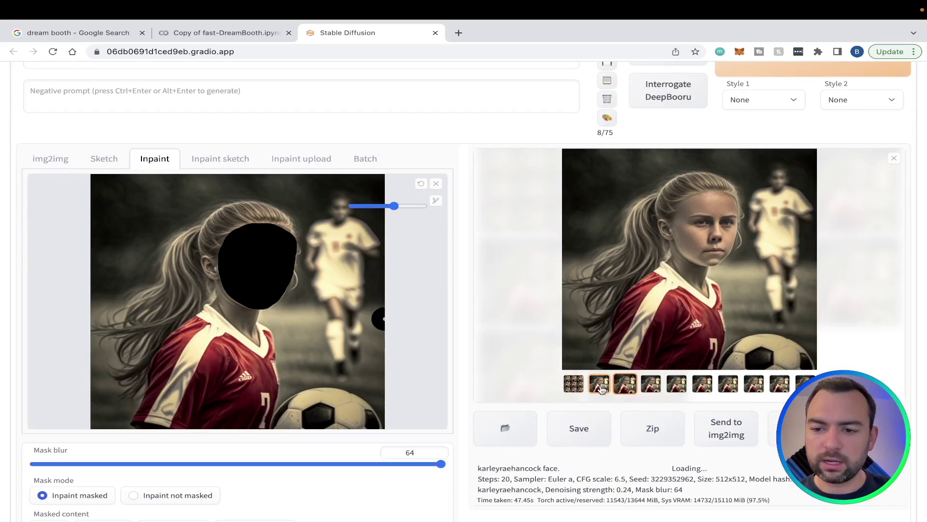
{"action": "left_click", "coordinate": [592, 431]}
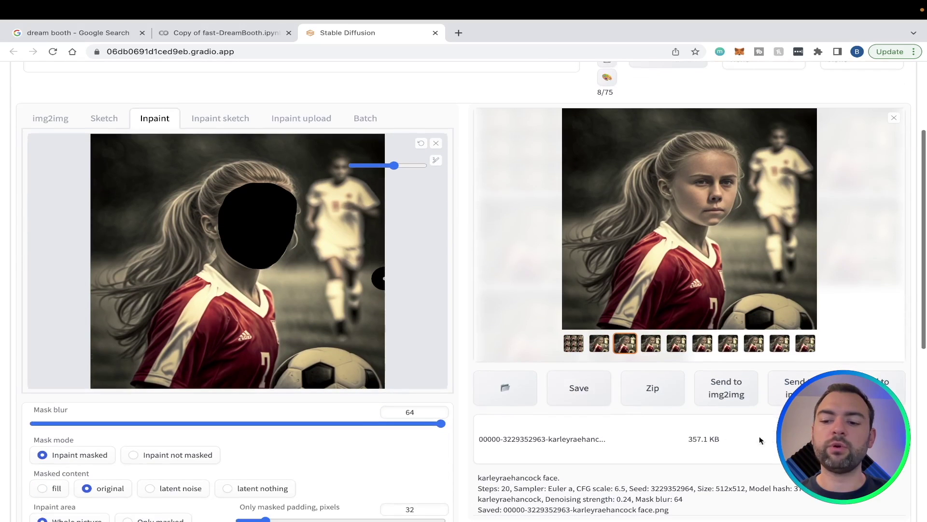
{"action": "left_click", "coordinate": [542, 438]}
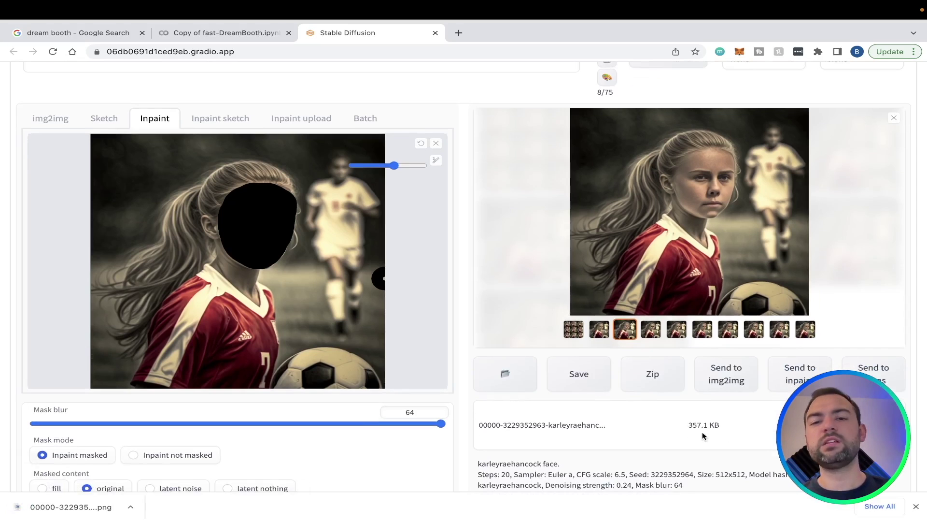
{"action": "scroll", "coordinate": [608, 436], "scroll_direction": "down", "scroll_amount": 6}
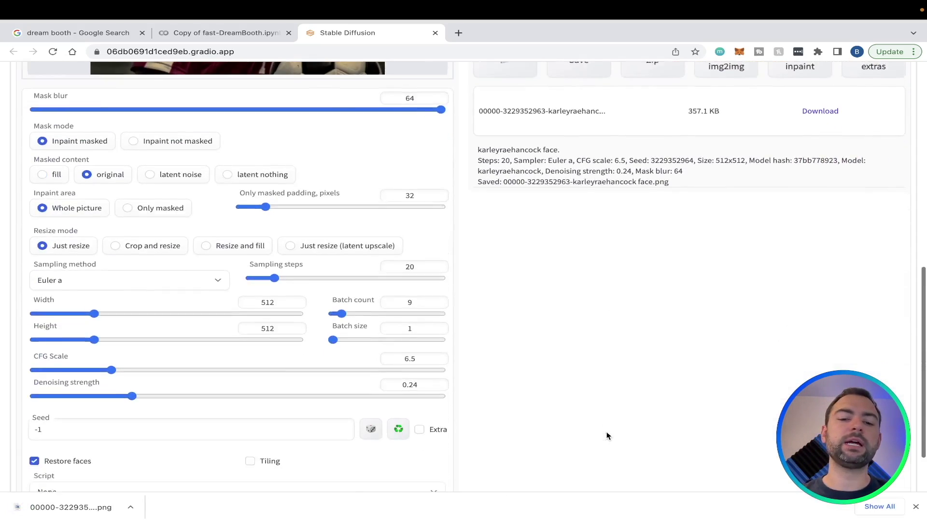
Raise the inpaint denoising strength from 0.24 to 0.3 and the CFG scale from 6.5 to 8
{"action": "scroll", "coordinate": [607, 435], "scroll_direction": "up", "scroll_amount": 2}
{"action": "scroll", "coordinate": [607, 434], "scroll_direction": "down", "scroll_amount": 3}
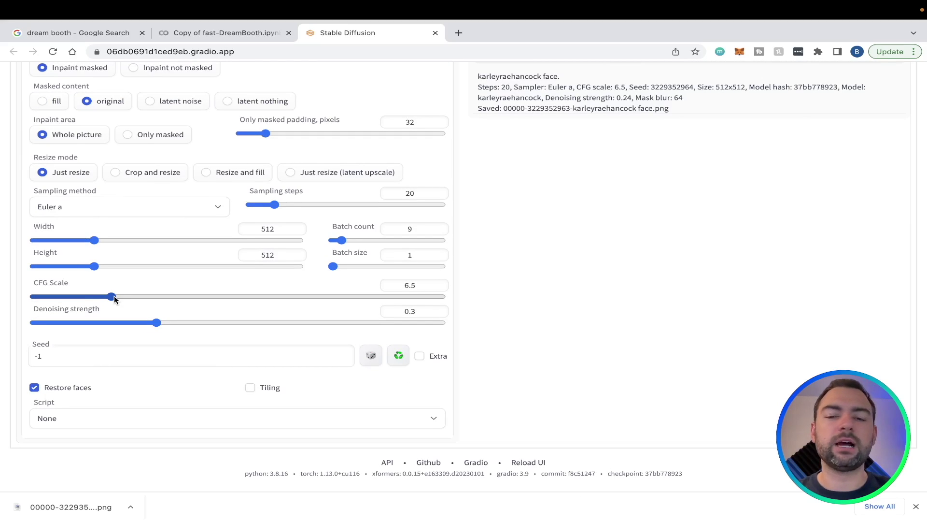
{"action": "left_click_drag", "start_coordinate": [114, 295], "coordinate": [125, 298]}
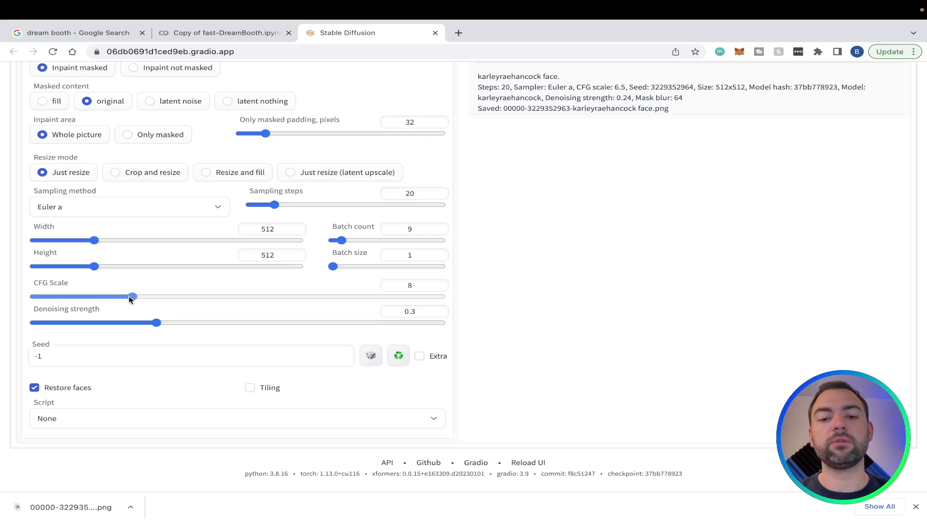
{"action": "scroll", "coordinate": [290, 285], "scroll_direction": "up", "scroll_amount": 15}
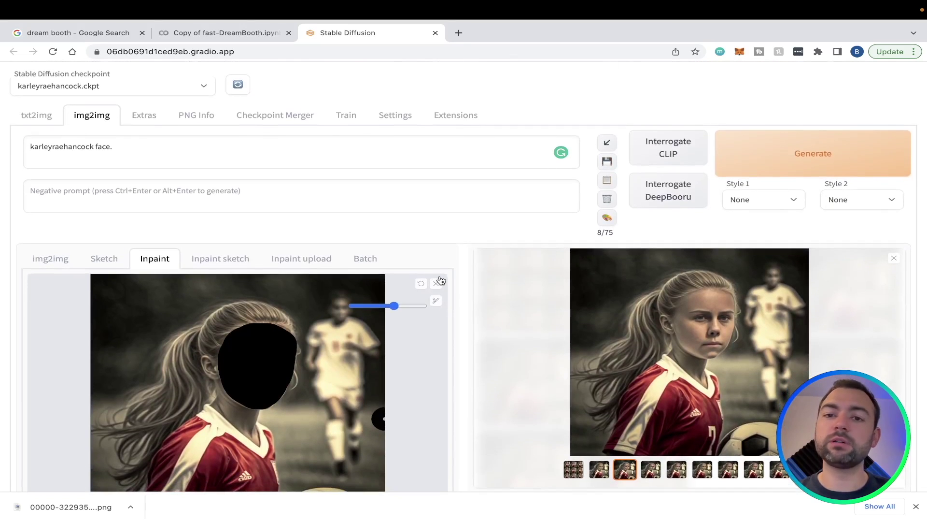
{"action": "scroll", "coordinate": [515, 325], "scroll_direction": "down", "scroll_amount": 4}
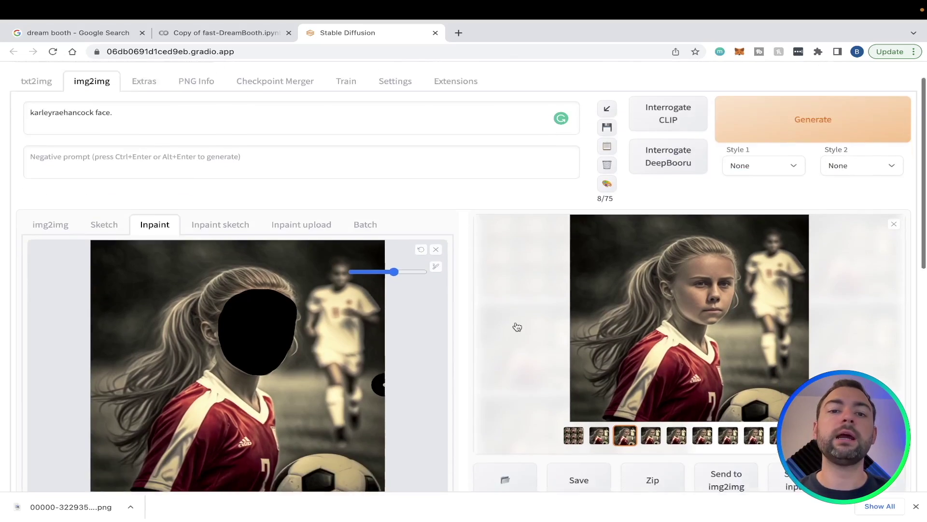
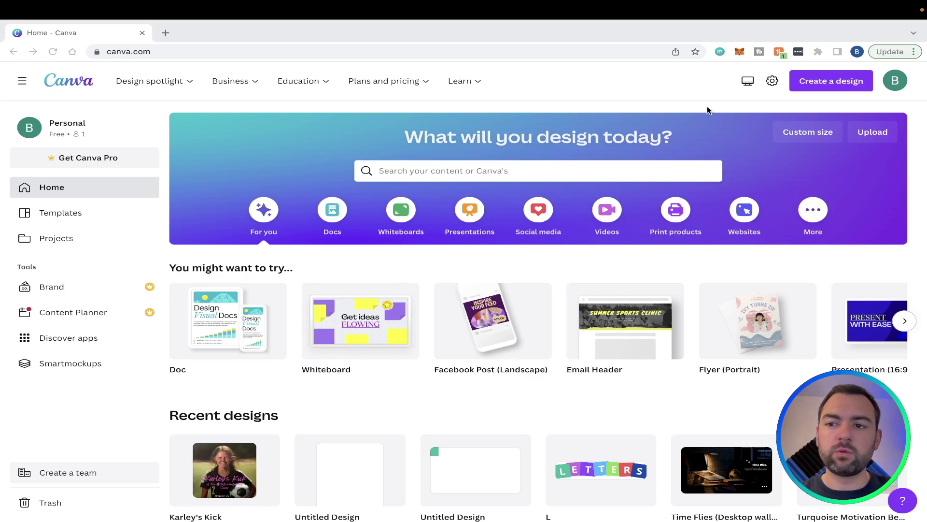
Create a custom-size Canva design with width 512 px and height 512 px
{"action": "left_click", "coordinate": [825, 85]}
{"action": "scroll", "coordinate": [782, 170], "scroll_direction": "down", "scroll_amount": 2}
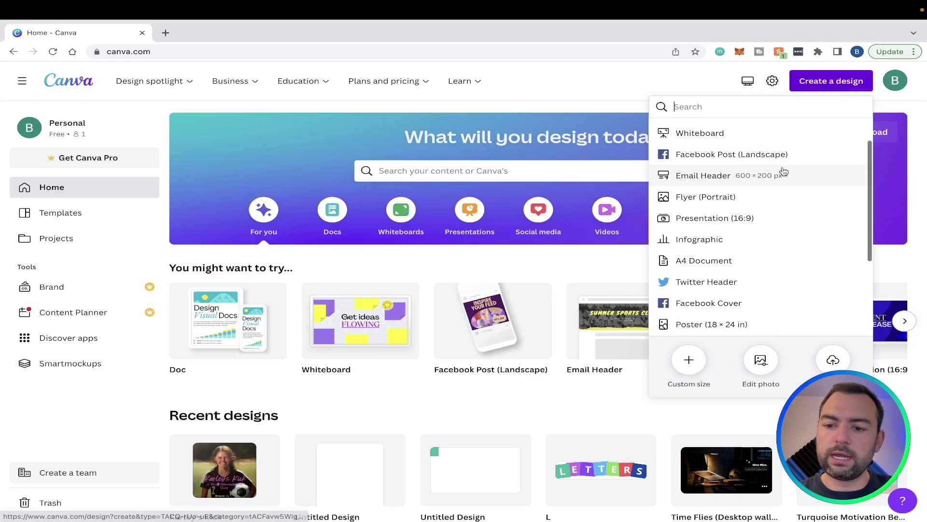
{"action": "left_click", "coordinate": [691, 359]}
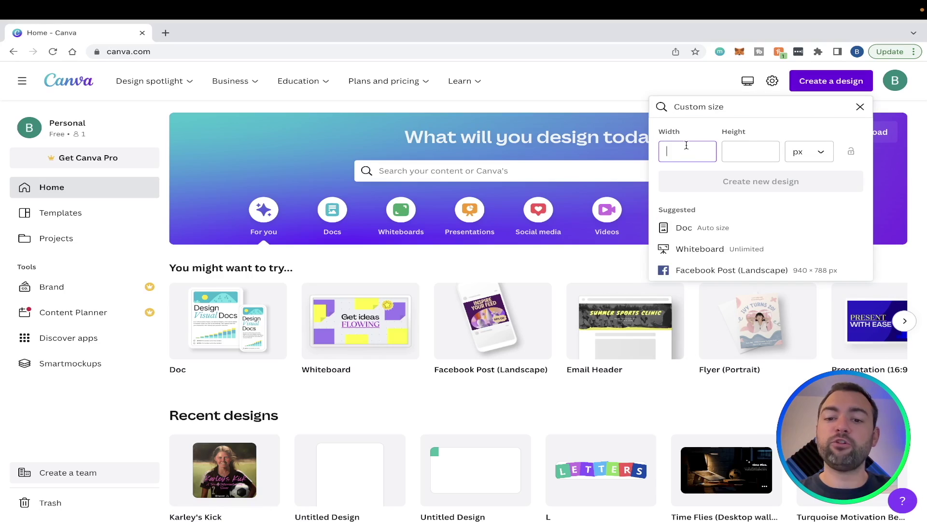
{"action": "type", "text": "512"}
{"action": "key", "text": "Tab"}
{"action": "type", "text": "5"}
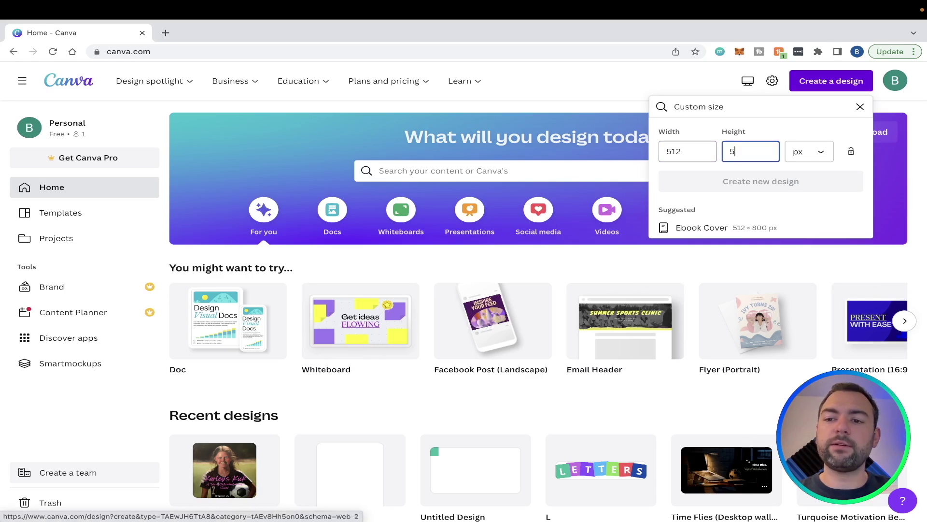
{"action": "type", "text": "12"}
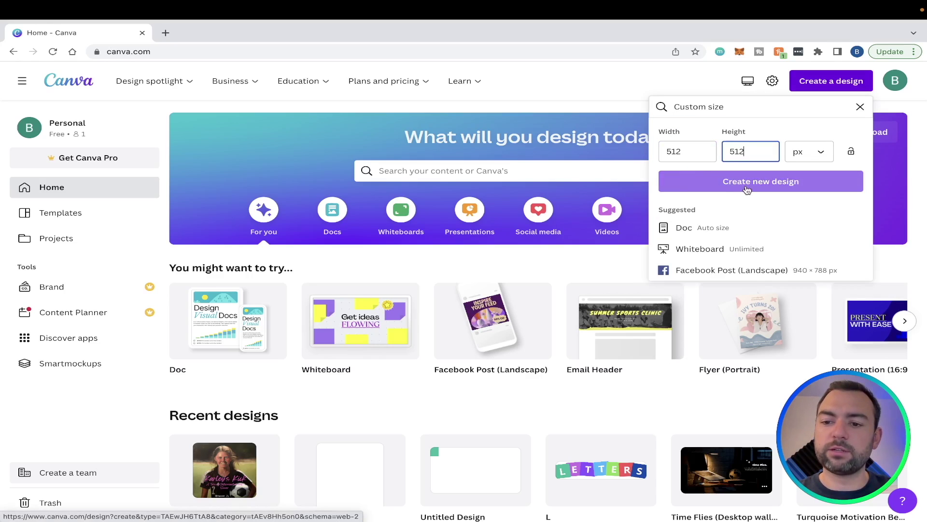
{"action": "left_click", "coordinate": [746, 187]}
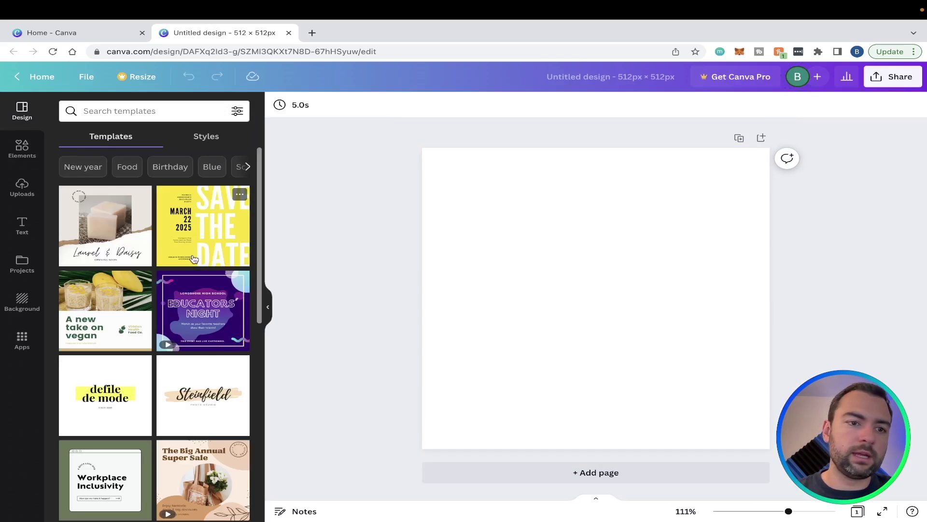
Browse the Elements and Text panels, then return to Uploads to view the uploaded soccer images
{"action": "scroll", "coordinate": [122, 220], "scroll_direction": "down", "scroll_amount": 1}
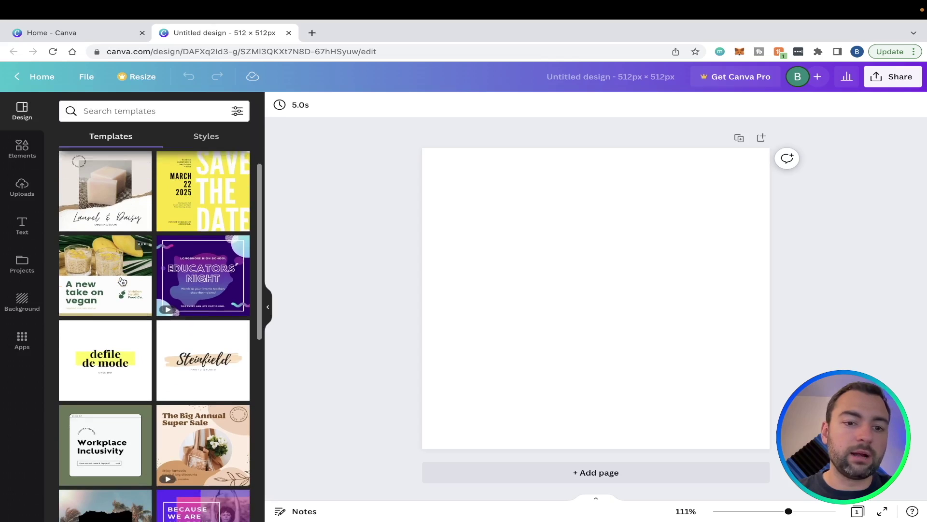
{"action": "scroll", "coordinate": [123, 282], "scroll_direction": "up", "scroll_amount": 1}
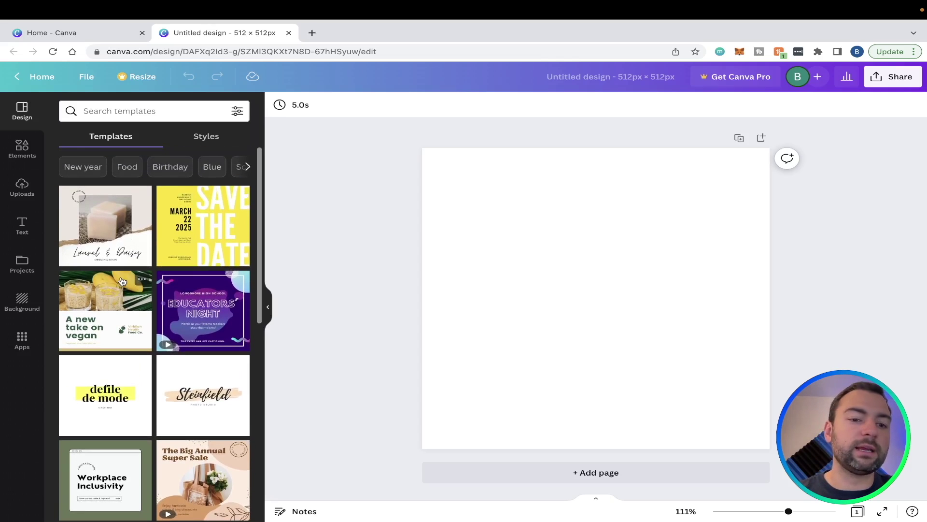
{"action": "scroll", "coordinate": [122, 281], "scroll_direction": "down", "scroll_amount": 2}
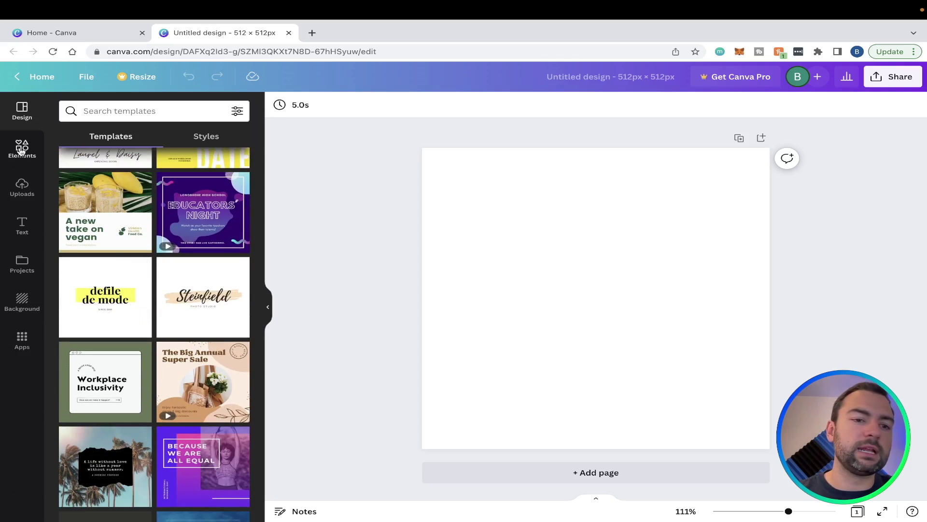
{"action": "left_click", "coordinate": [21, 152]}
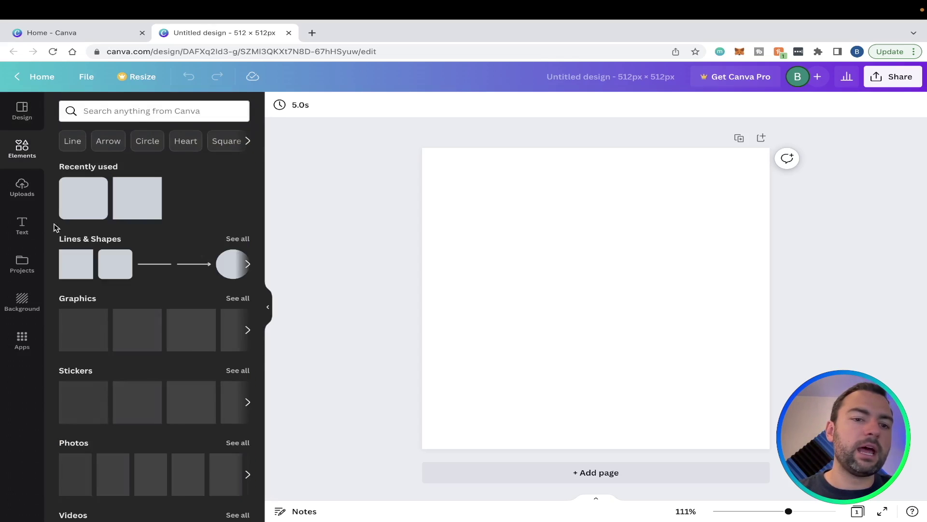
{"action": "left_click", "coordinate": [23, 188]}
{"action": "scroll", "coordinate": [108, 288], "scroll_direction": "down", "scroll_amount": 2}
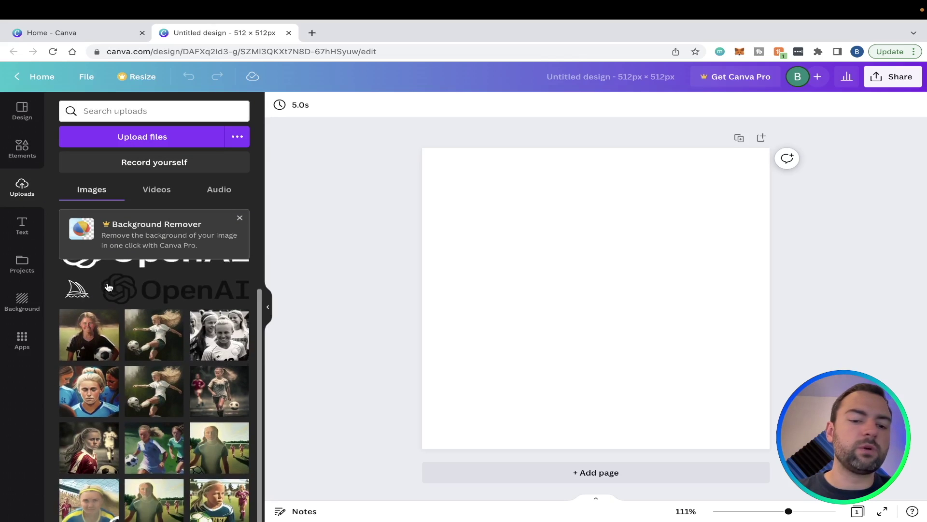
{"action": "scroll", "coordinate": [108, 287], "scroll_direction": "down", "scroll_amount": 1}
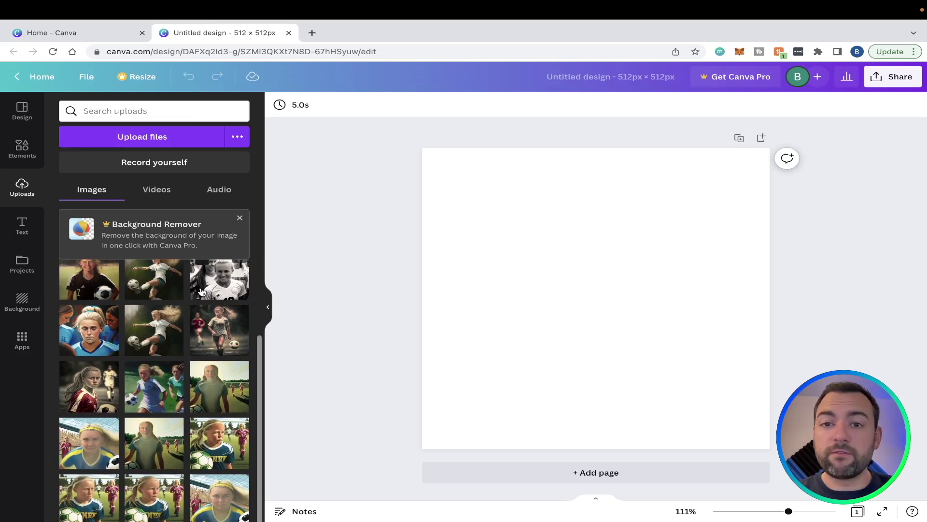
{"action": "scroll", "coordinate": [193, 338], "scroll_direction": "down", "scroll_amount": 1}
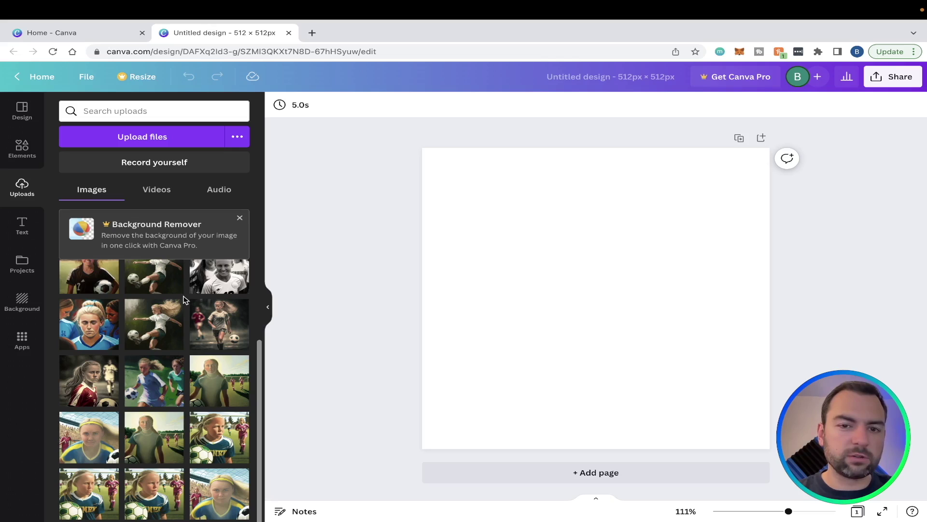
{"action": "left_click", "coordinate": [21, 224]}
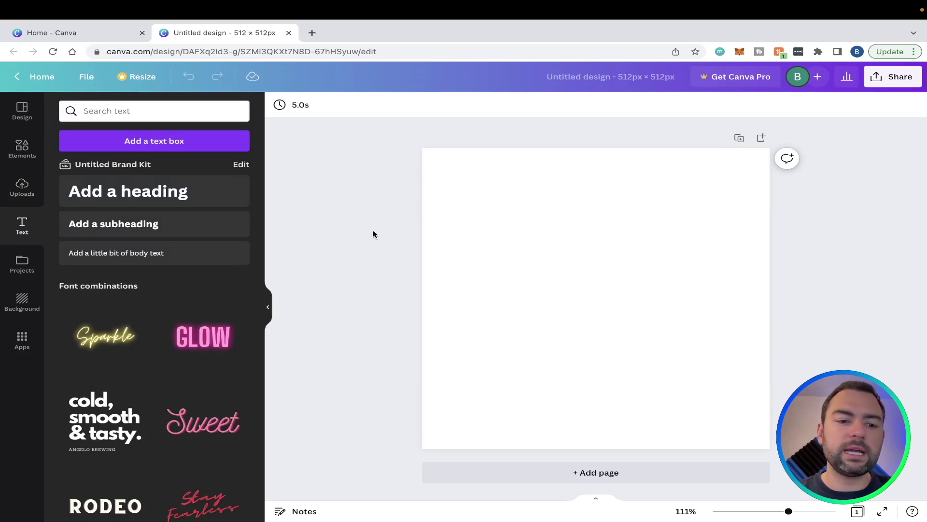
{"action": "left_click", "coordinate": [21, 189]}
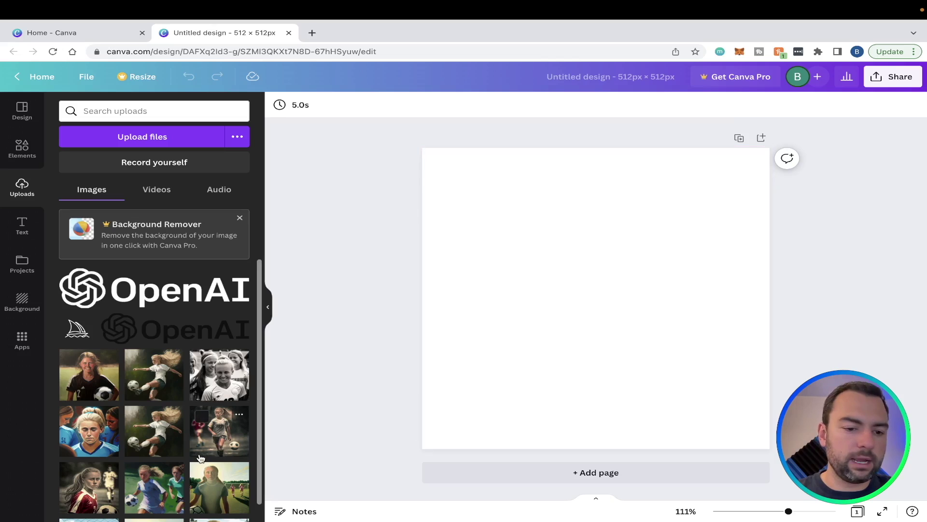
{"action": "scroll", "coordinate": [202, 416], "scroll_direction": "down", "scroll_amount": 1}
Place the girl-with-soccer-ball portrait on page 1 and enlarge it edge to edge
{"action": "left_click_drag", "start_coordinate": [96, 373], "coordinate": [564, 295]}
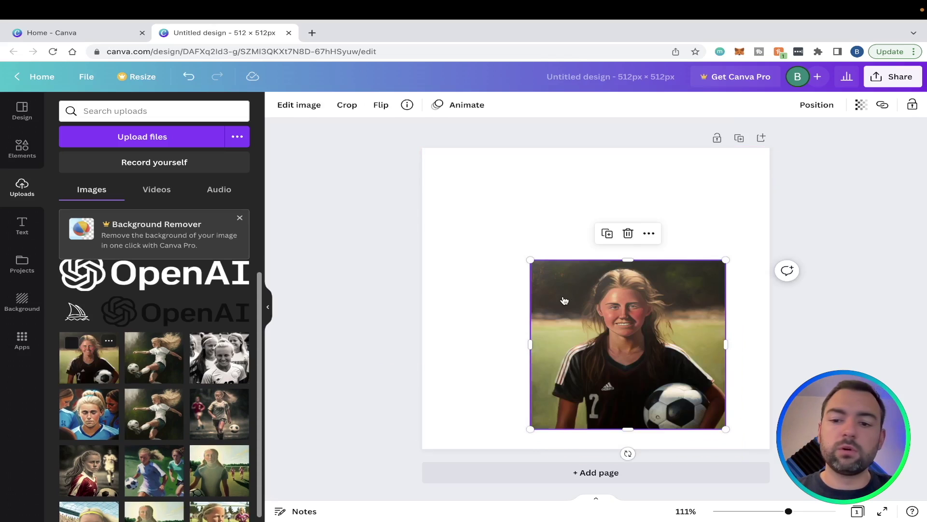
{"action": "double_click", "coordinate": [569, 288]}
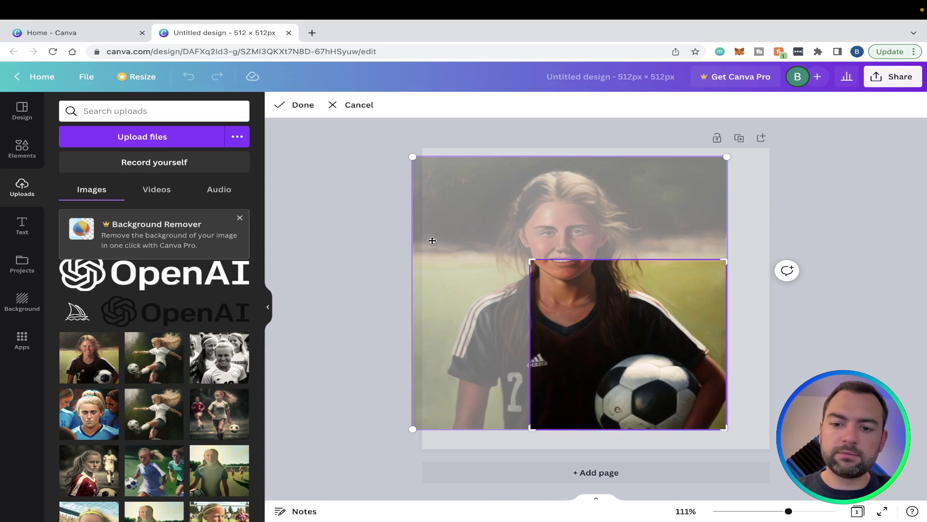
{"action": "key", "text": "Escape"}
{"action": "left_click_drag", "start_coordinate": [617, 316], "coordinate": [770, 450]}
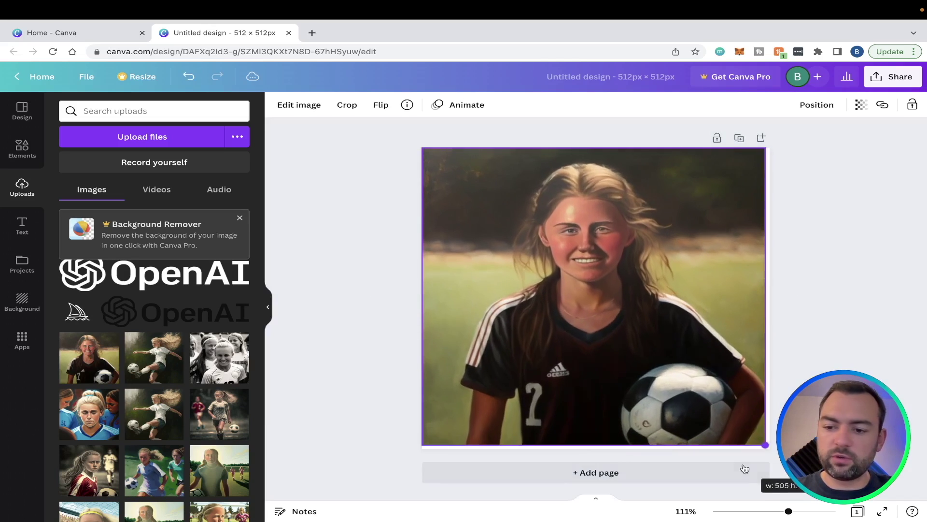
{"action": "key", "text": "Escape"}
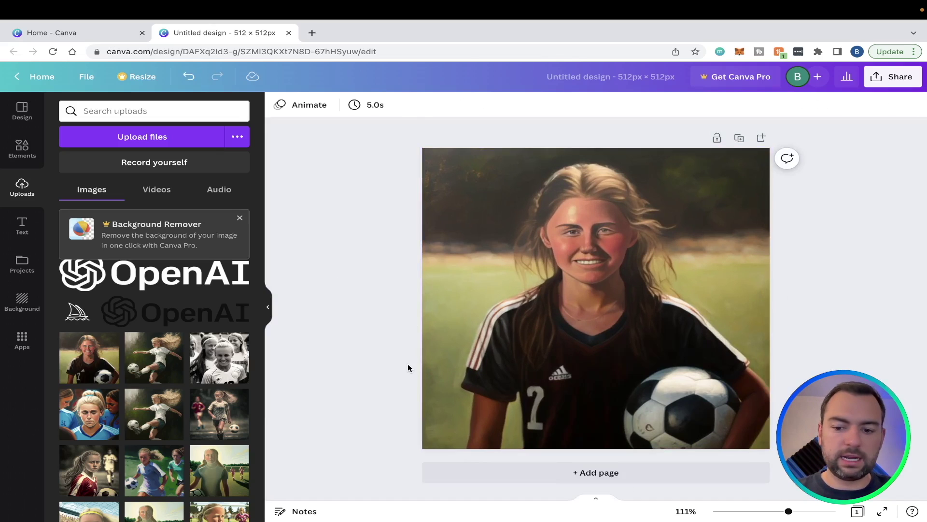
Add page 2 with the kicking-girl image aligned to its top-left corner
{"action": "left_click", "coordinate": [533, 475]}
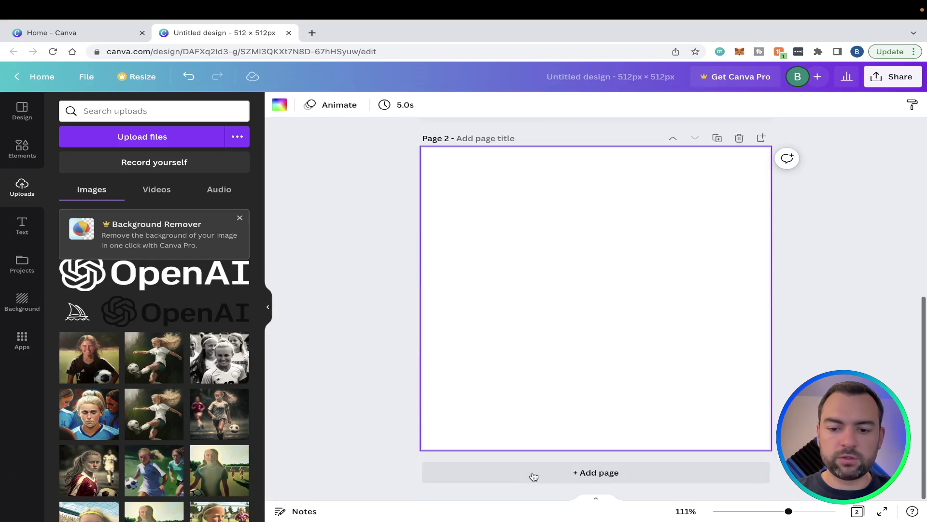
{"action": "left_click", "coordinate": [160, 362]}
{"action": "left_click_drag", "start_coordinate": [705, 364], "coordinate": [768, 450]}
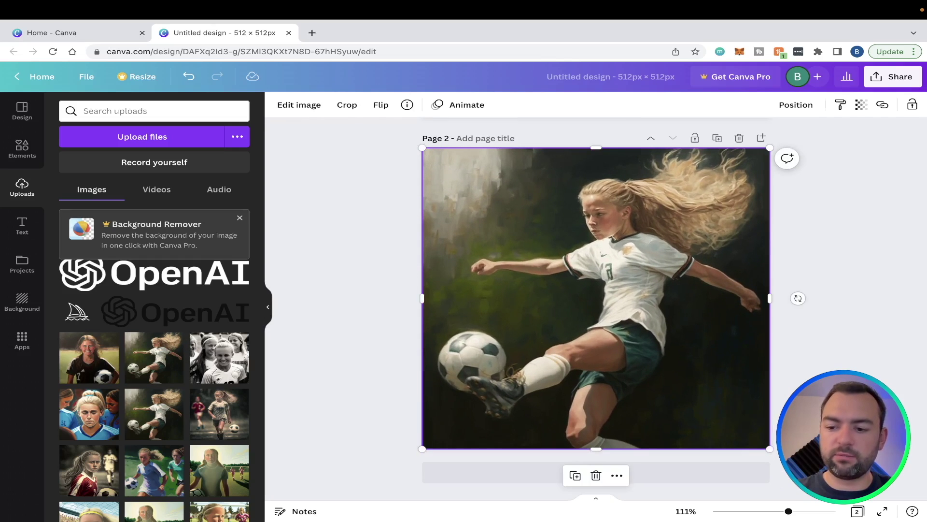
Add pages 3 and 4 holding the black-and-white teammates and blue-shirt girl images
{"action": "left_click_drag", "start_coordinate": [788, 511], "coordinate": [753, 511]}
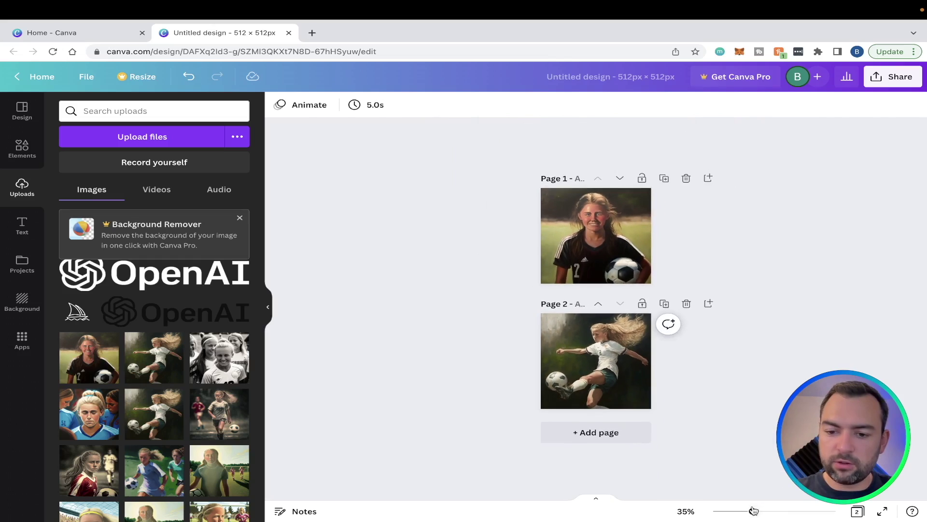
{"action": "left_click", "coordinate": [615, 432]}
{"action": "left_click_drag", "start_coordinate": [219, 359], "coordinate": [543, 401]}
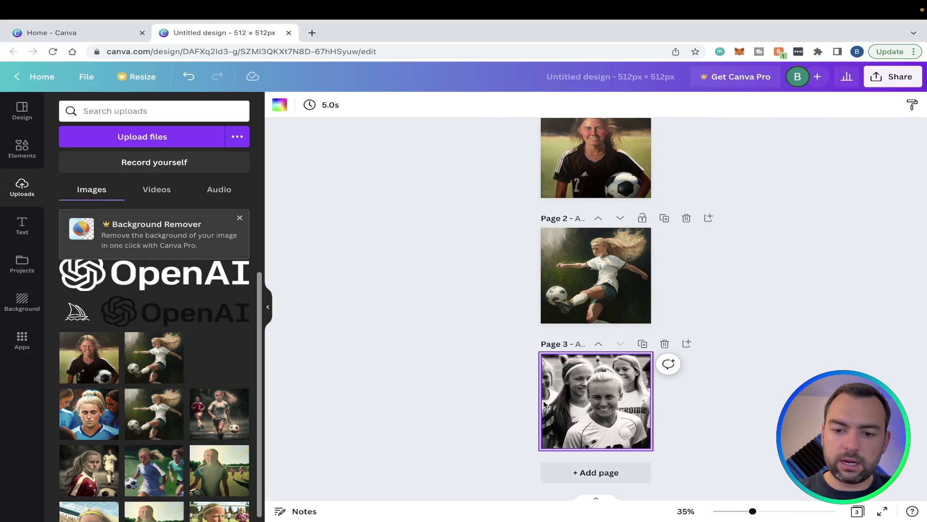
{"action": "left_click", "coordinate": [584, 472]}
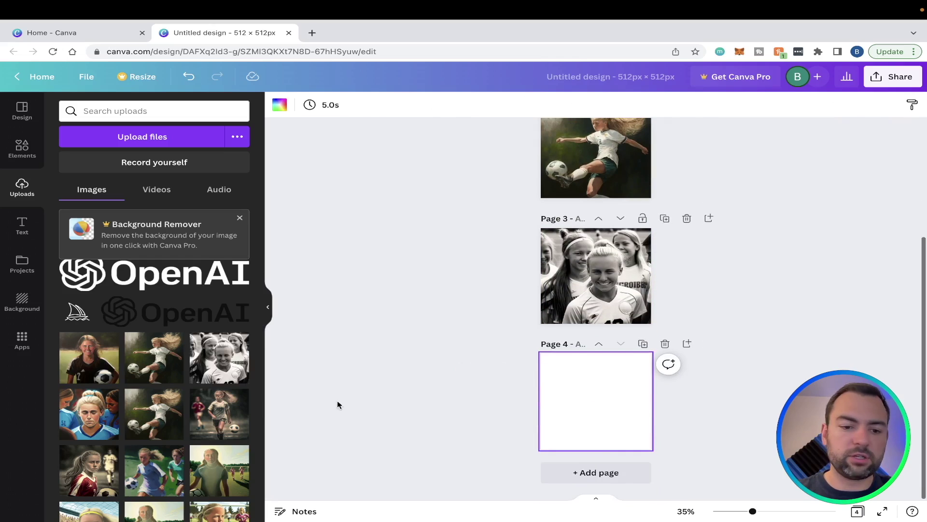
{"action": "left_click_drag", "start_coordinate": [89, 414], "coordinate": [542, 391]}
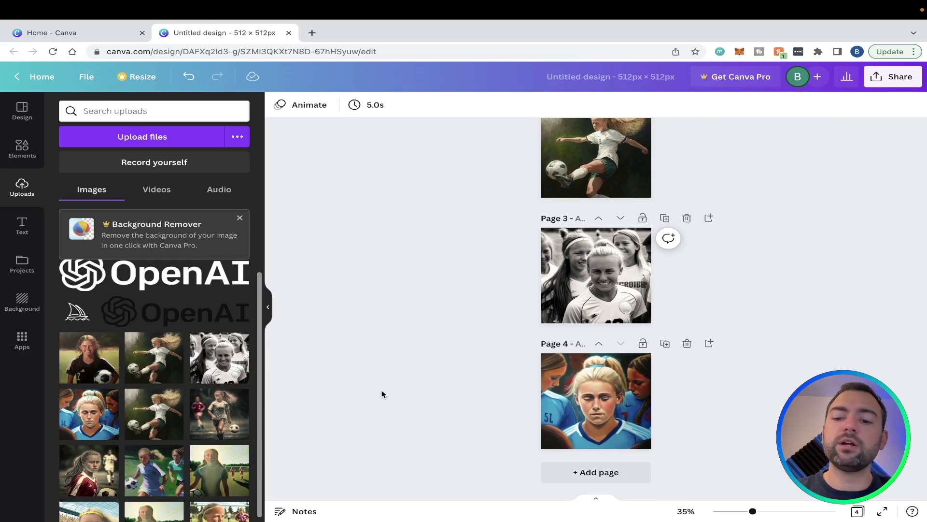
Scroll through the four pages to review each illustration, then show the Elements library
{"action": "scroll", "coordinate": [569, 213], "scroll_direction": "up", "scroll_amount": 4}
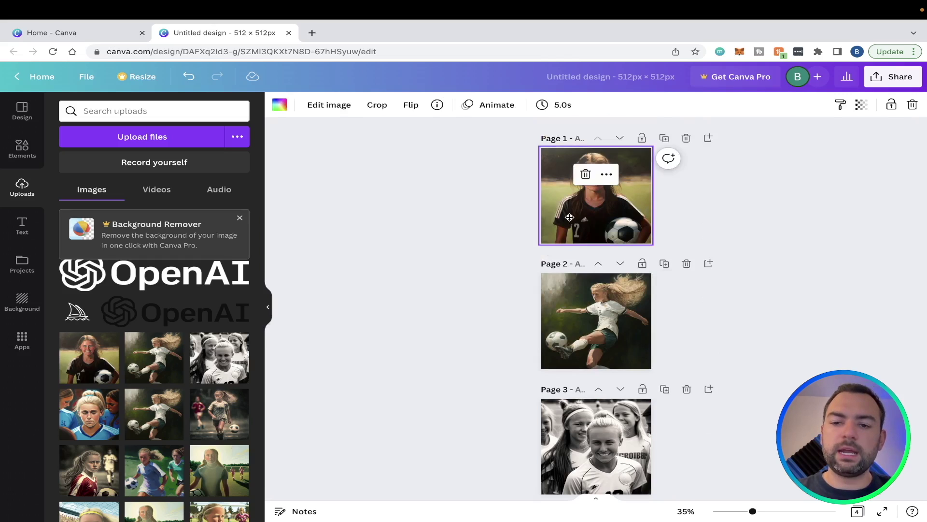
{"action": "double_click", "coordinate": [570, 218]}
{"action": "left_click", "coordinate": [695, 216]}
{"action": "scroll", "coordinate": [636, 225], "scroll_direction": "up", "scroll_amount": 3}
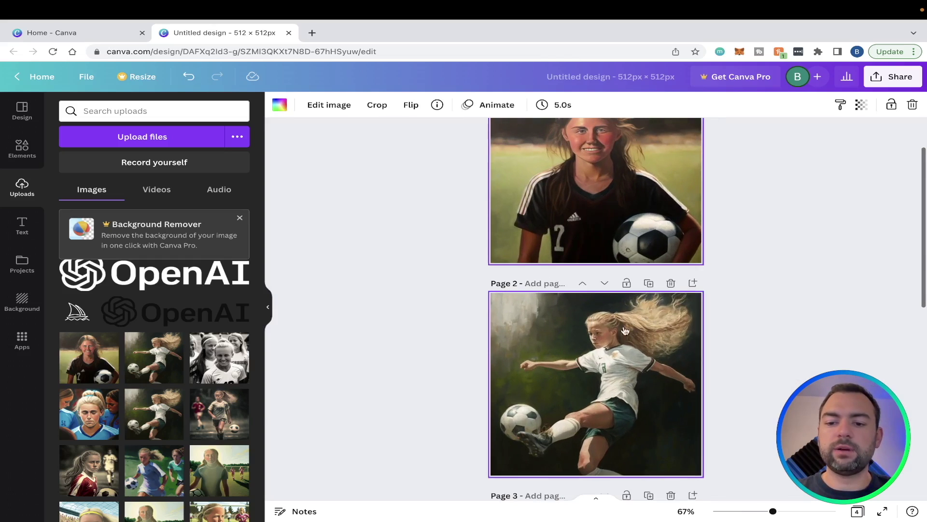
{"action": "scroll", "coordinate": [654, 219], "scroll_direction": "down", "scroll_amount": 2}
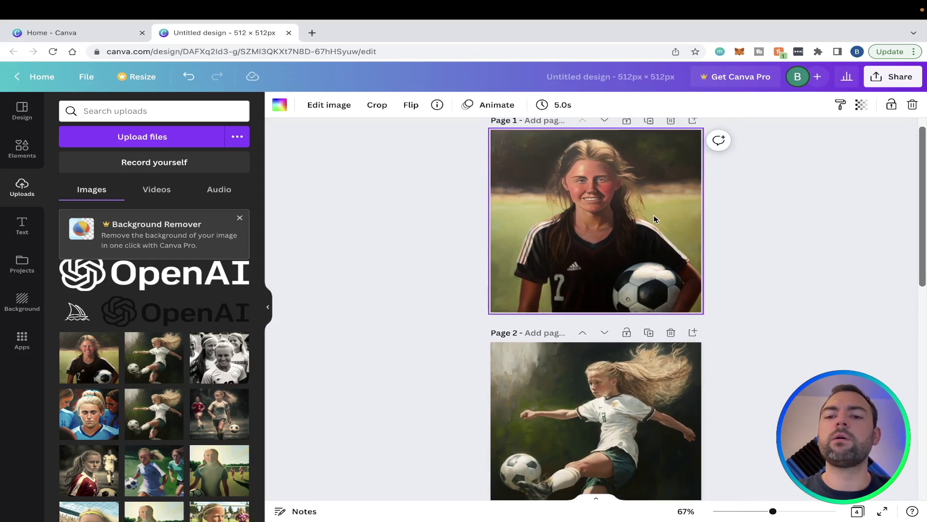
{"action": "scroll", "coordinate": [655, 219], "scroll_direction": "up", "scroll_amount": 2}
{"action": "scroll", "coordinate": [655, 218], "scroll_direction": "down", "scroll_amount": 5}
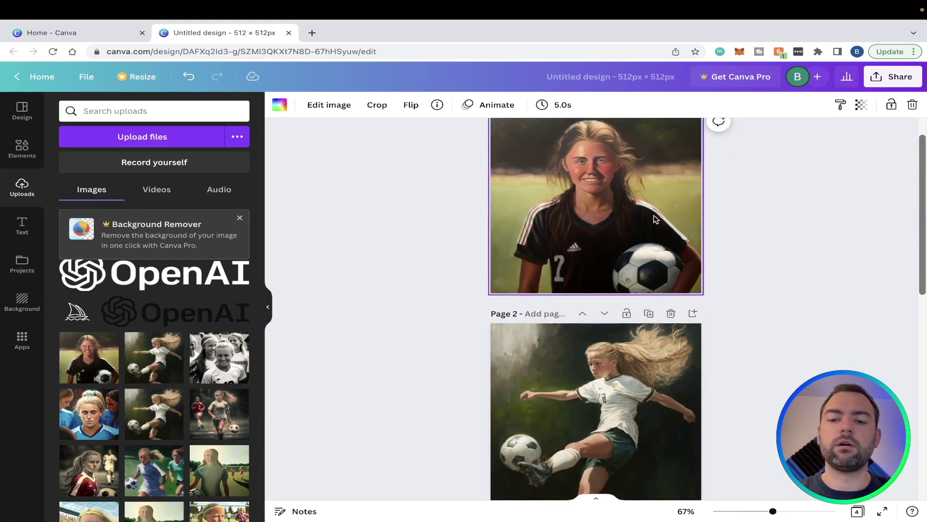
{"action": "scroll", "coordinate": [612, 254], "scroll_direction": "up", "scroll_amount": 5}
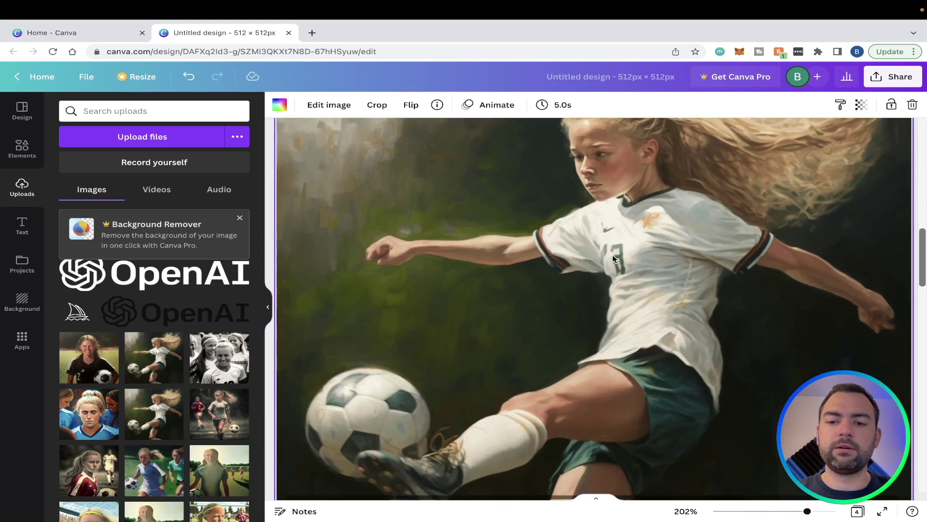
{"action": "scroll", "coordinate": [613, 254], "scroll_direction": "down", "scroll_amount": 4}
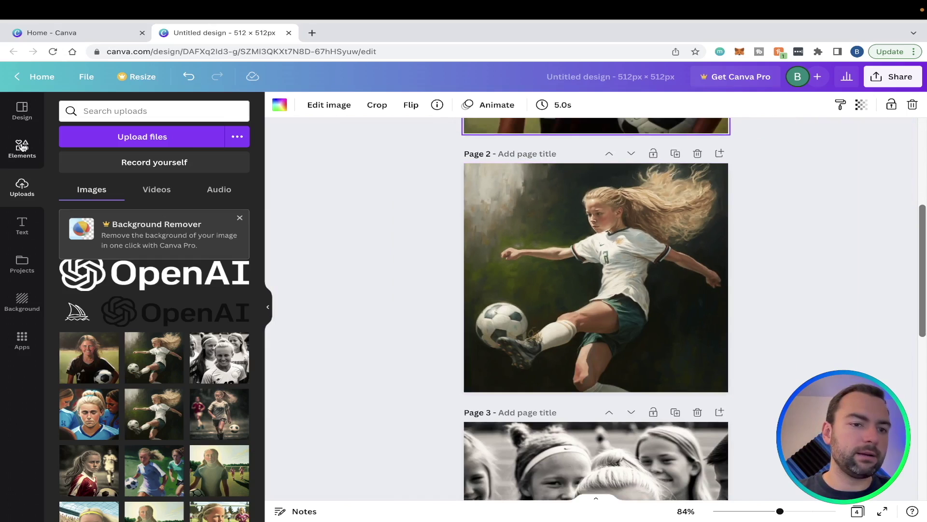
{"action": "left_click", "coordinate": [22, 148]}
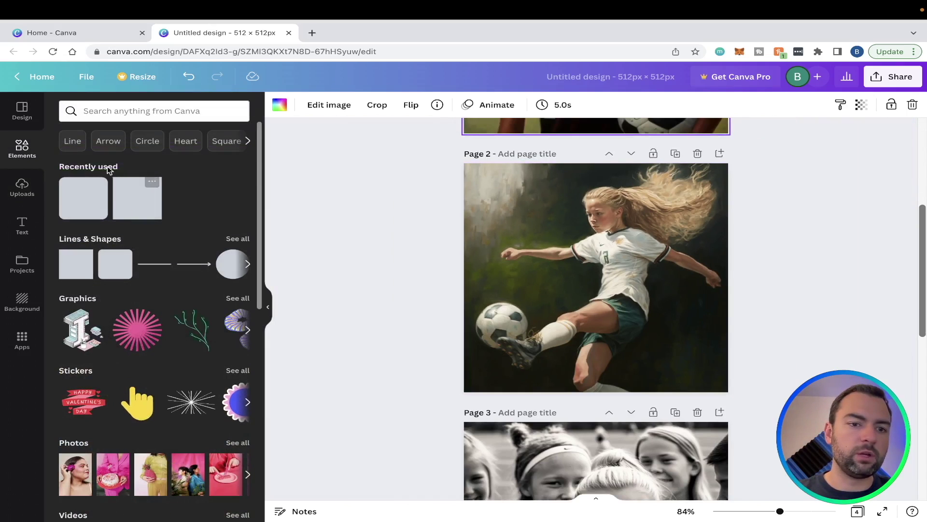
Search elements for 'squr' and drag a rectangle across the bottom of the page 2 illustration
{"action": "left_click", "coordinate": [149, 111]}
{"action": "type", "text": "s"}
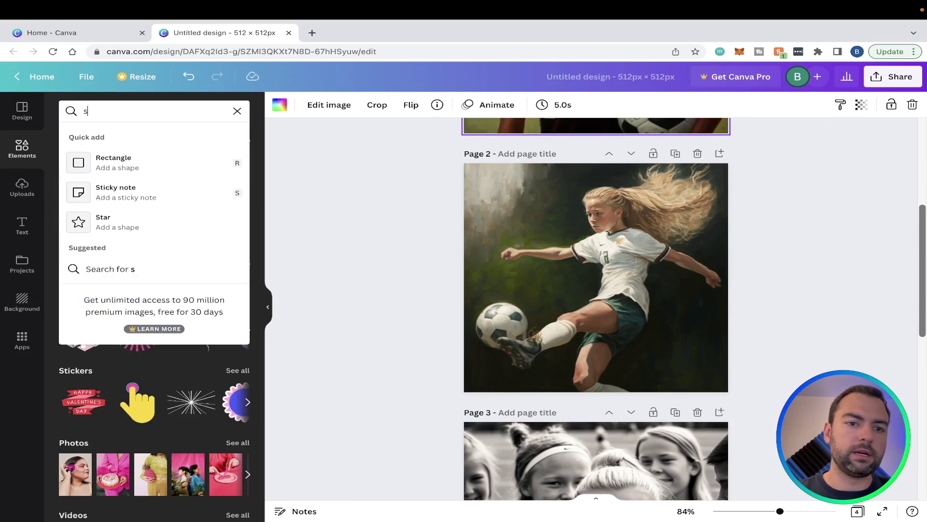
{"action": "type", "text": "qu"}
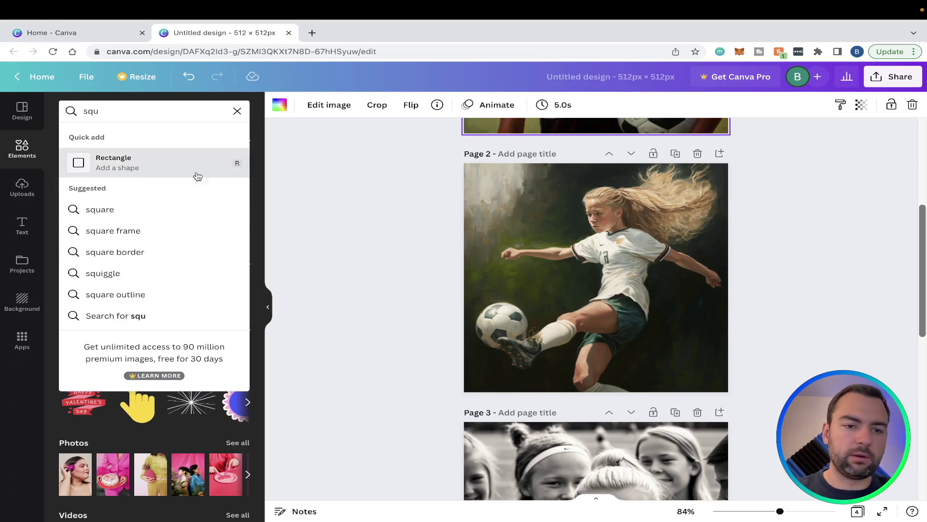
{"action": "type", "text": "r"}
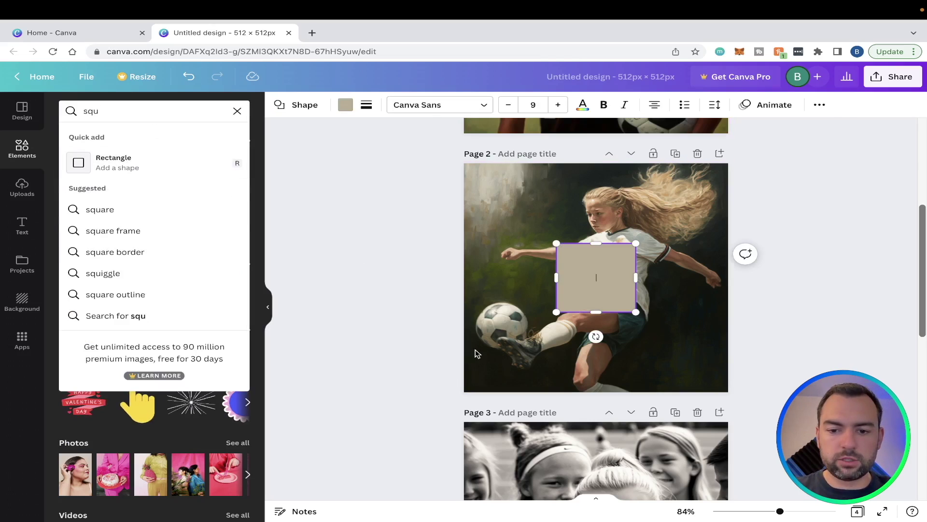
{"action": "left_click_drag", "start_coordinate": [598, 275], "coordinate": [730, 360]}
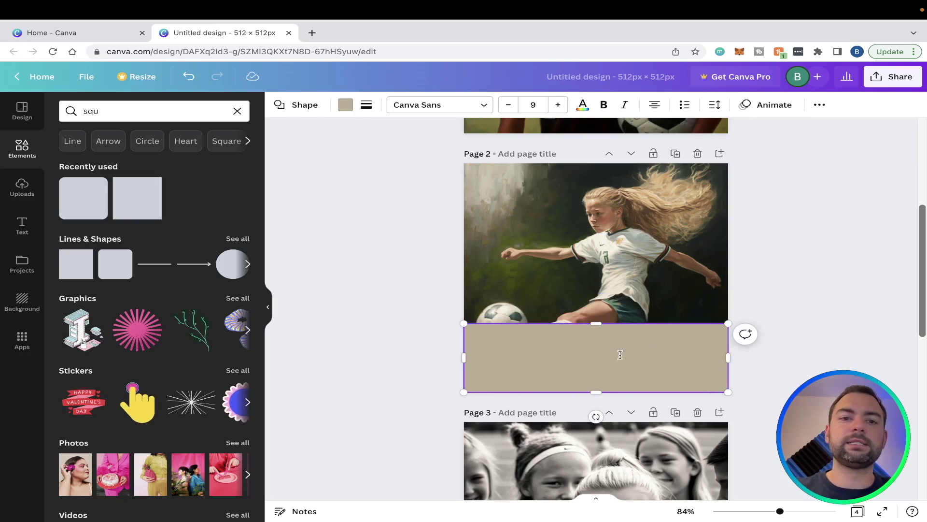
Open the Achieving Soccer Success chat in ChatGPT, select Part 1's first paragraph, and return to Canva
{"action": "left_click", "coordinate": [312, 32]}
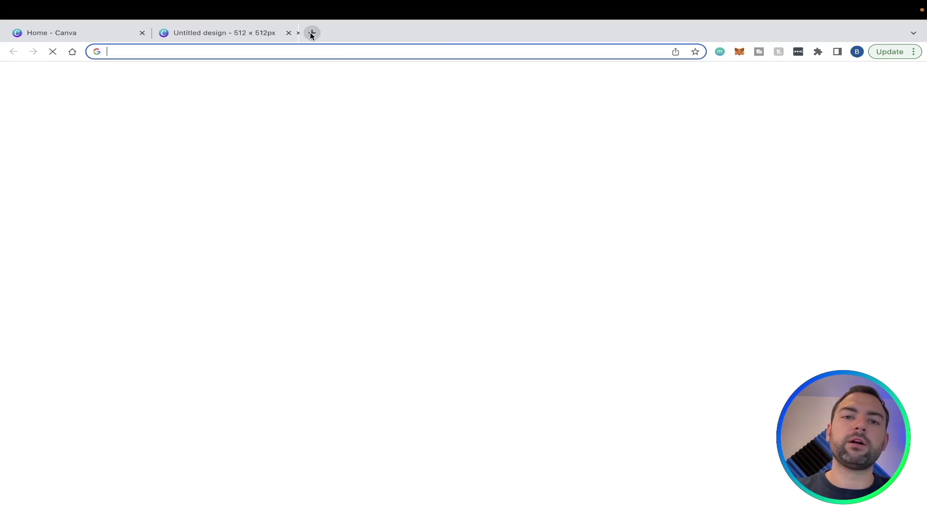
{"action": "type", "text": "chat"}
{"action": "key", "text": "Return"}
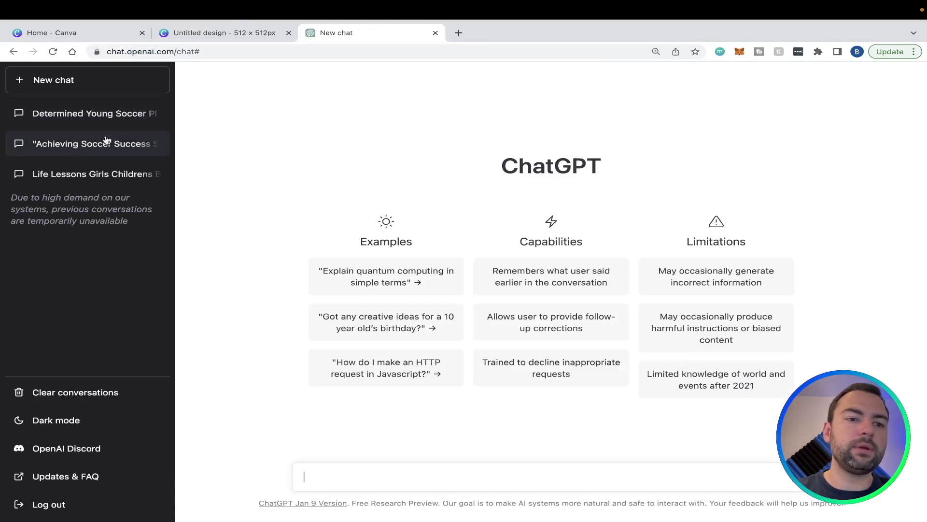
{"action": "left_click", "coordinate": [103, 124]}
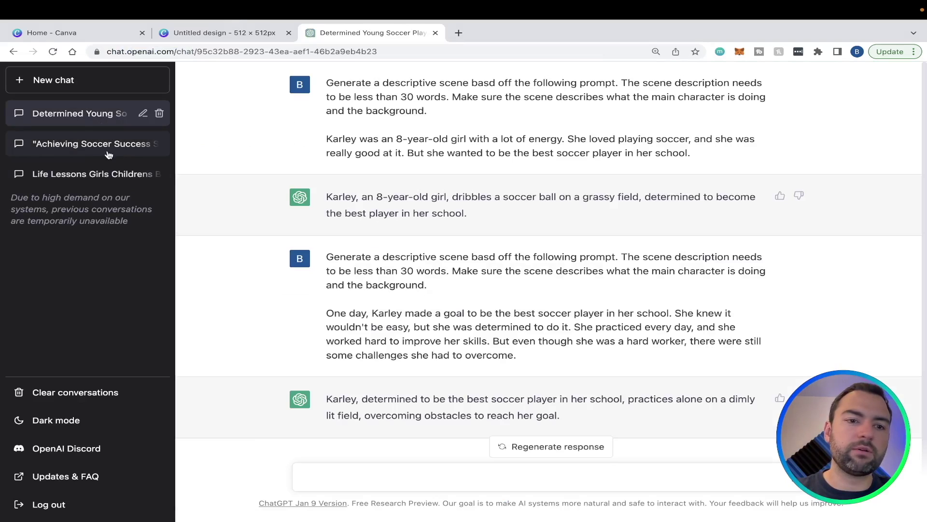
{"action": "left_click", "coordinate": [96, 153]}
{"action": "scroll", "coordinate": [369, 334], "scroll_direction": "down", "scroll_amount": 3}
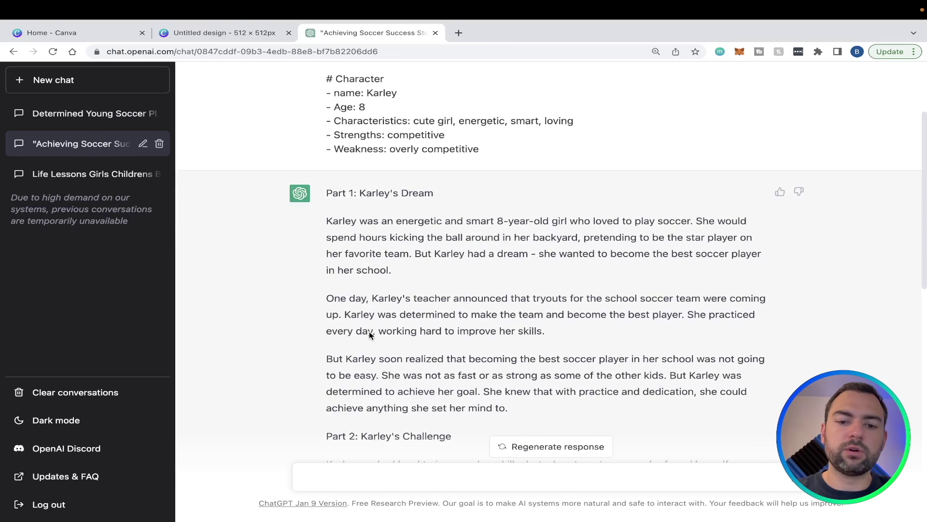
{"action": "left_click_drag", "start_coordinate": [326, 224], "coordinate": [418, 271]}
{"action": "key", "text": "ctrl+c"}
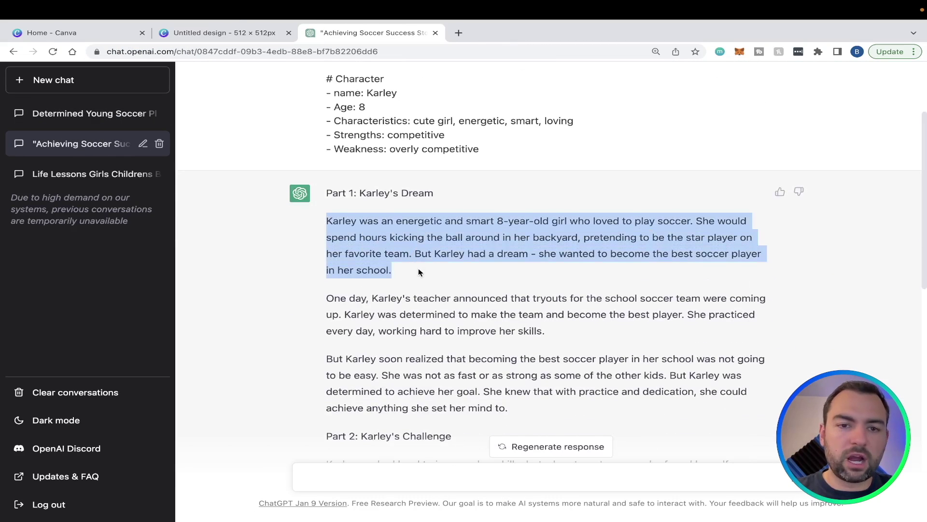
{"action": "left_click", "coordinate": [225, 37]}
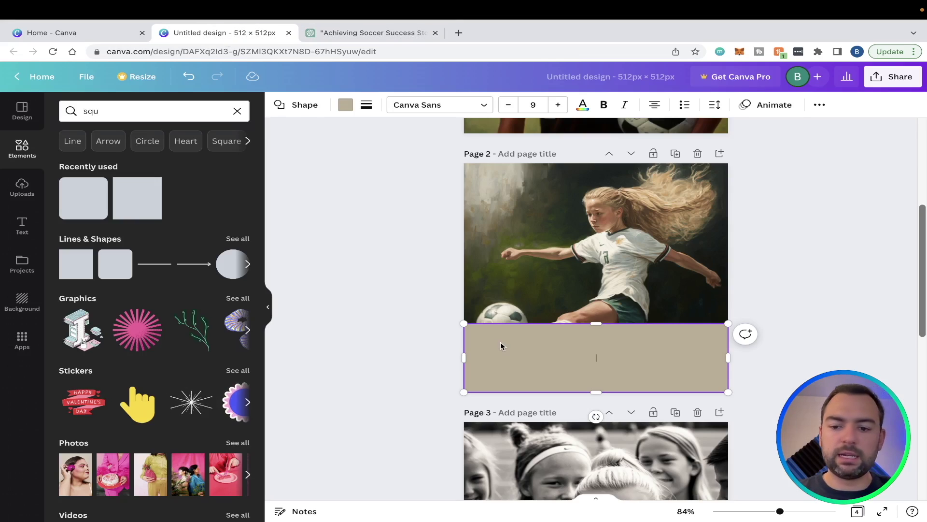
Paste the Karley paragraph into the page 2 rectangle and set its text size to 11
{"action": "key", "text": "ctrl+v"}
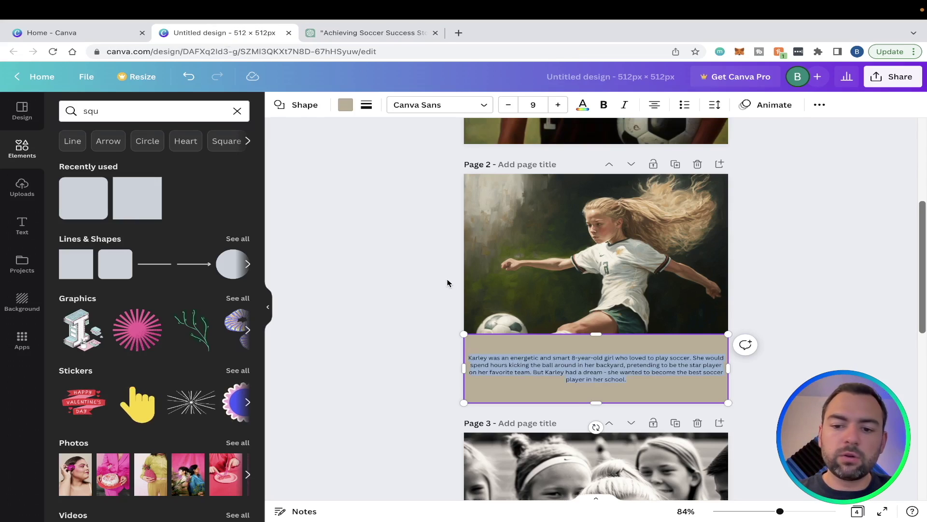
{"action": "left_click", "coordinate": [559, 105]}
{"action": "left_click", "coordinate": [558, 106]}
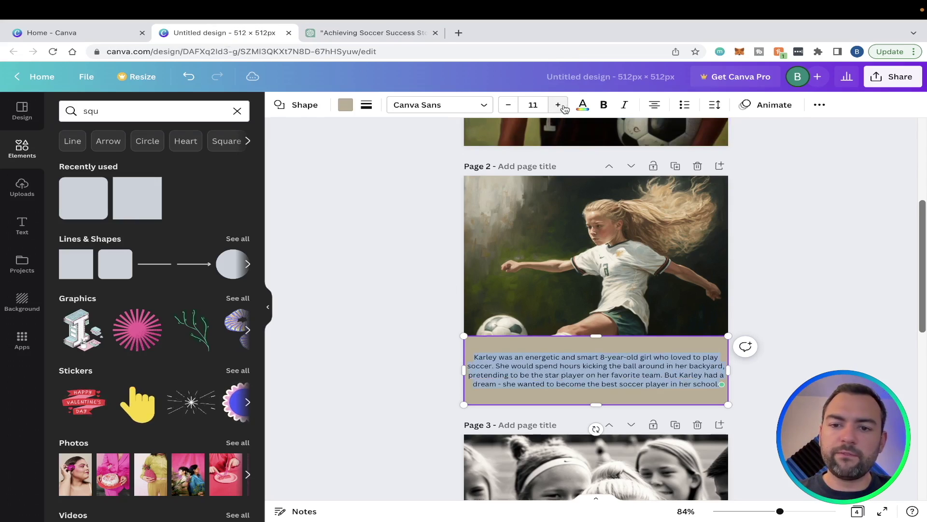
{"action": "left_click", "coordinate": [560, 106]}
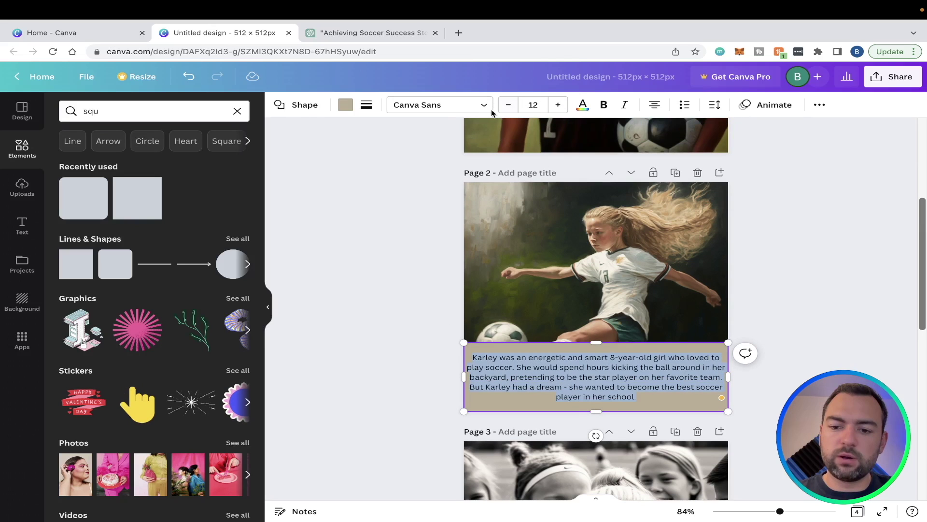
{"action": "left_click", "coordinate": [508, 105]}
{"action": "left_click", "coordinate": [425, 105]}
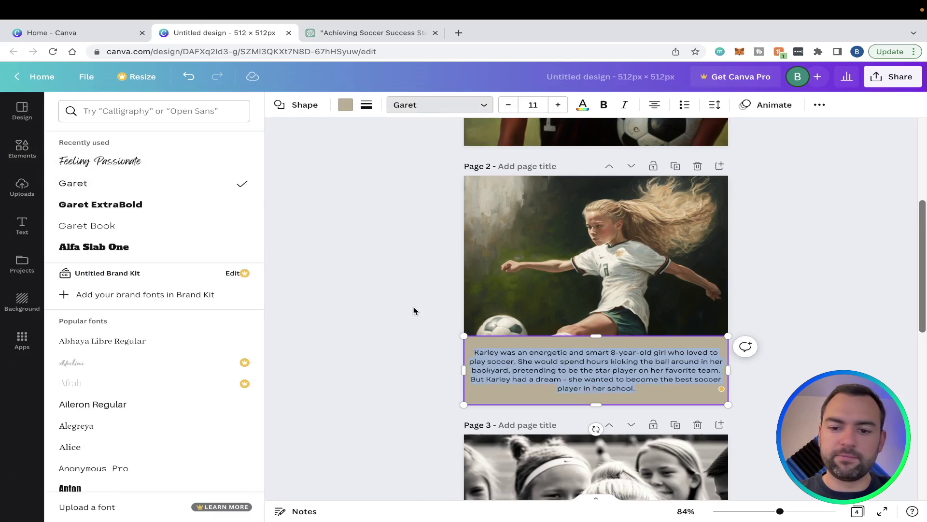
{"action": "key", "text": "Escape"}
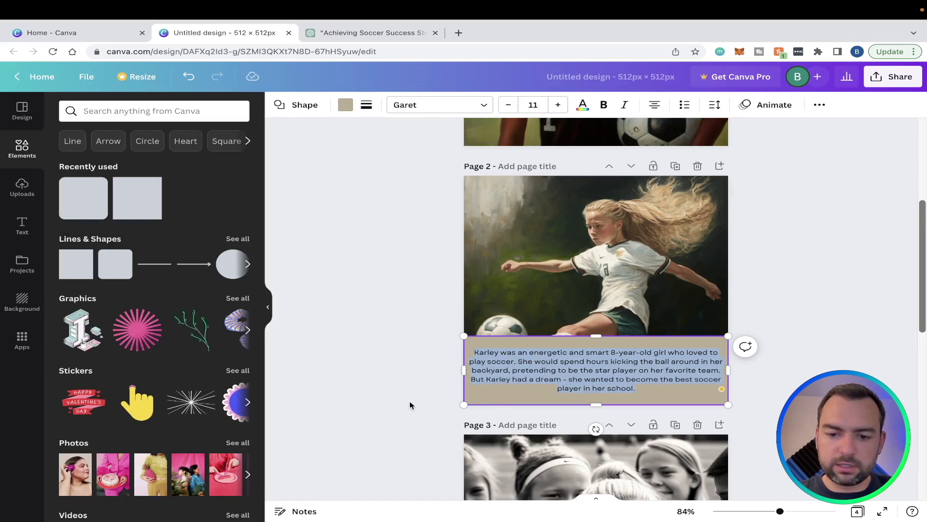
{"action": "key", "text": "Escape"}
Fill the page 2 caption box white, then scroll down to page 3
{"action": "left_click", "coordinate": [550, 383]}
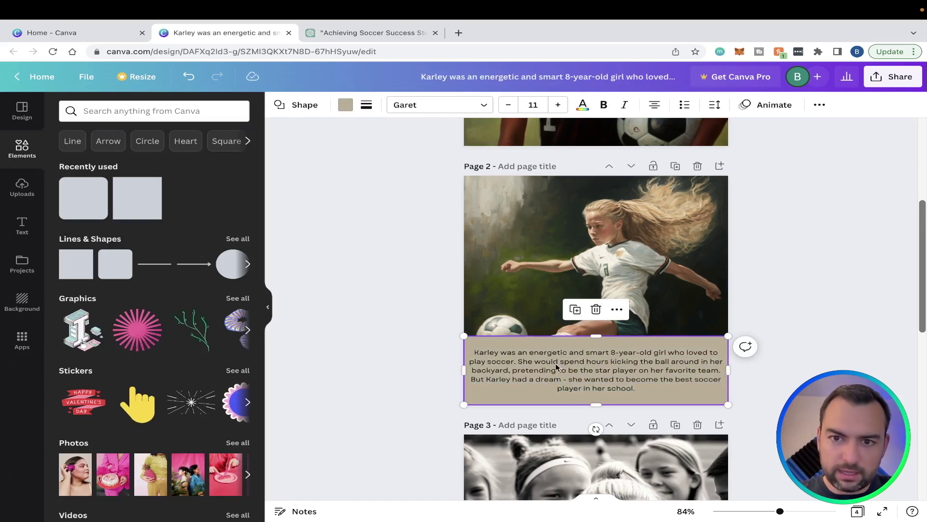
{"action": "left_click", "coordinate": [345, 105]}
{"action": "left_click", "coordinate": [201, 164]}
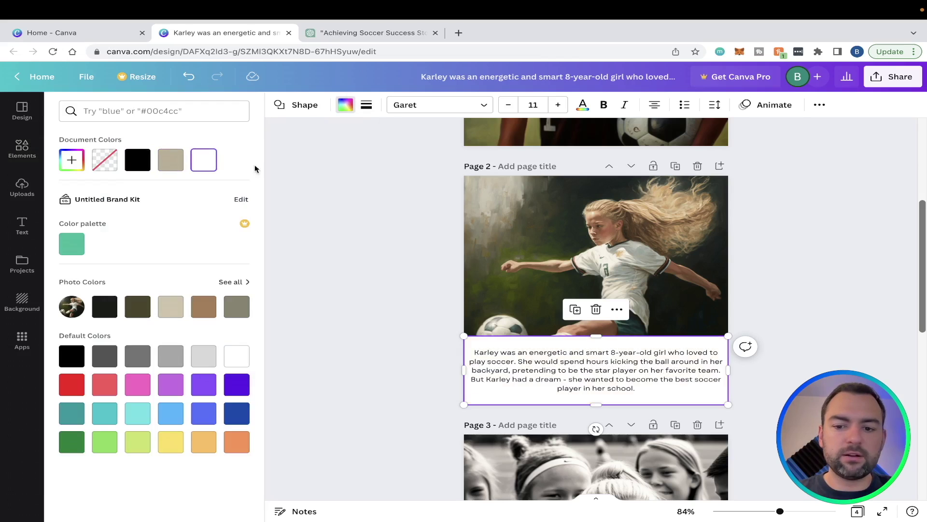
{"action": "left_click", "coordinate": [414, 336]}
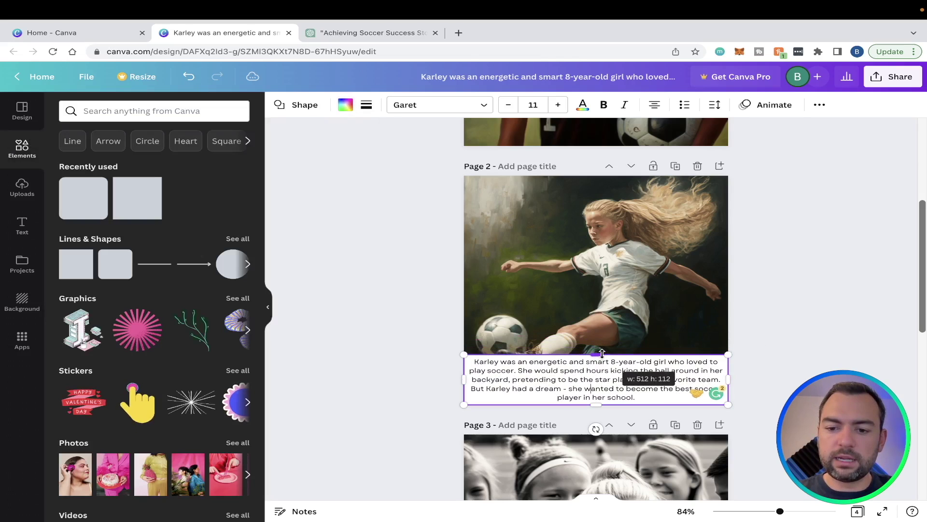
{"action": "left_click", "coordinate": [824, 318]}
{"action": "scroll", "coordinate": [569, 392], "scroll_direction": "down", "scroll_amount": 3}
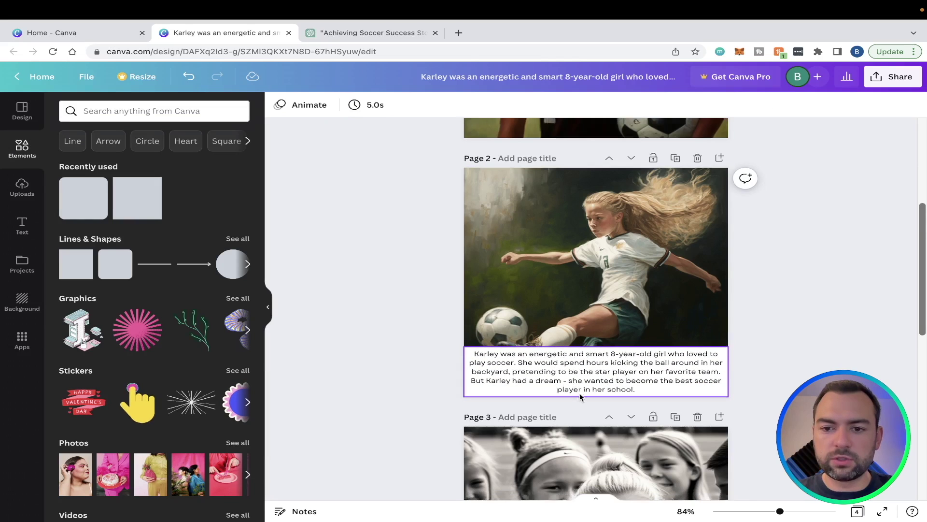
{"action": "scroll", "coordinate": [580, 421], "scroll_direction": "down", "scroll_amount": 3}
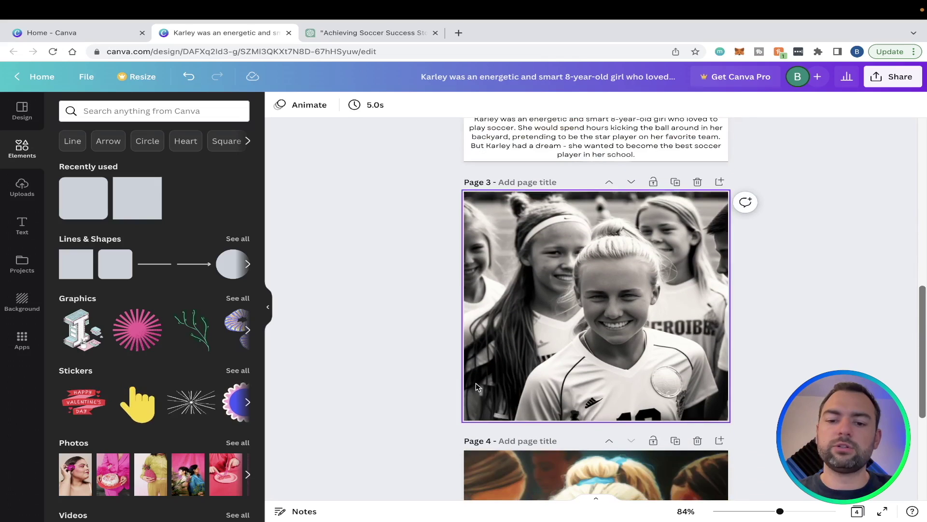
Add a square to page 3 and paste the second story paragraph from ChatGPT into it
{"action": "key", "text": "r"}
{"action": "left_click", "coordinate": [595, 302]}
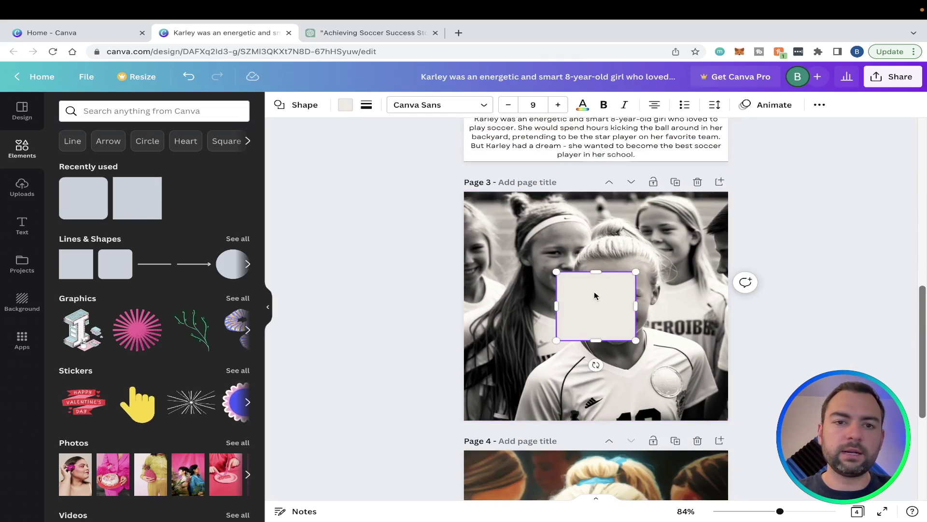
{"action": "left_click", "coordinate": [371, 33]}
{"action": "left_click_drag", "start_coordinate": [321, 300], "coordinate": [598, 325]}
{"action": "key", "text": "ctrl+c"}
{"action": "key", "text": "ctrl+shift+Tab"}
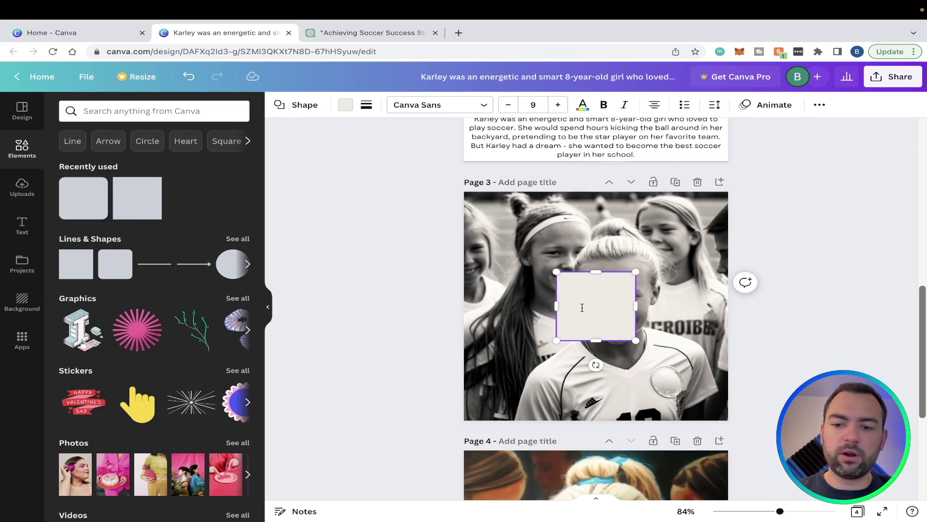
{"action": "key", "text": "ctrl+v"}
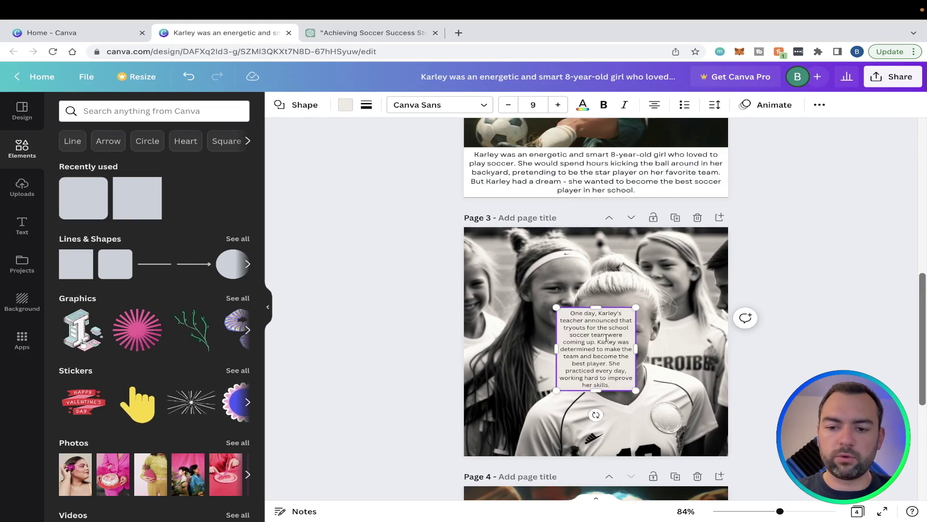
Stretch the caption box to page 3's full width, move it to the bottom, and trim its top
{"action": "left_click_drag", "start_coordinate": [636, 348], "coordinate": [729, 349]}
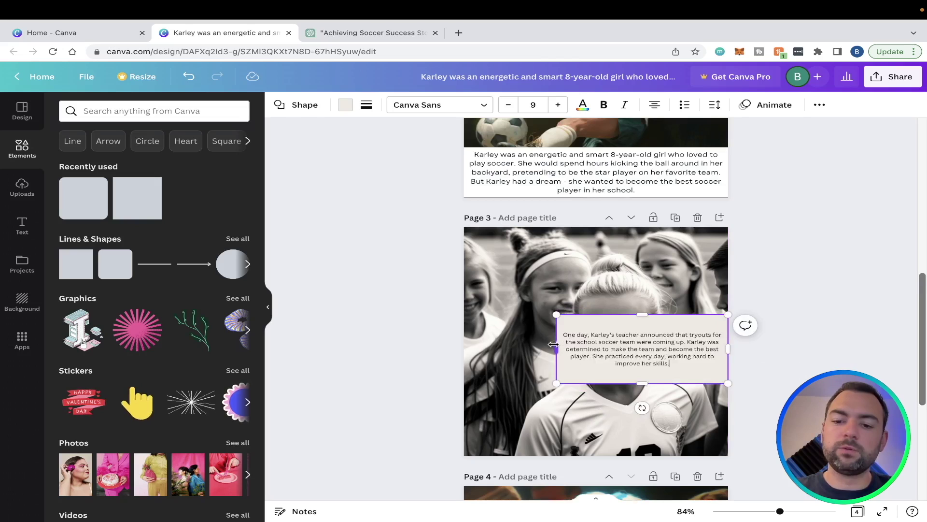
{"action": "left_click_drag", "start_coordinate": [555, 339], "coordinate": [466, 341]}
{"action": "left_click_drag", "start_coordinate": [528, 336], "coordinate": [594, 406]}
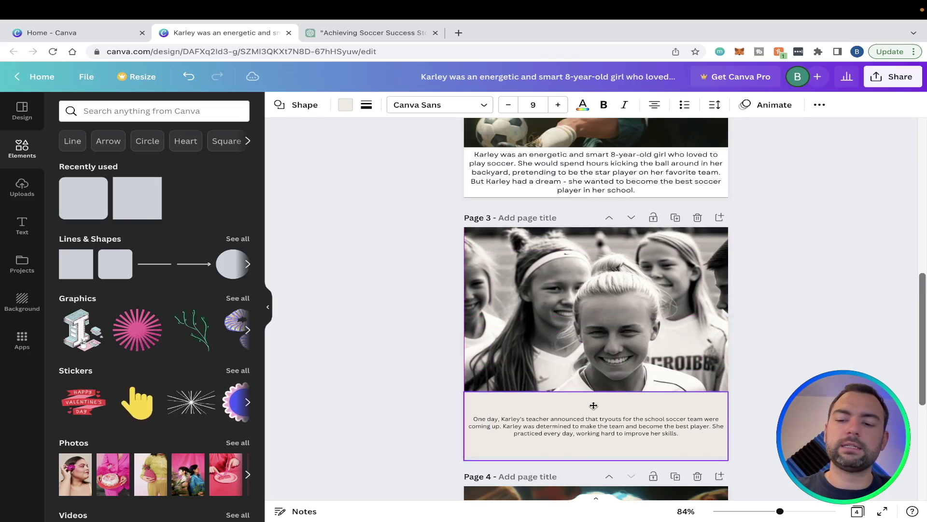
{"action": "left_click", "coordinate": [792, 284]}
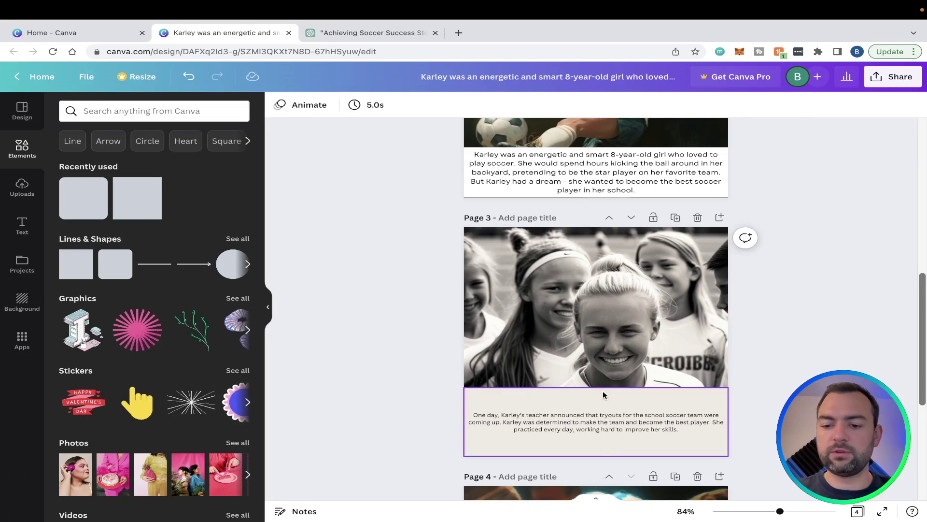
{"action": "left_click", "coordinate": [602, 400]}
{"action": "left_click_drag", "start_coordinate": [598, 387], "coordinate": [598, 423]}
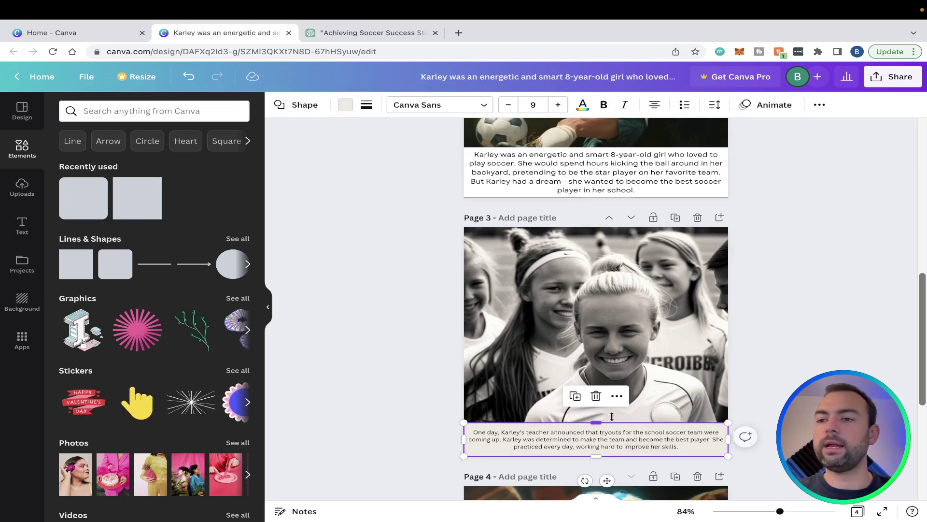
Download all four pages as a PDF Standard file and open the downloaded PDF
{"action": "left_click", "coordinate": [880, 83]}
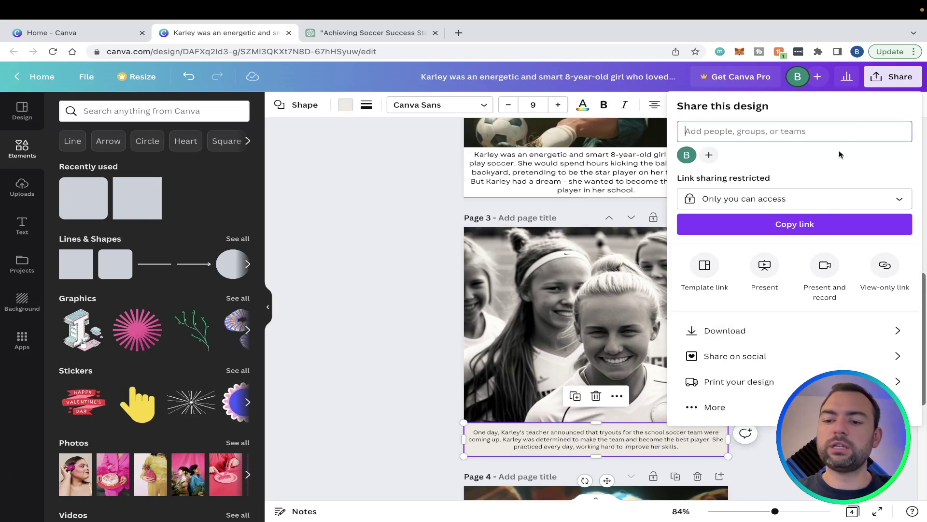
{"action": "left_click", "coordinate": [775, 336]}
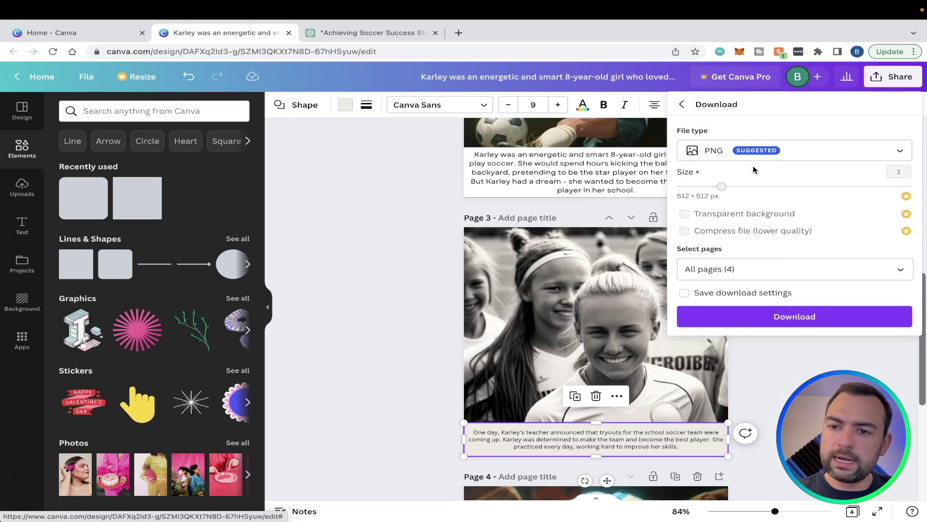
{"action": "left_click", "coordinate": [721, 150]}
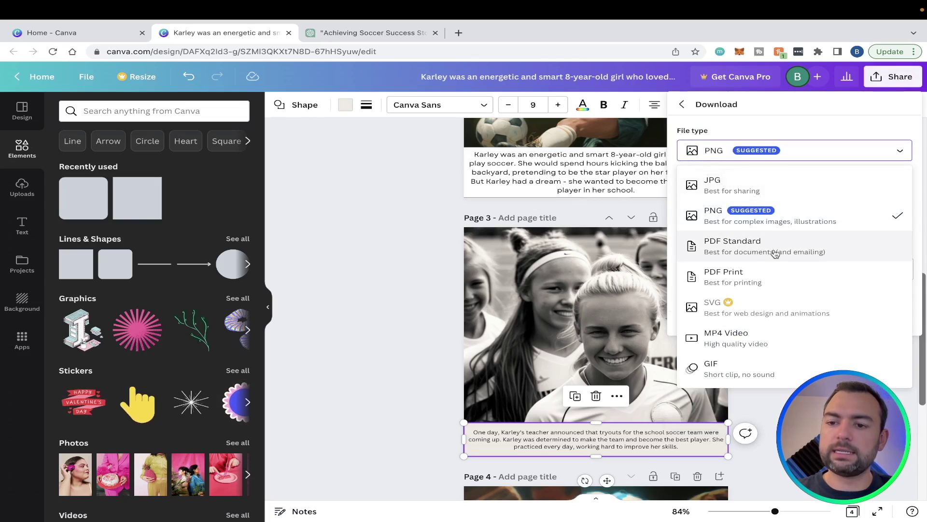
{"action": "left_click", "coordinate": [813, 249]}
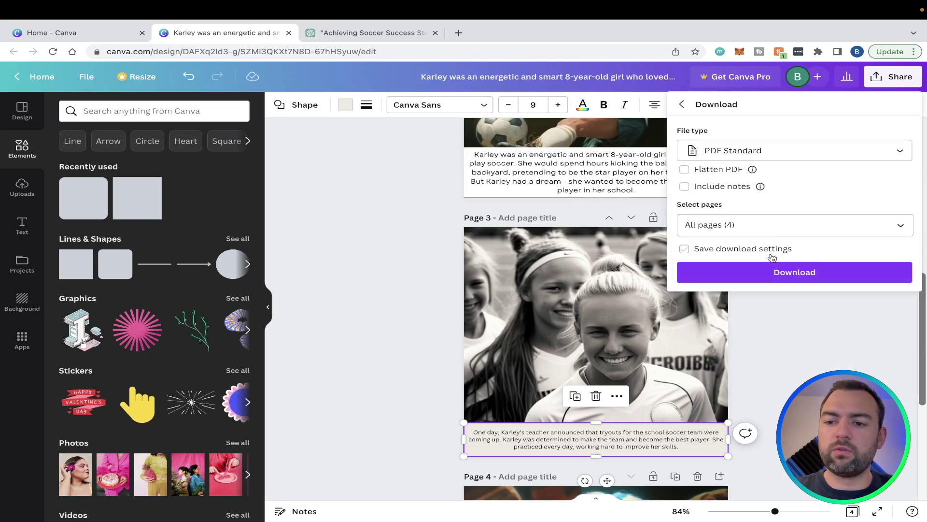
{"action": "left_click", "coordinate": [767, 273]}
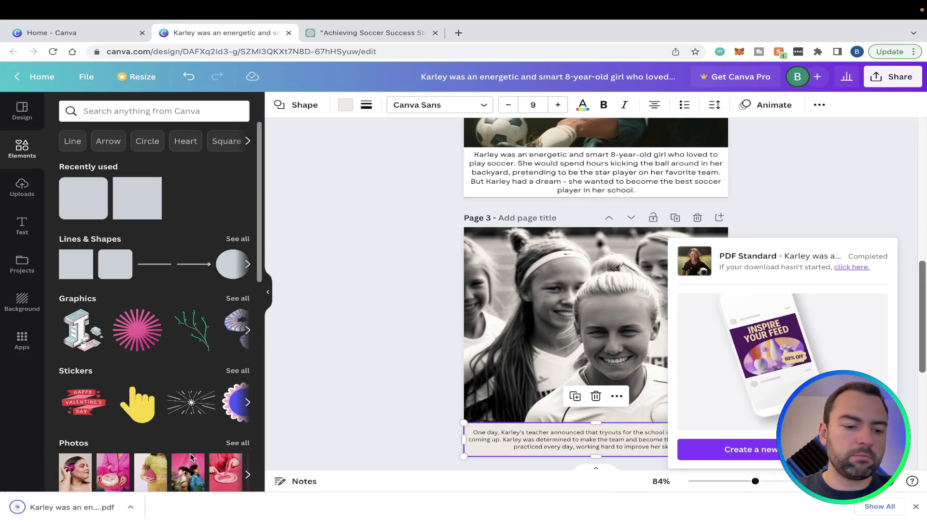
{"action": "left_click", "coordinate": [82, 507]}
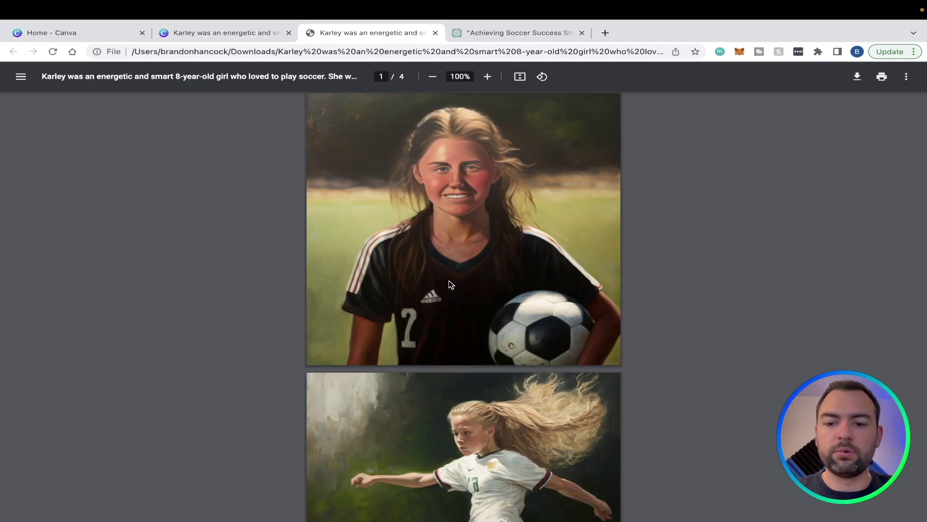
Review all four pages of the downloaded picture book PDF, then switch to the adjacent browser tab
{"action": "scroll", "coordinate": [448, 280], "scroll_direction": "down", "scroll_amount": 5}
{"action": "scroll", "coordinate": [448, 280], "scroll_direction": "up", "scroll_amount": 3}
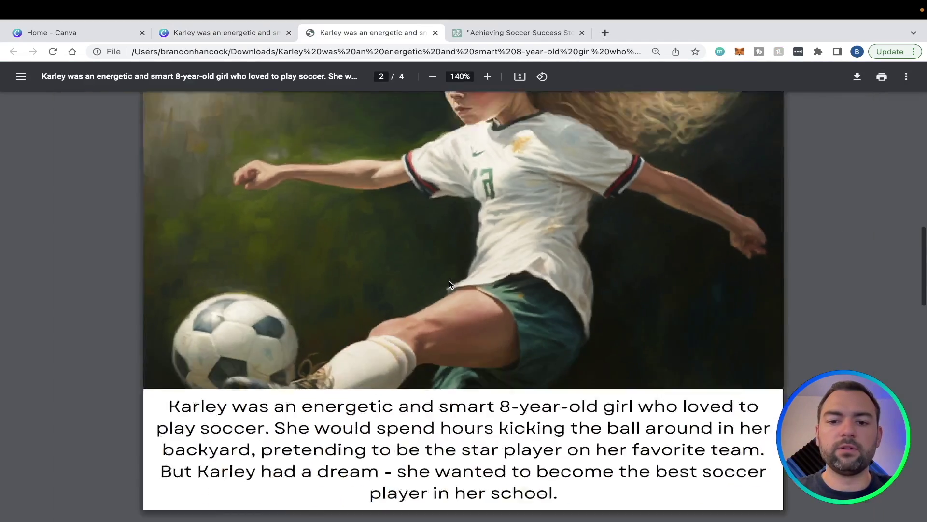
{"action": "scroll", "coordinate": [448, 284], "scroll_direction": "down", "scroll_amount": 2}
{"action": "scroll", "coordinate": [448, 283], "scroll_direction": "down", "scroll_amount": 5}
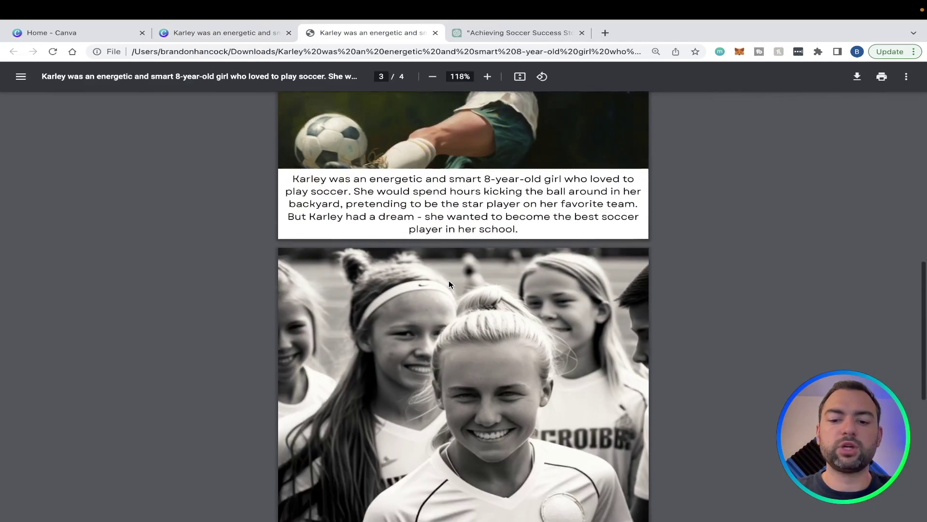
{"action": "scroll", "coordinate": [448, 284], "scroll_direction": "down", "scroll_amount": 2}
{"action": "scroll", "coordinate": [448, 284], "scroll_direction": "up", "scroll_amount": 3}
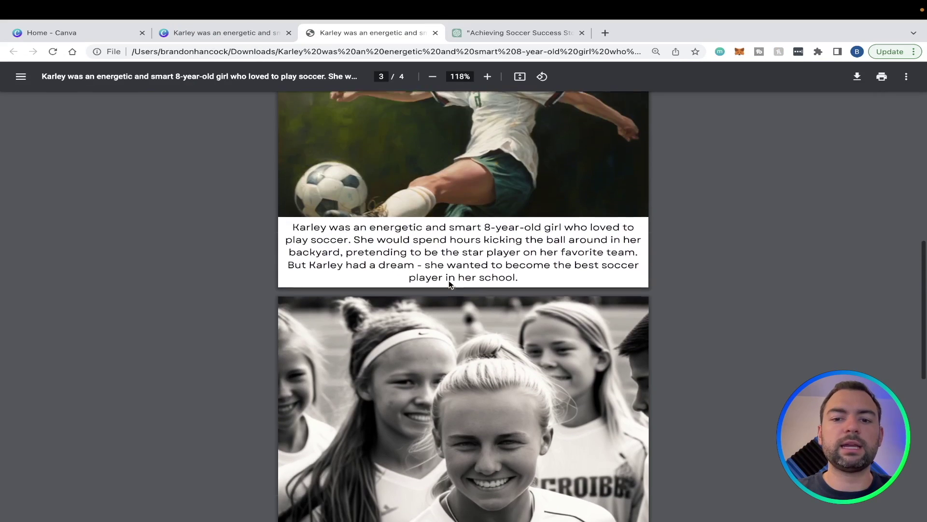
{"action": "scroll", "coordinate": [448, 284], "scroll_direction": "up", "scroll_amount": 10}
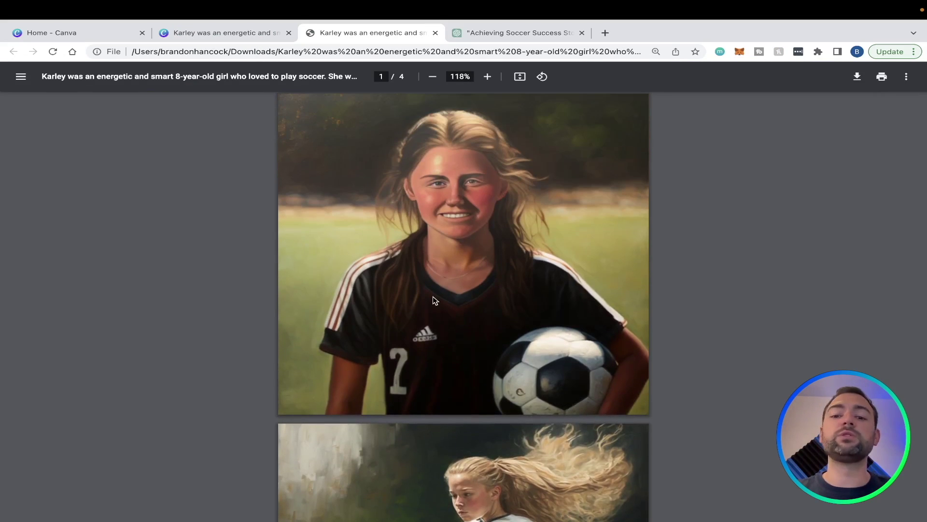
{"action": "key", "text": "ctrl+shift+Tab"}
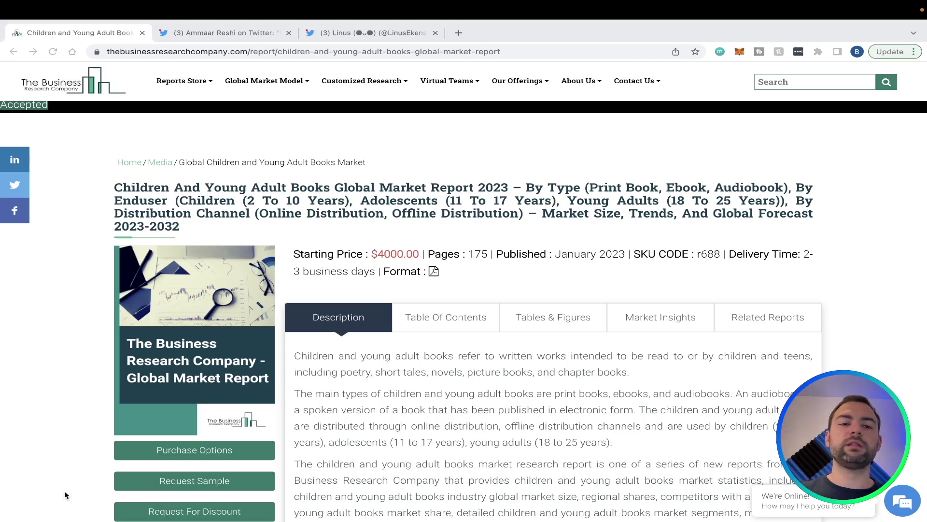
{"action": "scroll", "coordinate": [271, 401], "scroll_direction": "down", "scroll_amount": 5}
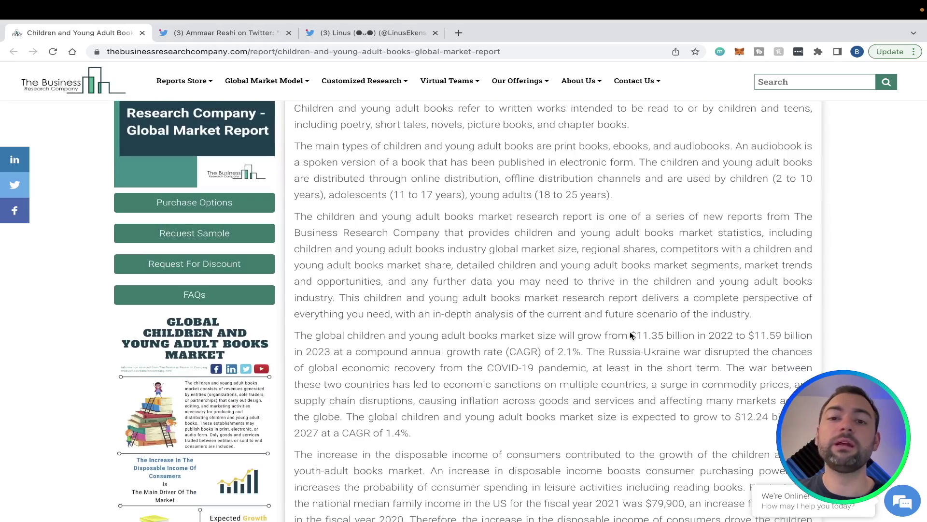
{"action": "scroll", "coordinate": [630, 335], "scroll_direction": "up", "scroll_amount": 1}
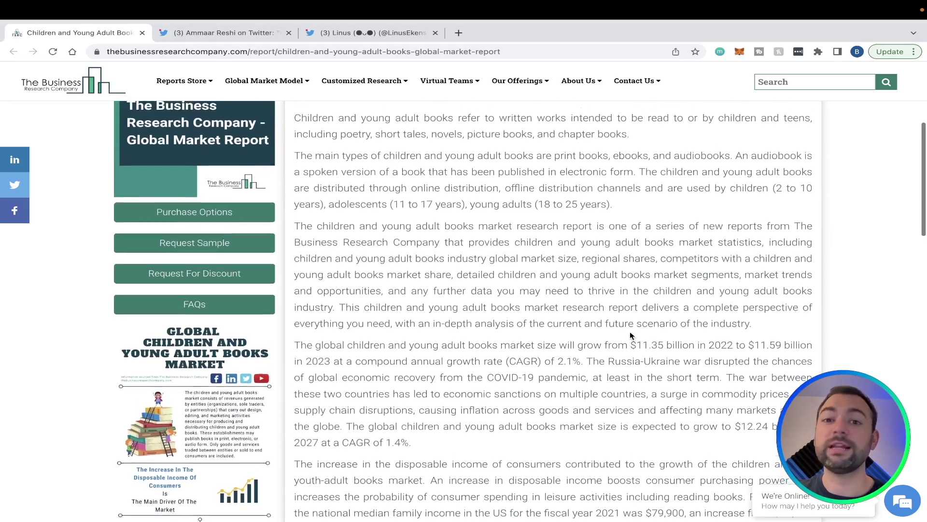
{"action": "scroll", "coordinate": [630, 335], "scroll_direction": "up", "scroll_amount": 4}
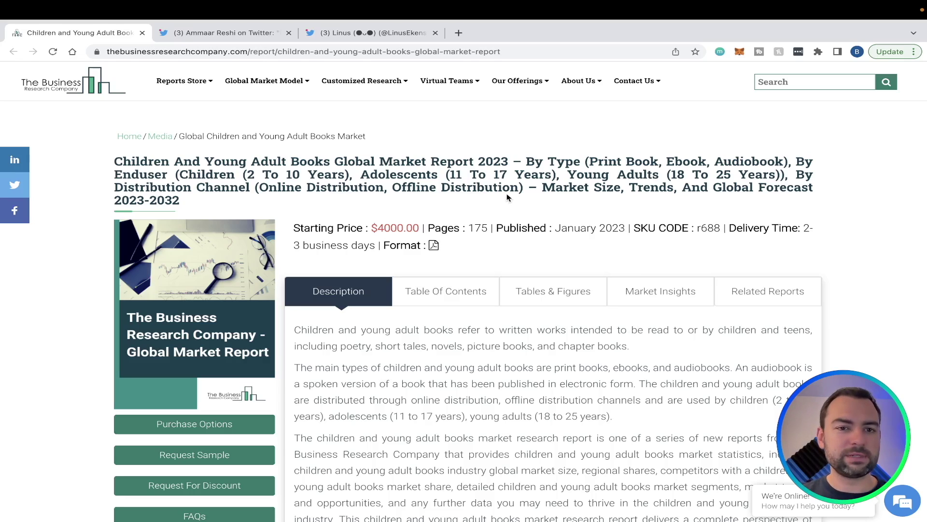
Open the Twitter thread about an AI-made children's book and scroll through it
{"action": "left_click", "coordinate": [256, 33]}
{"action": "scroll", "coordinate": [351, 163], "scroll_direction": "up", "scroll_amount": 2}
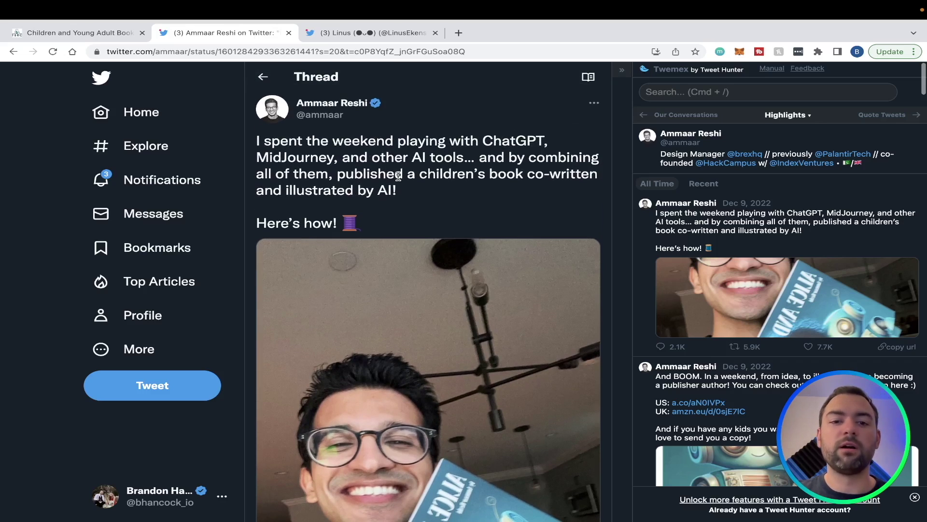
{"action": "scroll", "coordinate": [399, 177], "scroll_direction": "down", "scroll_amount": 2}
{"action": "scroll", "coordinate": [399, 178], "scroll_direction": "up", "scroll_amount": 1}
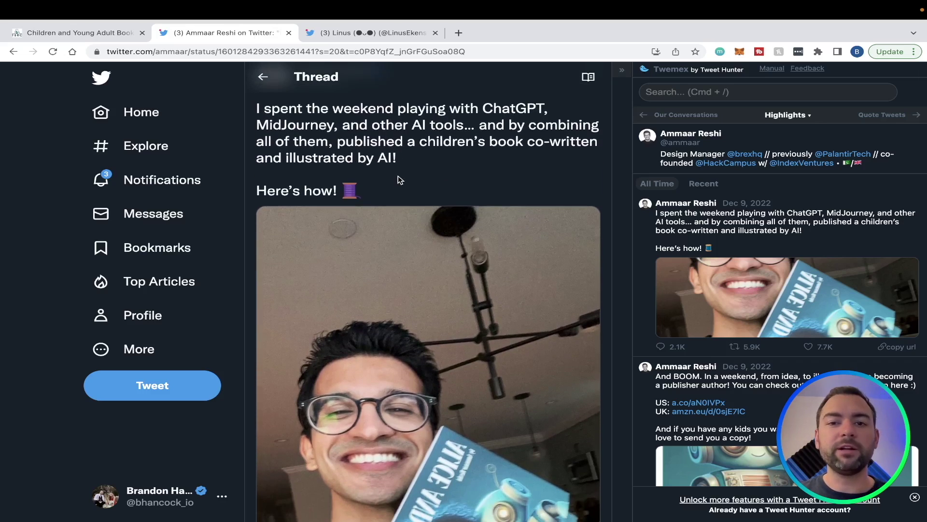
{"action": "scroll", "coordinate": [399, 180], "scroll_direction": "down", "scroll_amount": 4}
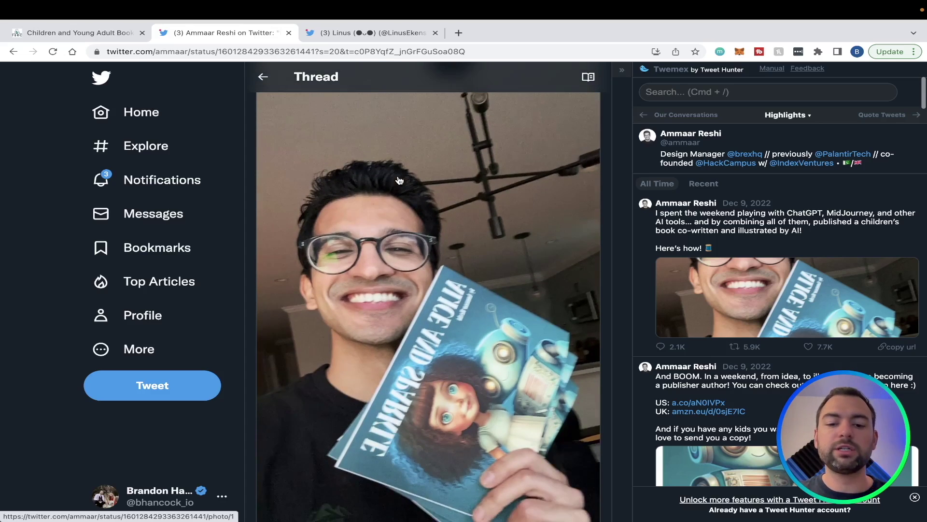
{"action": "scroll", "coordinate": [425, 181], "scroll_direction": "down", "scroll_amount": 2}
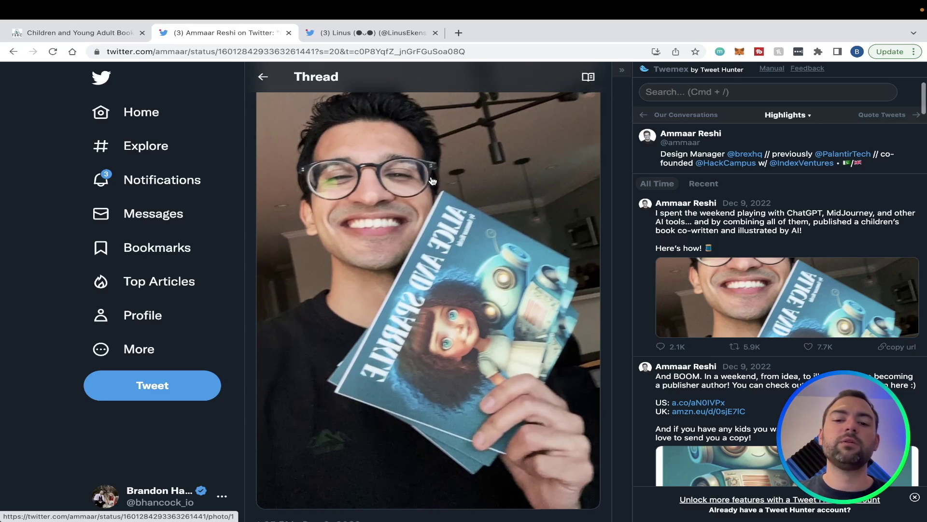
{"action": "scroll", "coordinate": [433, 181], "scroll_direction": "down", "scroll_amount": 1}
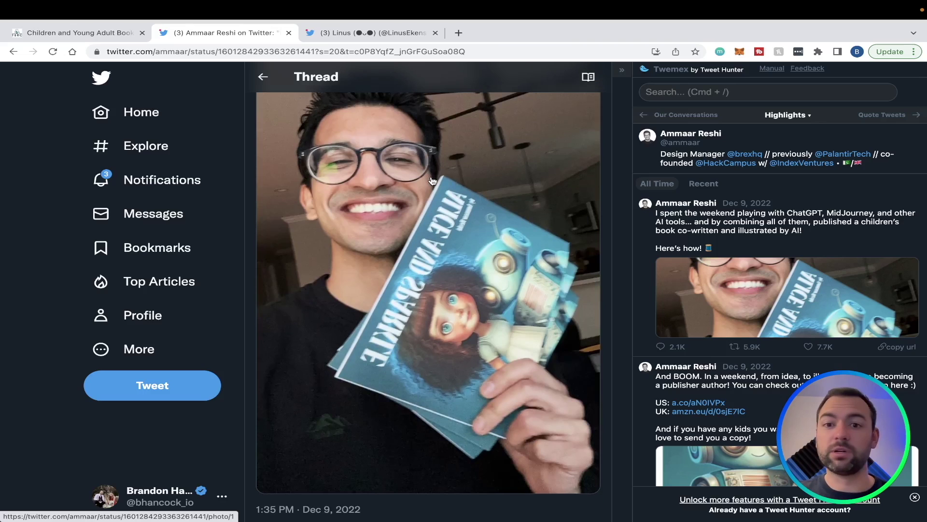
{"action": "scroll", "coordinate": [432, 181], "scroll_direction": "up", "scroll_amount": 6}
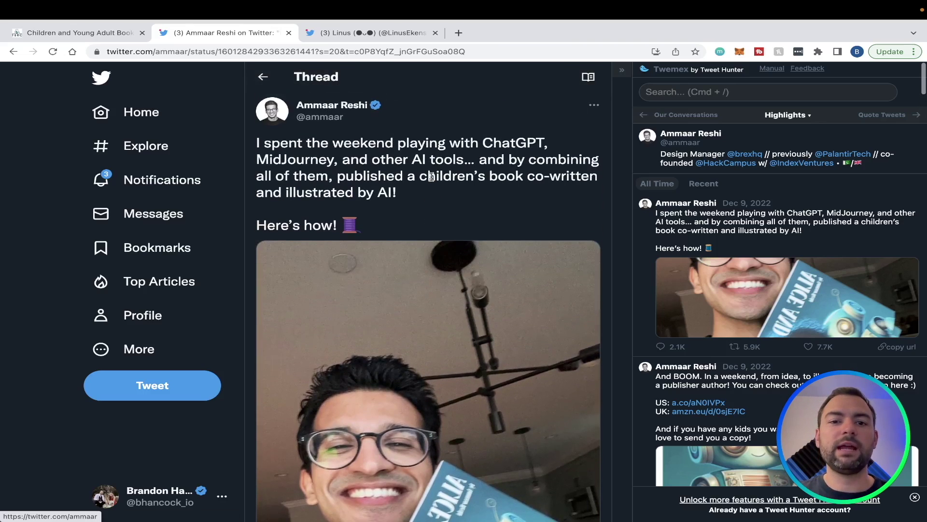
{"action": "scroll", "coordinate": [432, 176], "scroll_direction": "down", "scroll_amount": 10}
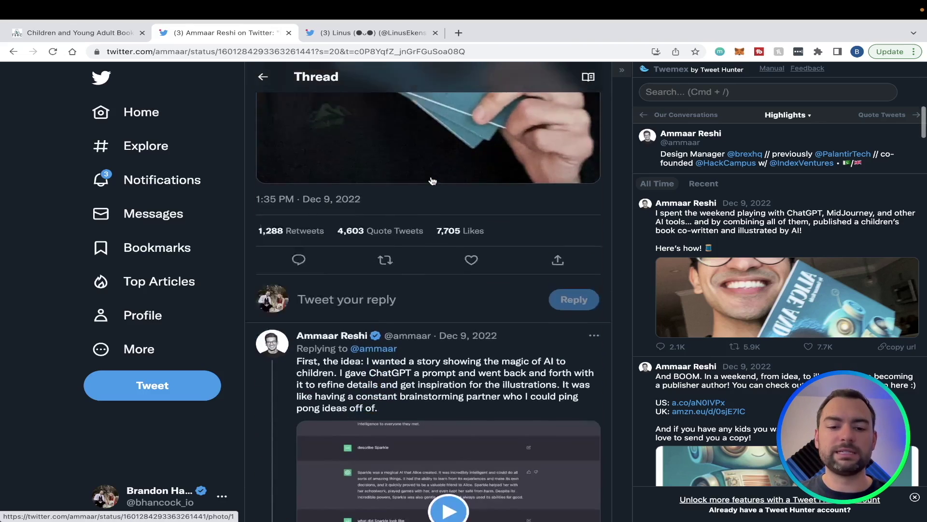
{"action": "scroll", "coordinate": [433, 180], "scroll_direction": "down", "scroll_amount": 10}
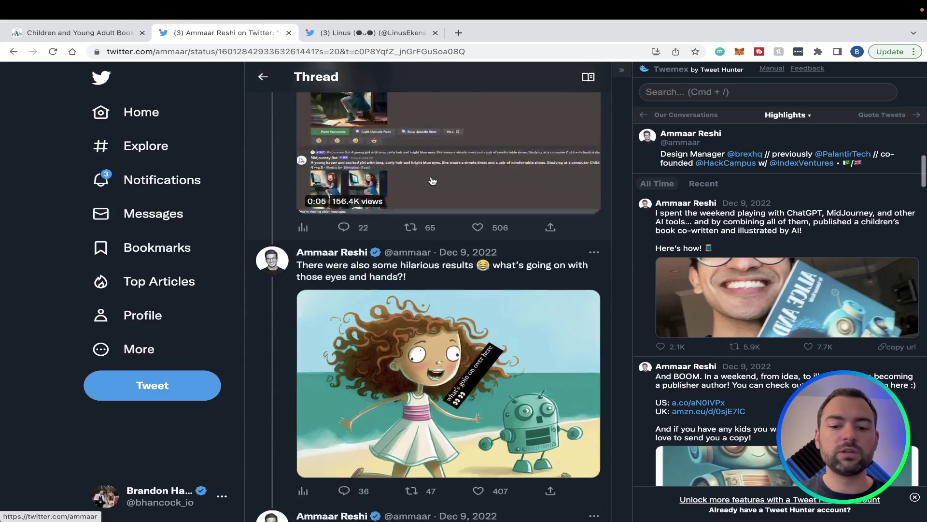
{"action": "scroll", "coordinate": [433, 181], "scroll_direction": "down", "scroll_amount": 10}
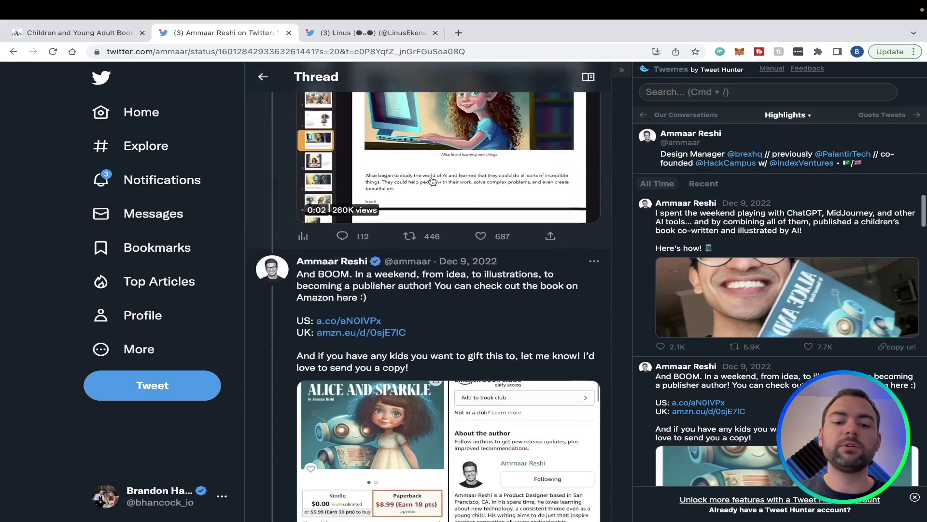
{"action": "scroll", "coordinate": [432, 180], "scroll_direction": "down", "scroll_amount": 10}
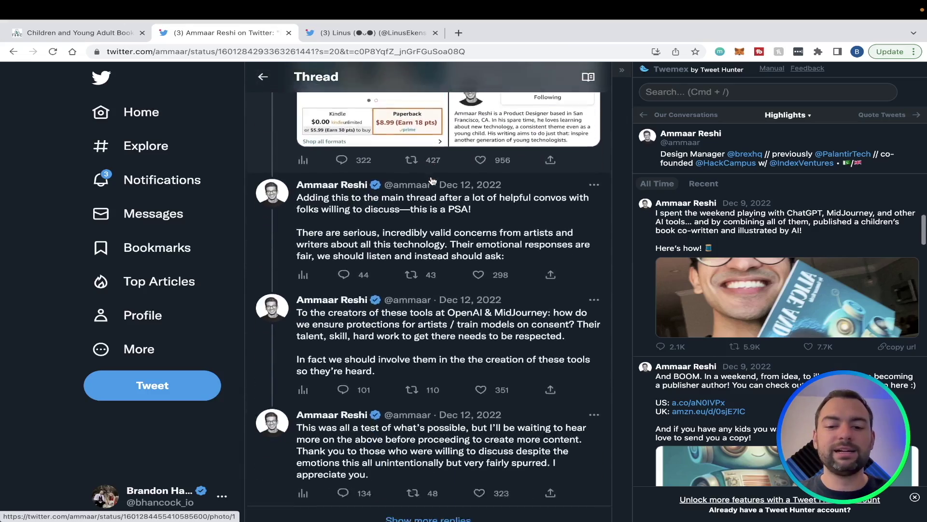
{"action": "scroll", "coordinate": [433, 181], "scroll_direction": "down", "scroll_amount": 2}
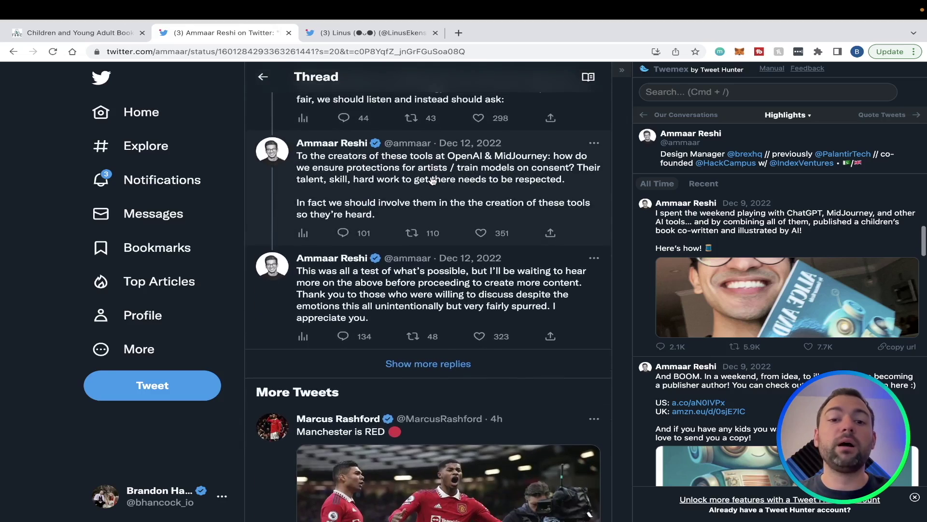
{"action": "scroll", "coordinate": [433, 181], "scroll_direction": "up", "scroll_amount": 15}
{"action": "scroll", "coordinate": [432, 181], "scroll_direction": "up", "scroll_amount": 10}
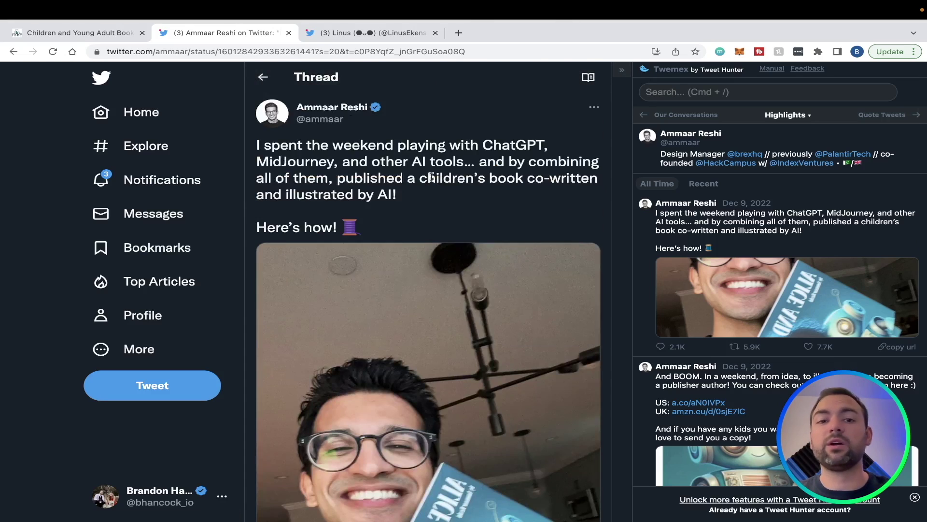
Switch to the profile tab and look over its bio links, including bedtimestory.ai
{"action": "key", "text": "ctrl+Tab"}
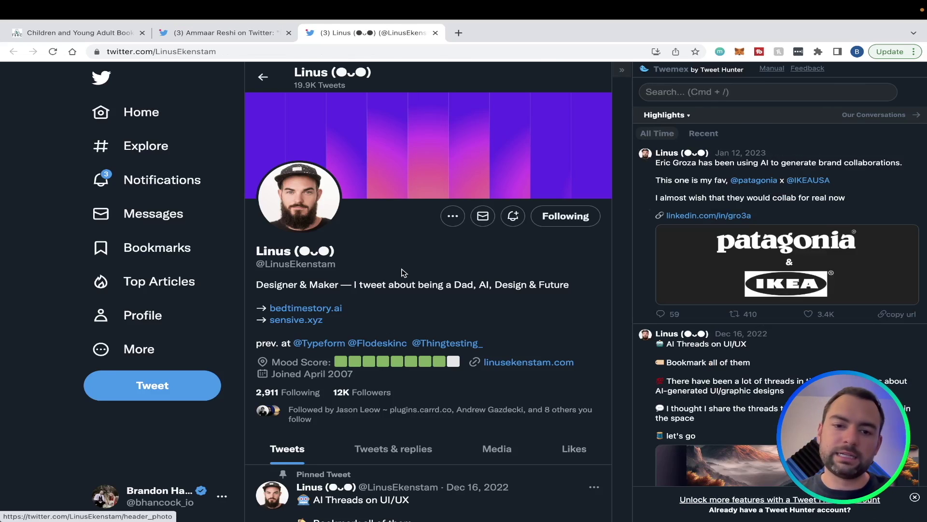
{"action": "scroll", "coordinate": [404, 272], "scroll_direction": "down", "scroll_amount": 3}
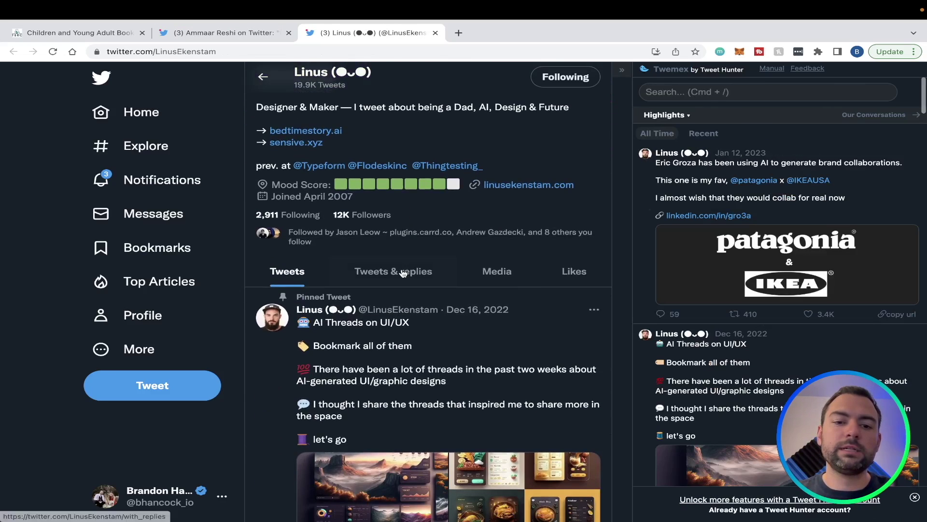
{"action": "scroll", "coordinate": [404, 272], "scroll_direction": "up", "scroll_amount": 1}
Open bedtimestory.ai from the profile bio and scroll down to its 'Our open library' section
{"action": "left_click", "coordinate": [304, 215]}
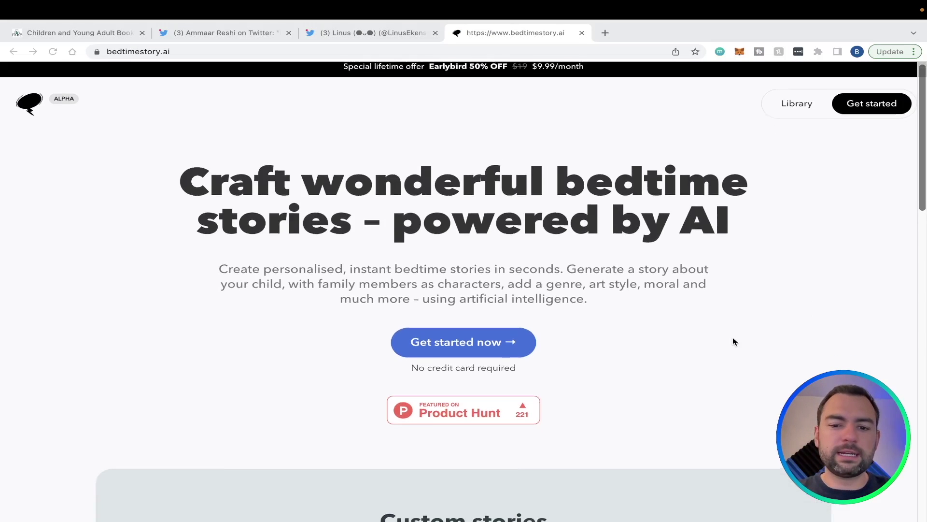
{"action": "scroll", "coordinate": [720, 369], "scroll_direction": "down", "scroll_amount": 1}
{"action": "scroll", "coordinate": [720, 373], "scroll_direction": "down", "scroll_amount": 5}
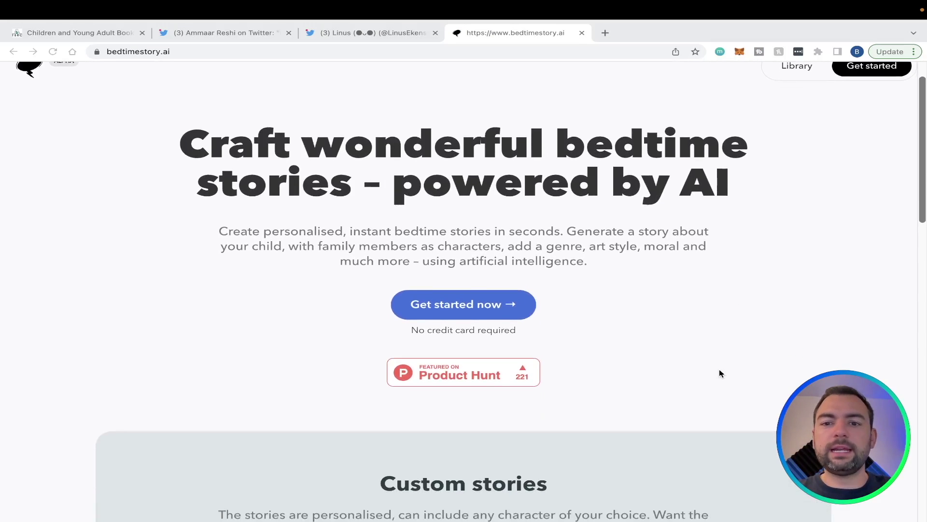
{"action": "scroll", "coordinate": [719, 370], "scroll_direction": "down", "scroll_amount": 4}
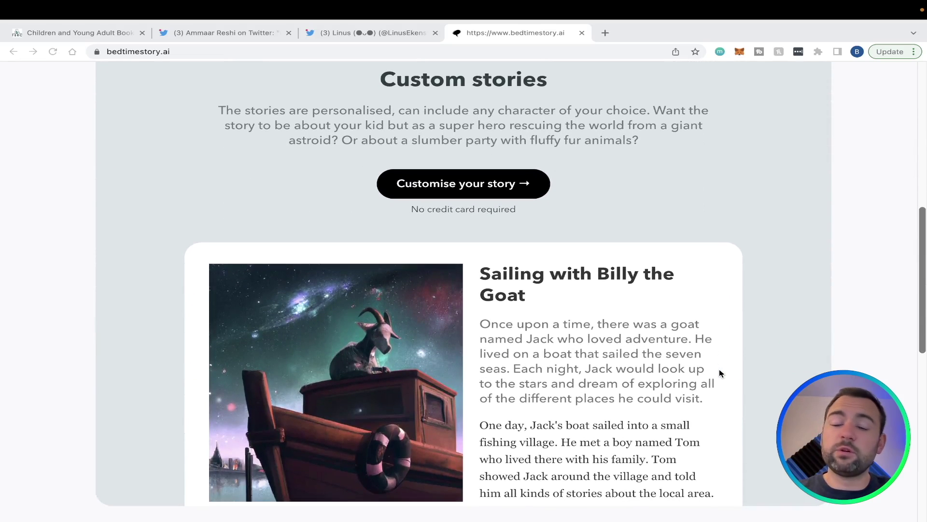
{"action": "scroll", "coordinate": [720, 373], "scroll_direction": "down", "scroll_amount": 2}
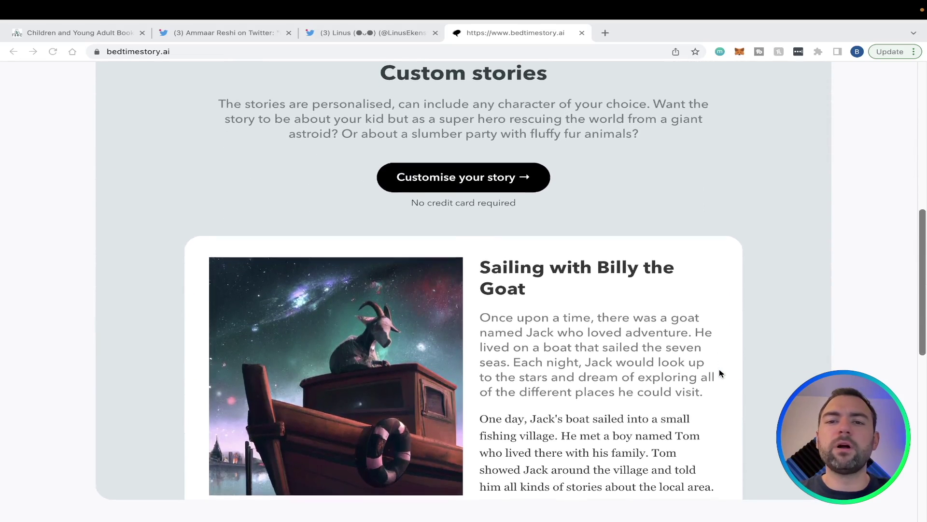
{"action": "scroll", "coordinate": [720, 373], "scroll_direction": "down", "scroll_amount": 1}
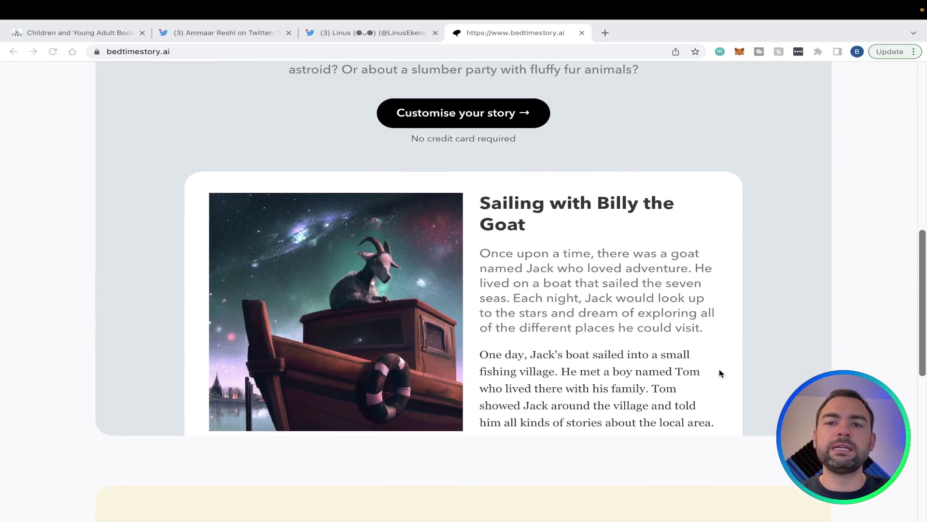
{"action": "scroll", "coordinate": [720, 373], "scroll_direction": "down", "scroll_amount": 1}
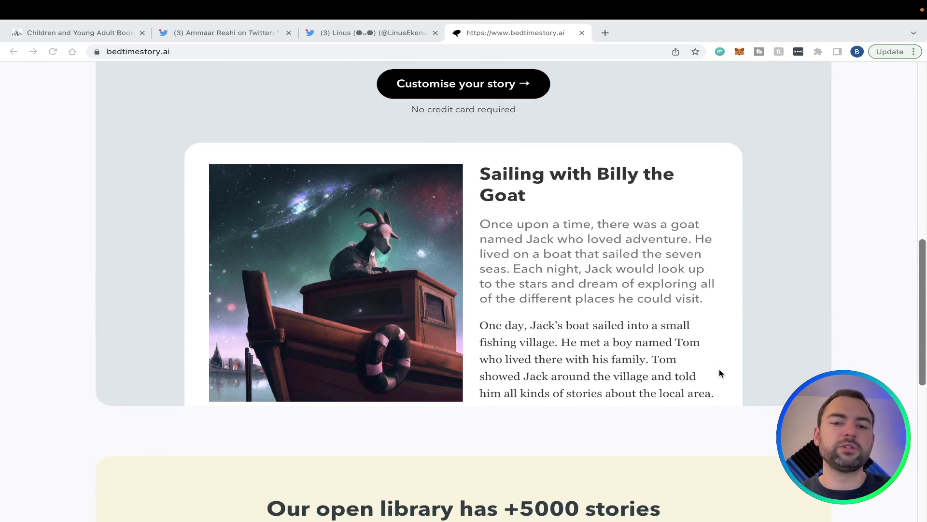
{"action": "scroll", "coordinate": [720, 373], "scroll_direction": "down", "scroll_amount": 9}
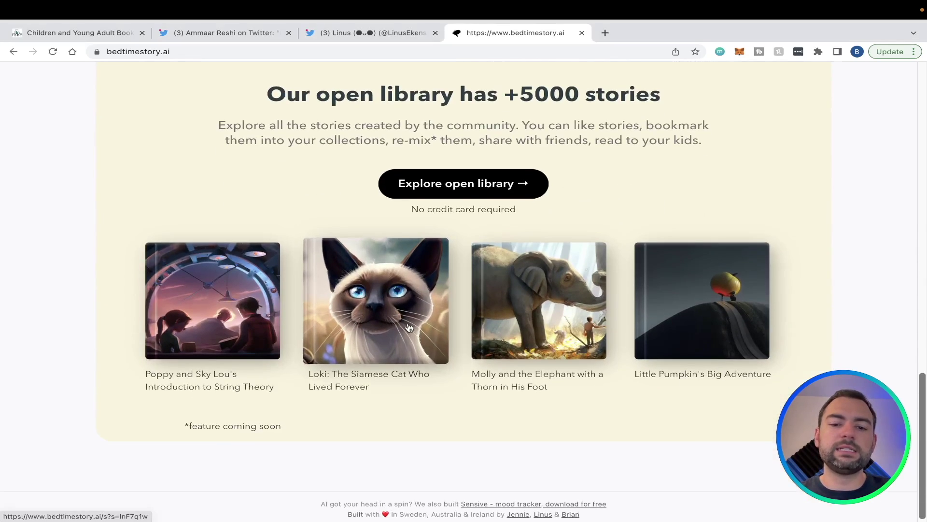
Open the 'Loki: The Siamese Cat Who Lived Forever' story and scroll through its illustrated paragraphs
{"action": "left_click", "coordinate": [409, 327]}
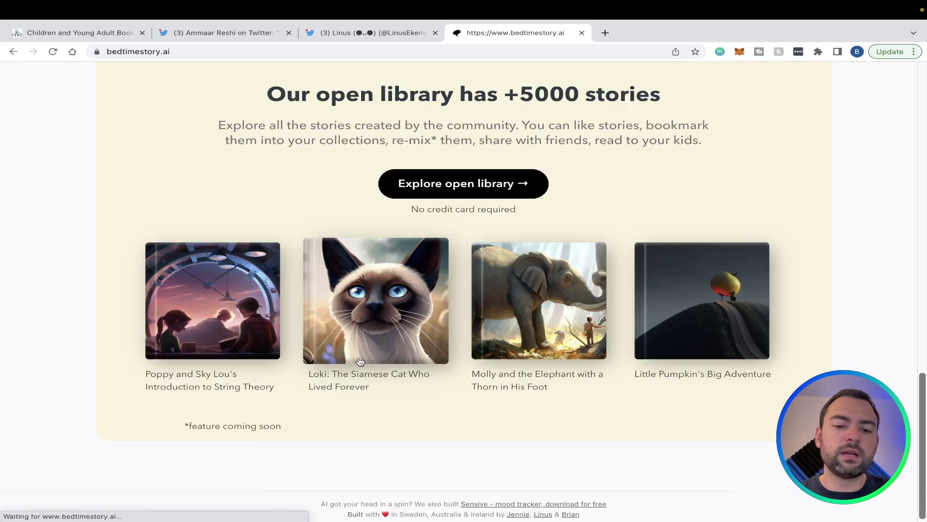
{"action": "scroll", "coordinate": [358, 359], "scroll_direction": "down", "scroll_amount": 3}
{"action": "scroll", "coordinate": [359, 361], "scroll_direction": "down", "scroll_amount": 2}
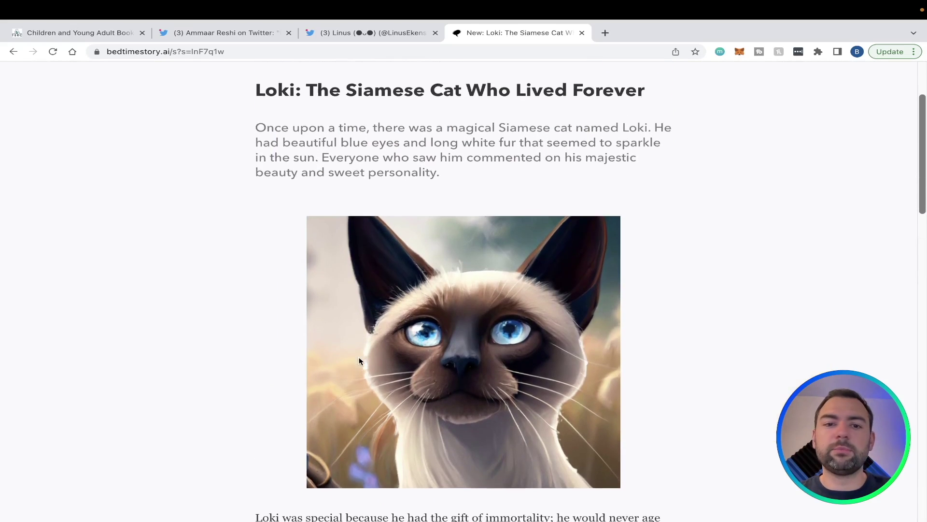
{"action": "scroll", "coordinate": [359, 361], "scroll_direction": "up", "scroll_amount": 1}
{"action": "scroll", "coordinate": [359, 361], "scroll_direction": "down", "scroll_amount": 6}
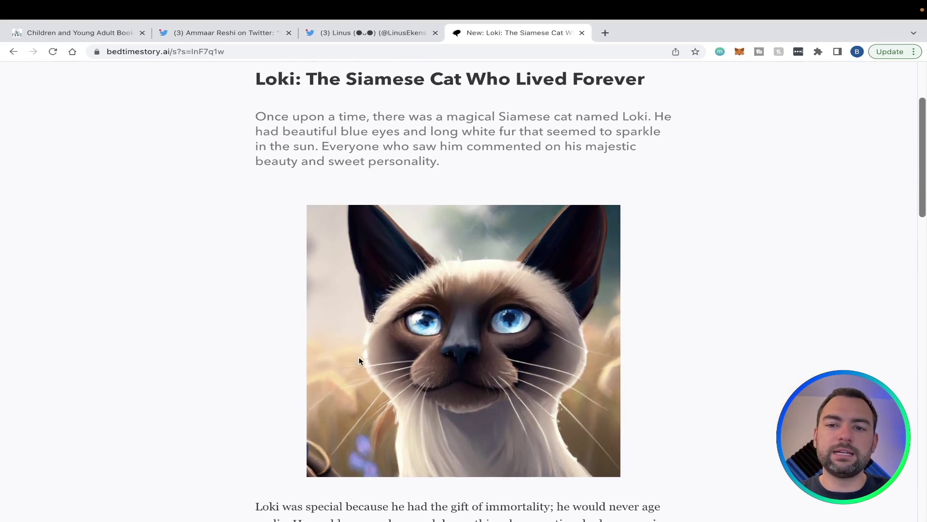
{"action": "scroll", "coordinate": [359, 361], "scroll_direction": "down", "scroll_amount": 15}
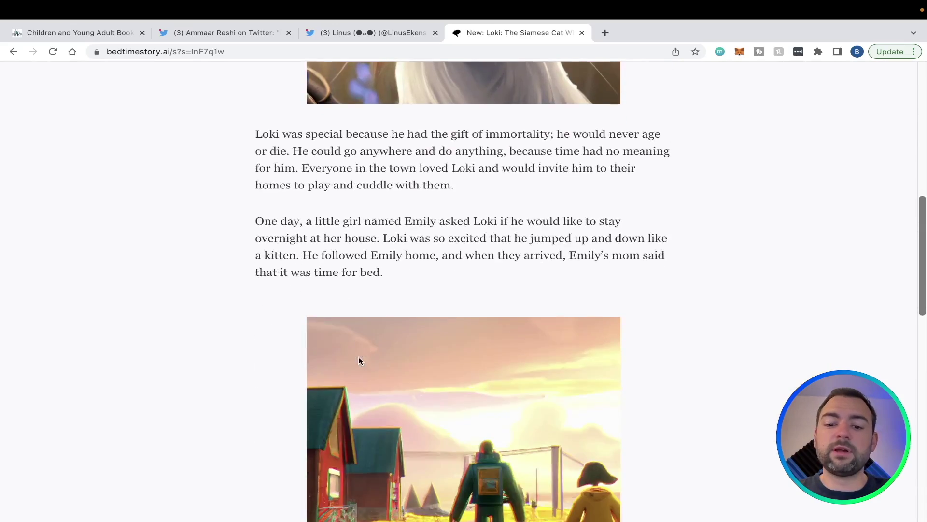
{"action": "scroll", "coordinate": [359, 361], "scroll_direction": "down", "scroll_amount": 2}
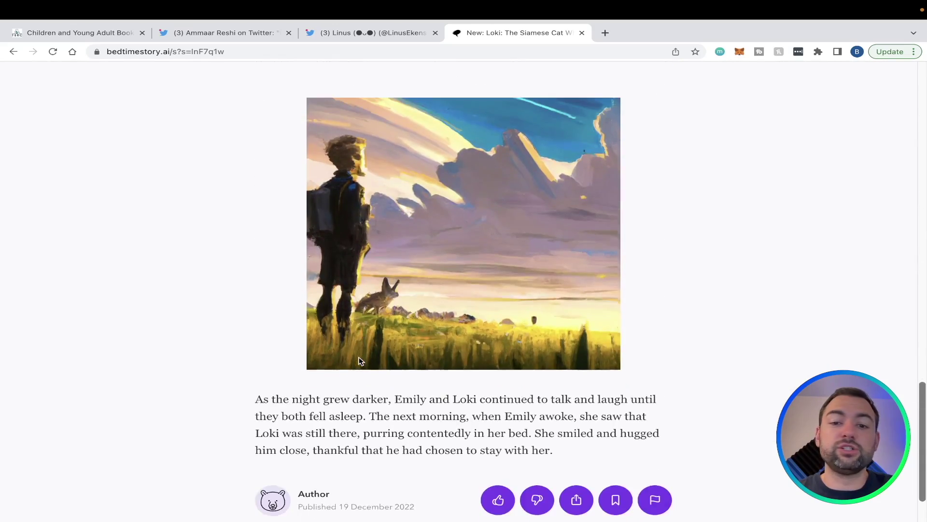
{"action": "scroll", "coordinate": [359, 361], "scroll_direction": "up", "scroll_amount": 3}
{"action": "scroll", "coordinate": [359, 361], "scroll_direction": "up", "scroll_amount": 20}
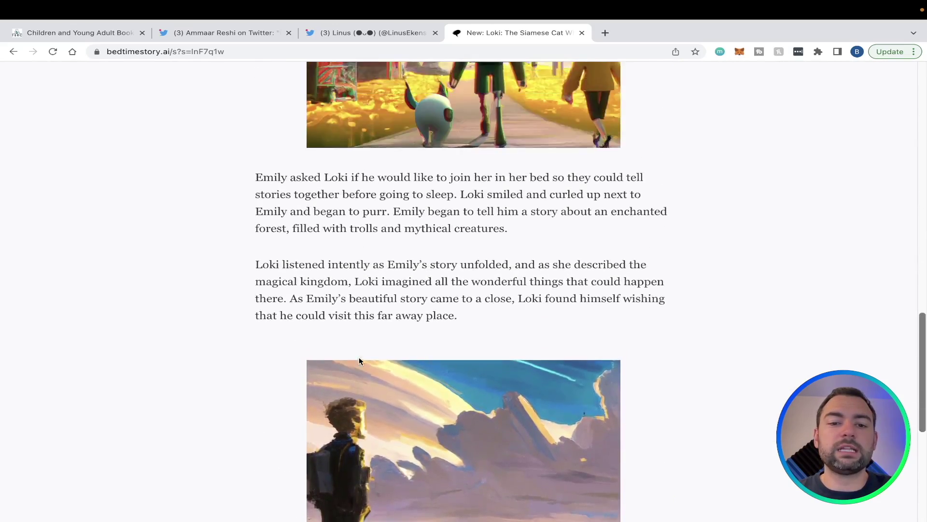